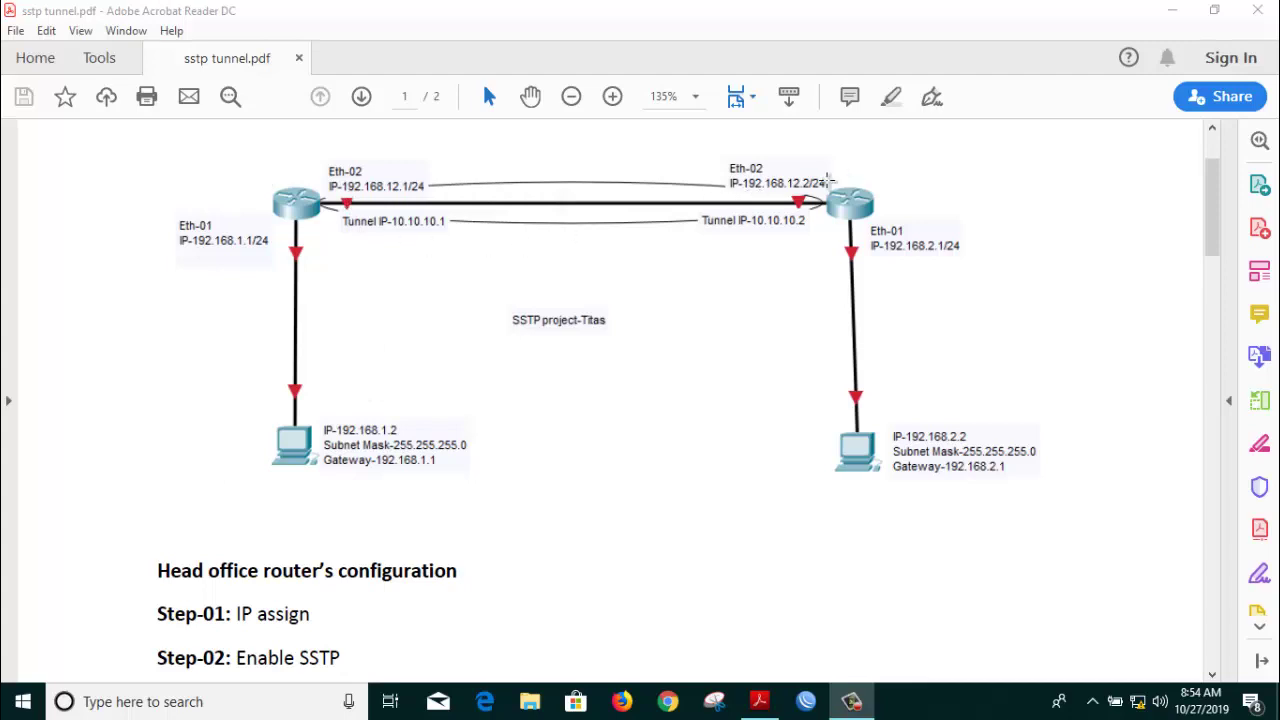
Step: Mark part of the SSTP diagram for a snapshot, then dismiss the selection
{"action": "left_click_drag", "start_coordinate": [767, 457], "coordinate": [937, 173]}
{"action": "left_click", "coordinate": [576, 428]}
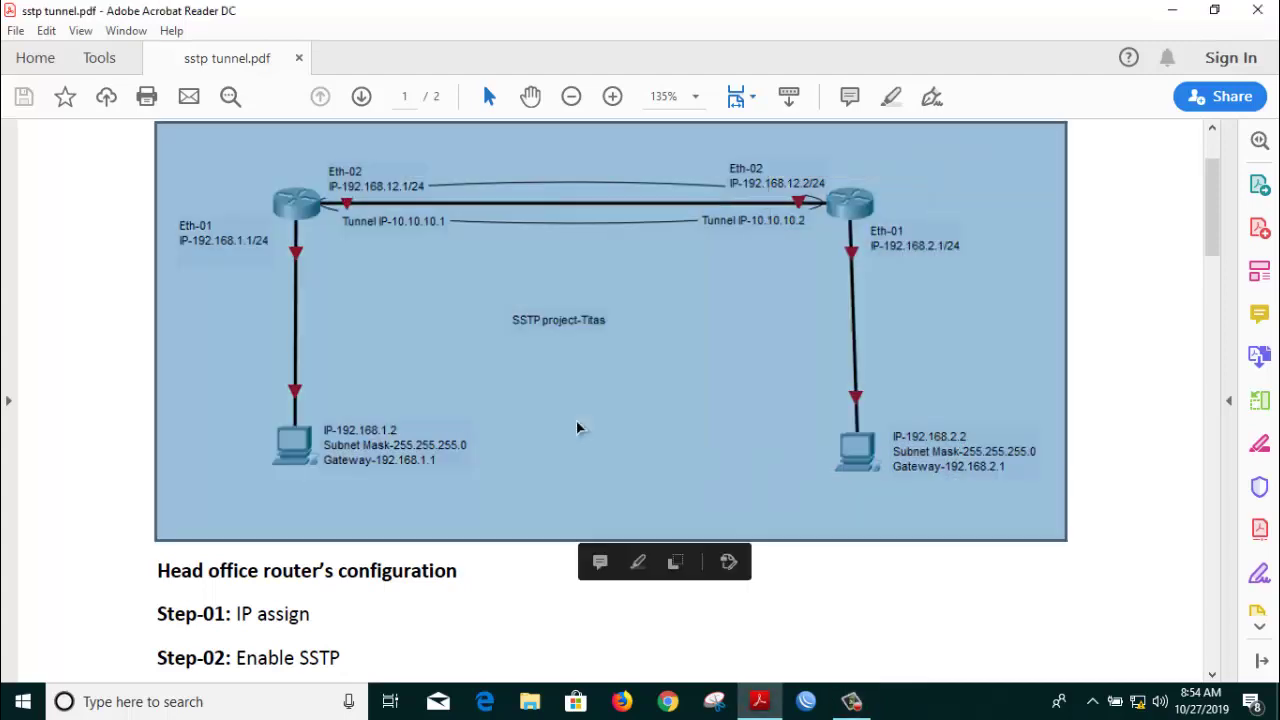
{"action": "left_click", "coordinate": [114, 386]}
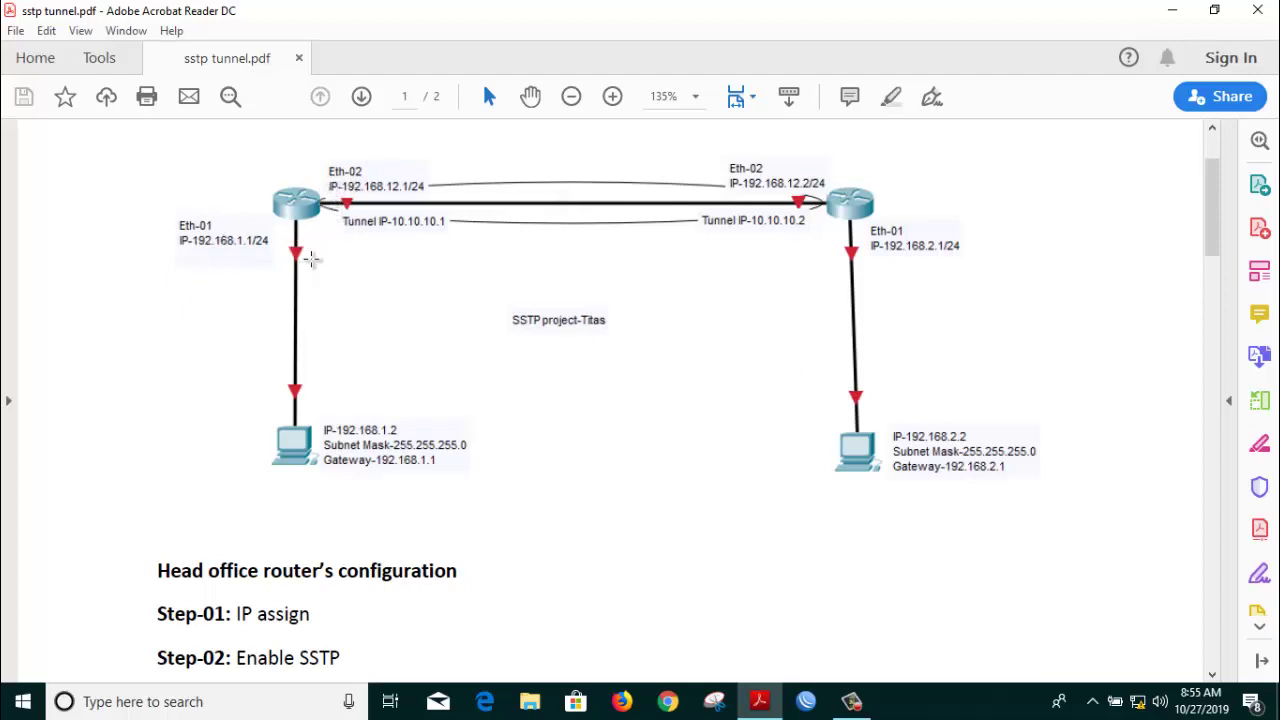
Step: Log in to the Head_office router and place its session window on the right, beside the diagram
{"action": "left_click", "coordinate": [818, 708]}
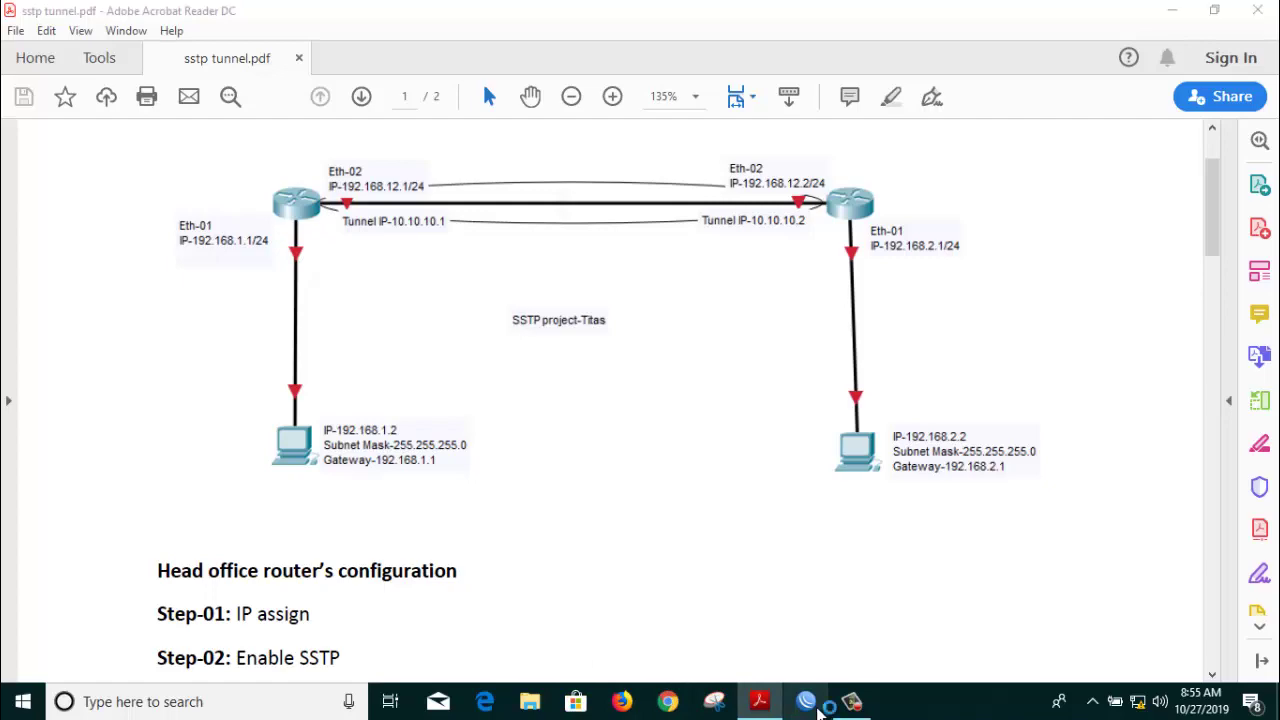
{"action": "double_click", "coordinate": [404, 6]}
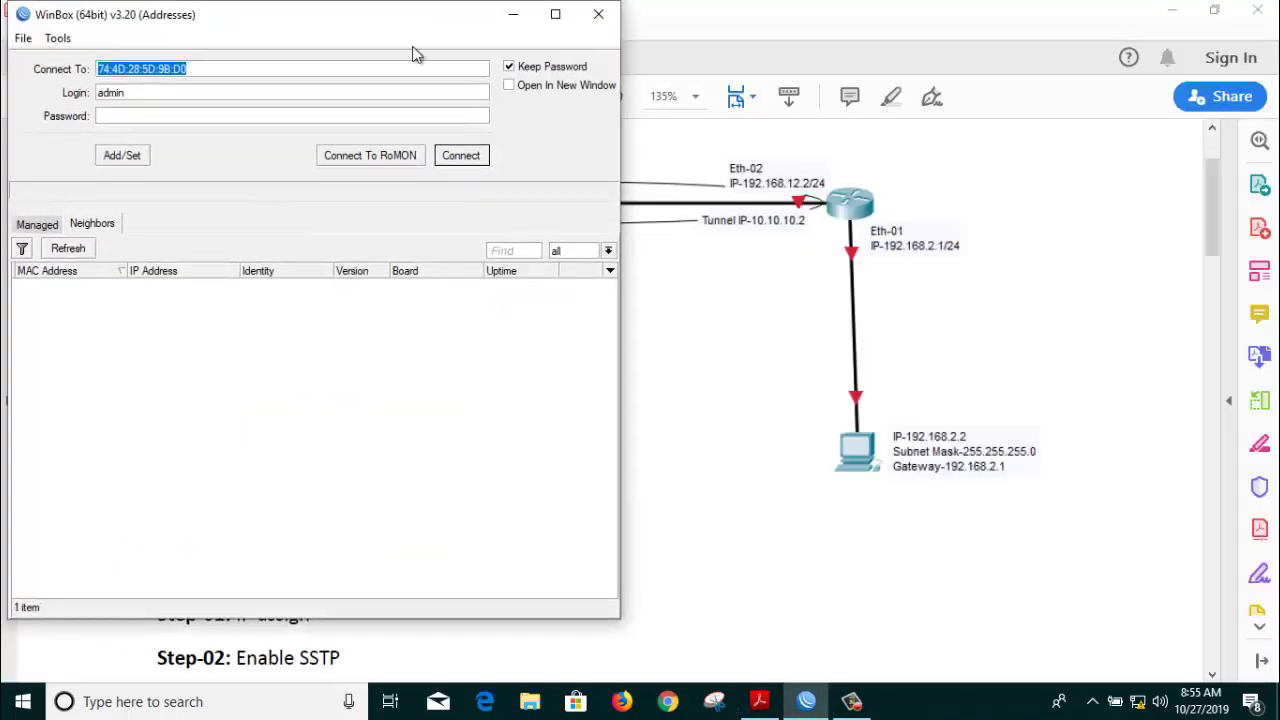
{"action": "left_click_drag", "start_coordinate": [415, 14], "coordinate": [1039, 71]}
{"action": "left_click", "coordinate": [704, 345]}
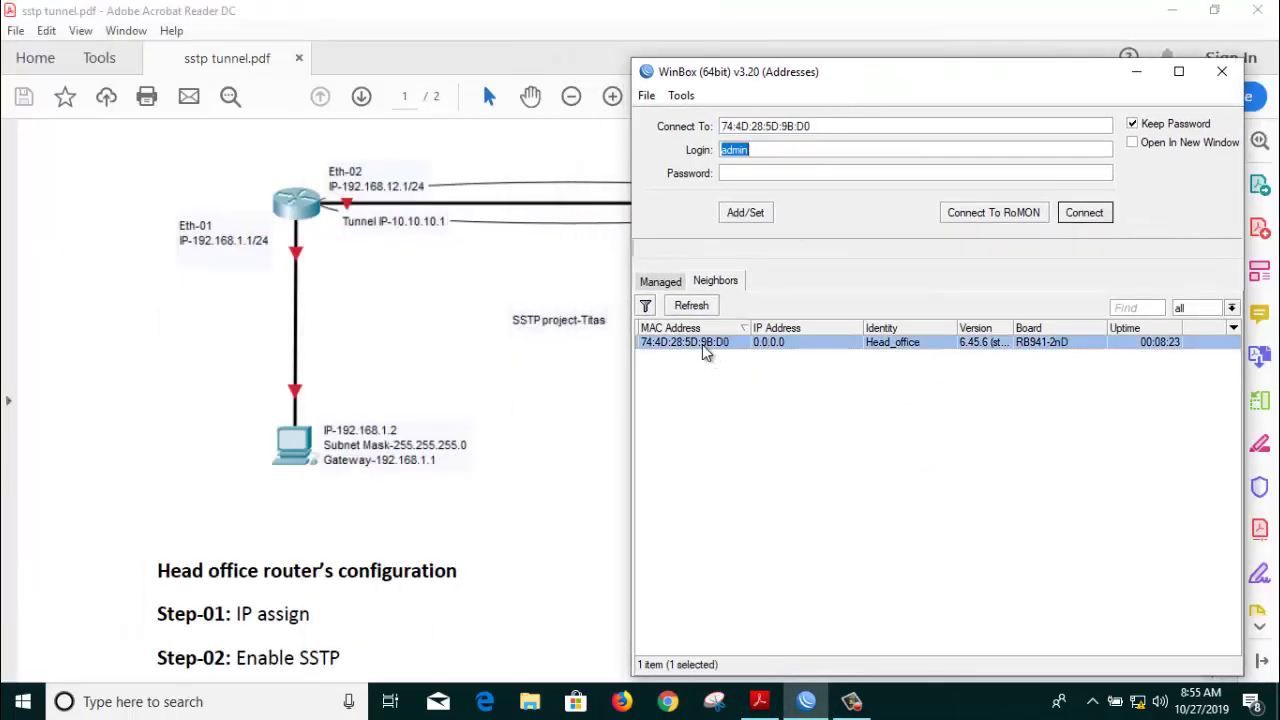
{"action": "left_click", "coordinate": [1086, 214]}
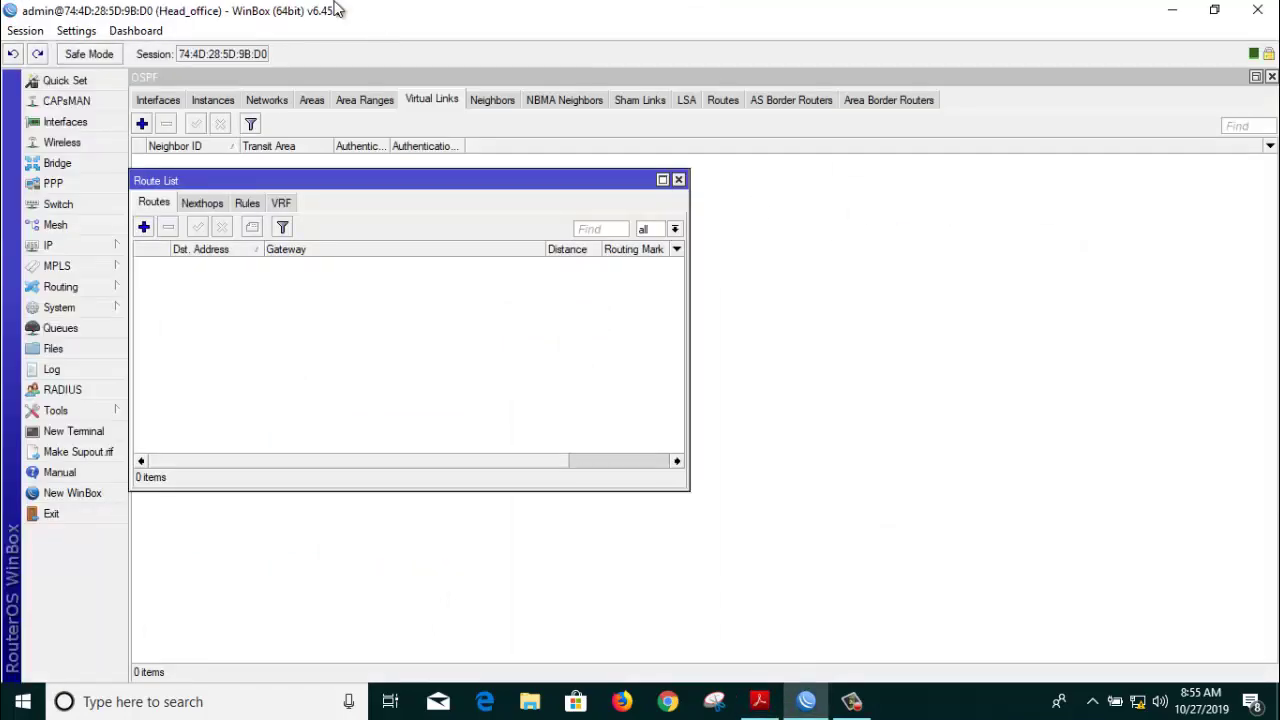
{"action": "double_click", "coordinate": [340, 8]}
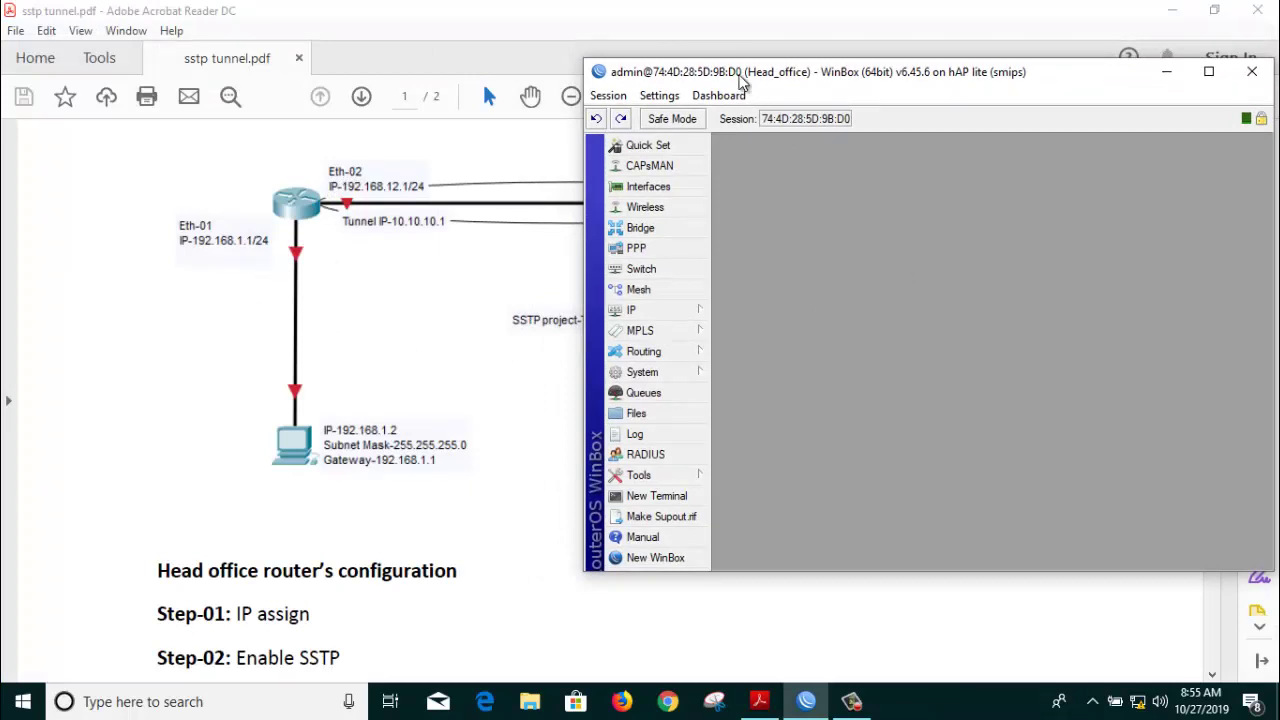
{"action": "left_click_drag", "start_coordinate": [740, 80], "coordinate": [800, 72]}
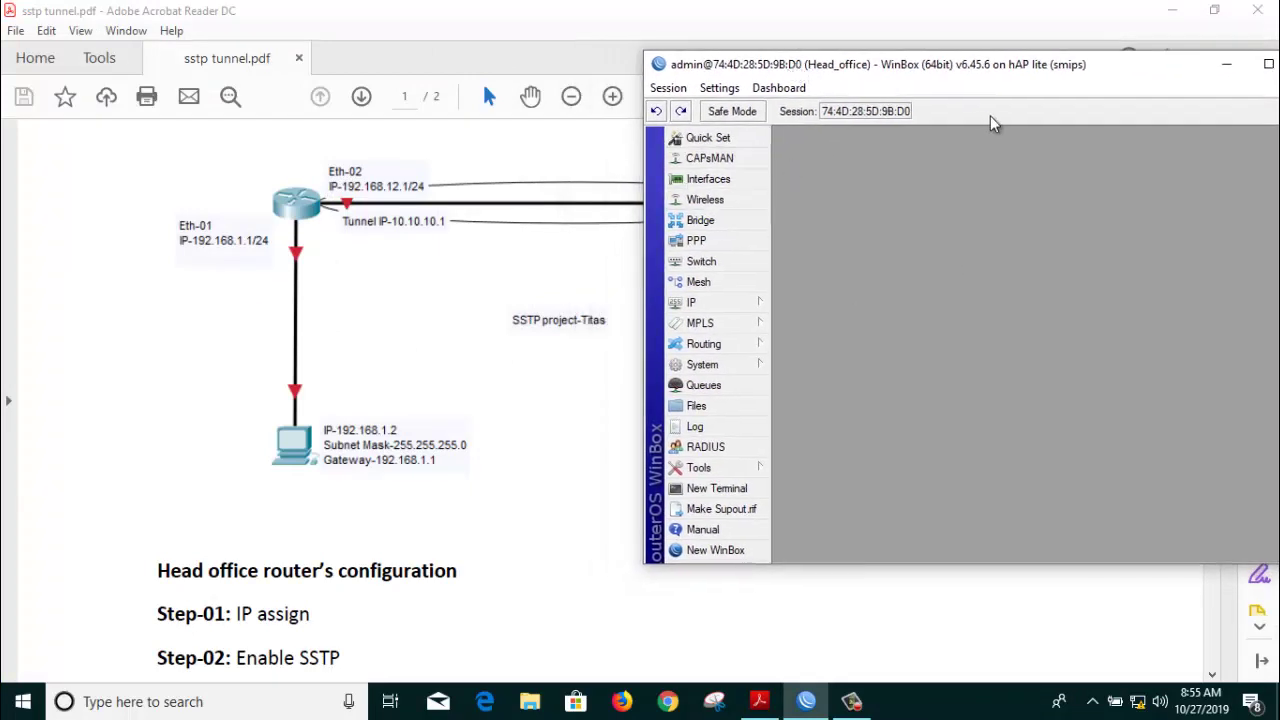
Step: Add address 192.168.12.1/24 on ether2 to the Head_office router's IP address list
{"action": "left_click", "coordinate": [712, 303]}
{"action": "left_click", "coordinate": [834, 239]}
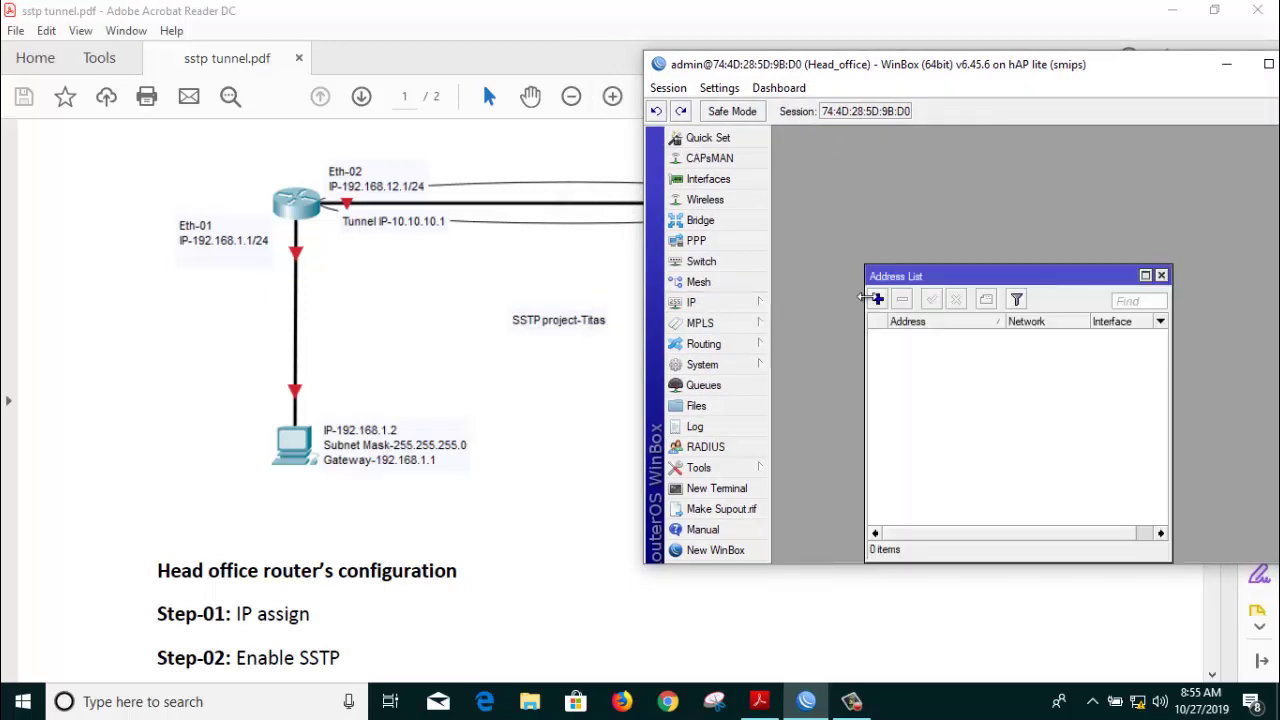
{"action": "left_click", "coordinate": [877, 298]}
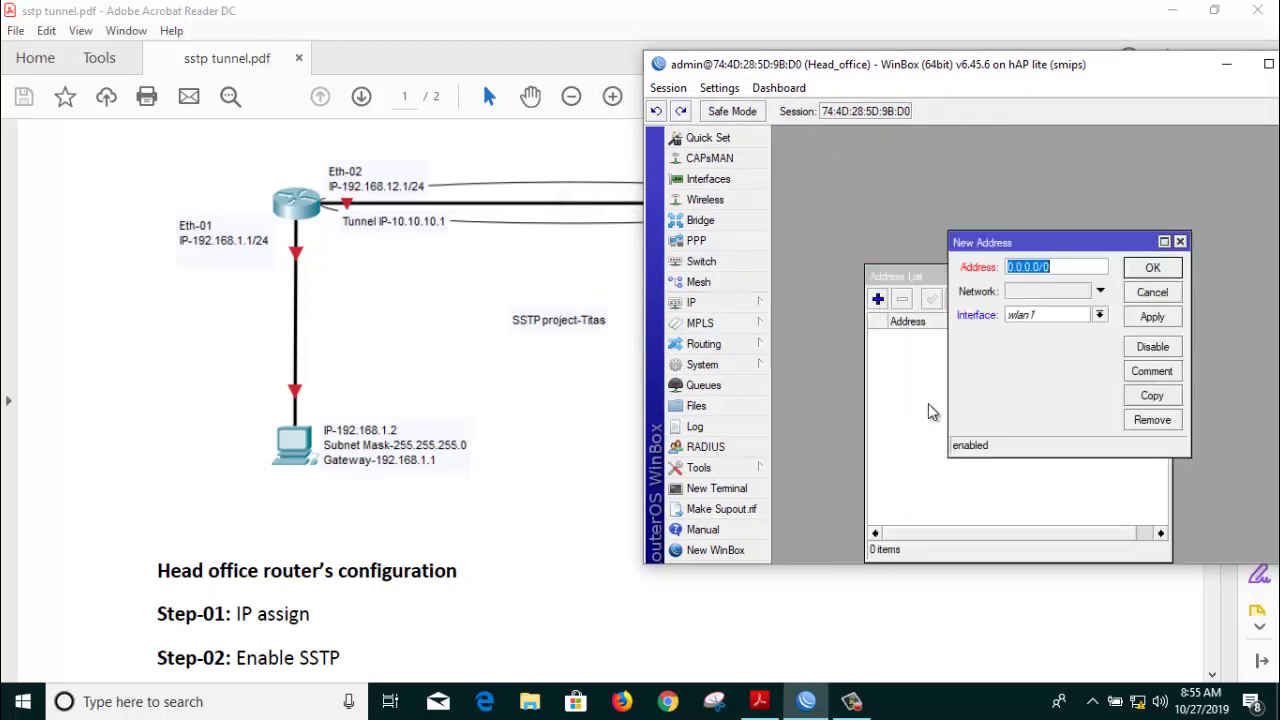
{"action": "type", "text": "192.1"}
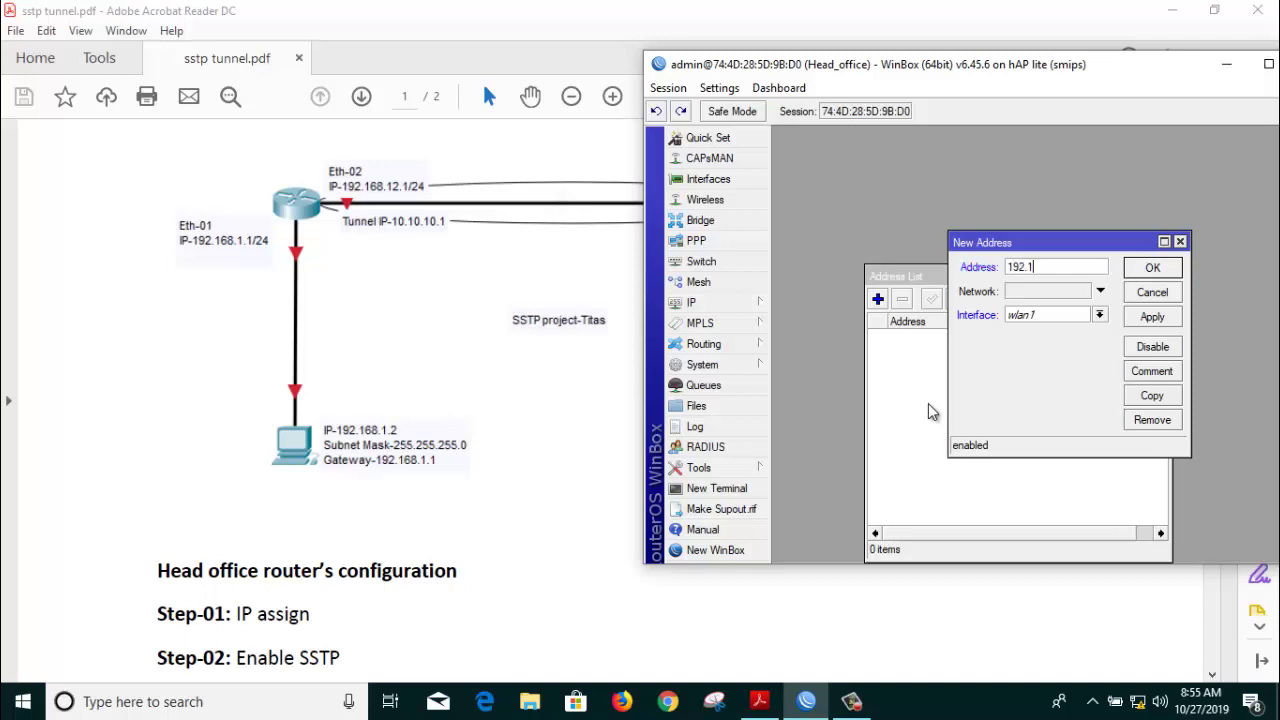
{"action": "type", "text": "68.12.1/24"}
{"action": "left_click", "coordinate": [1030, 316]}
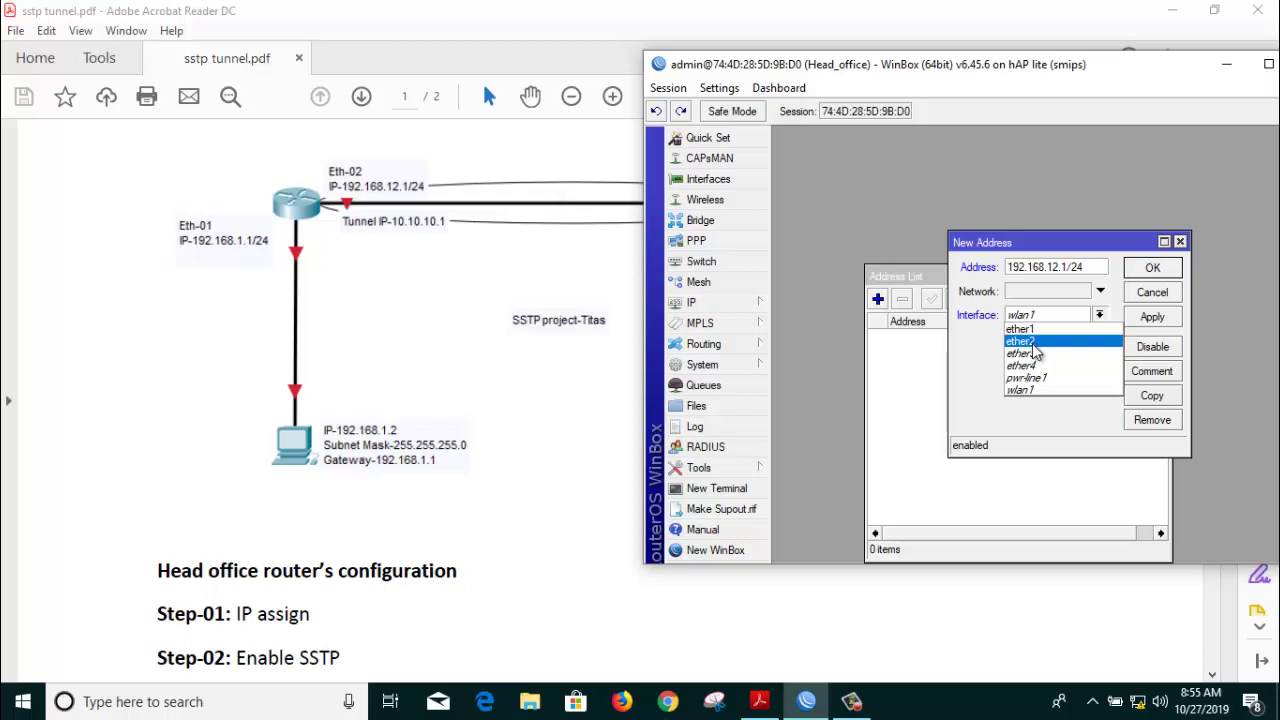
{"action": "left_click", "coordinate": [1033, 343]}
{"action": "left_click", "coordinate": [1152, 317]}
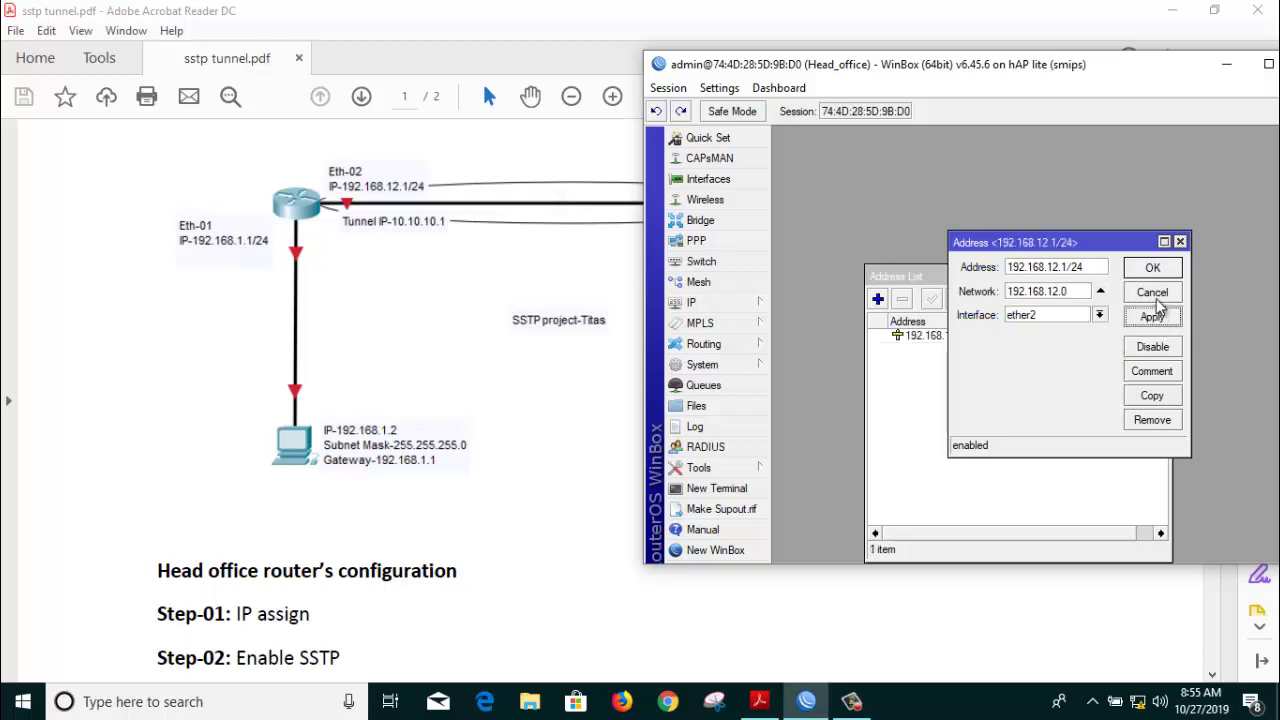
{"action": "left_click", "coordinate": [1154, 272]}
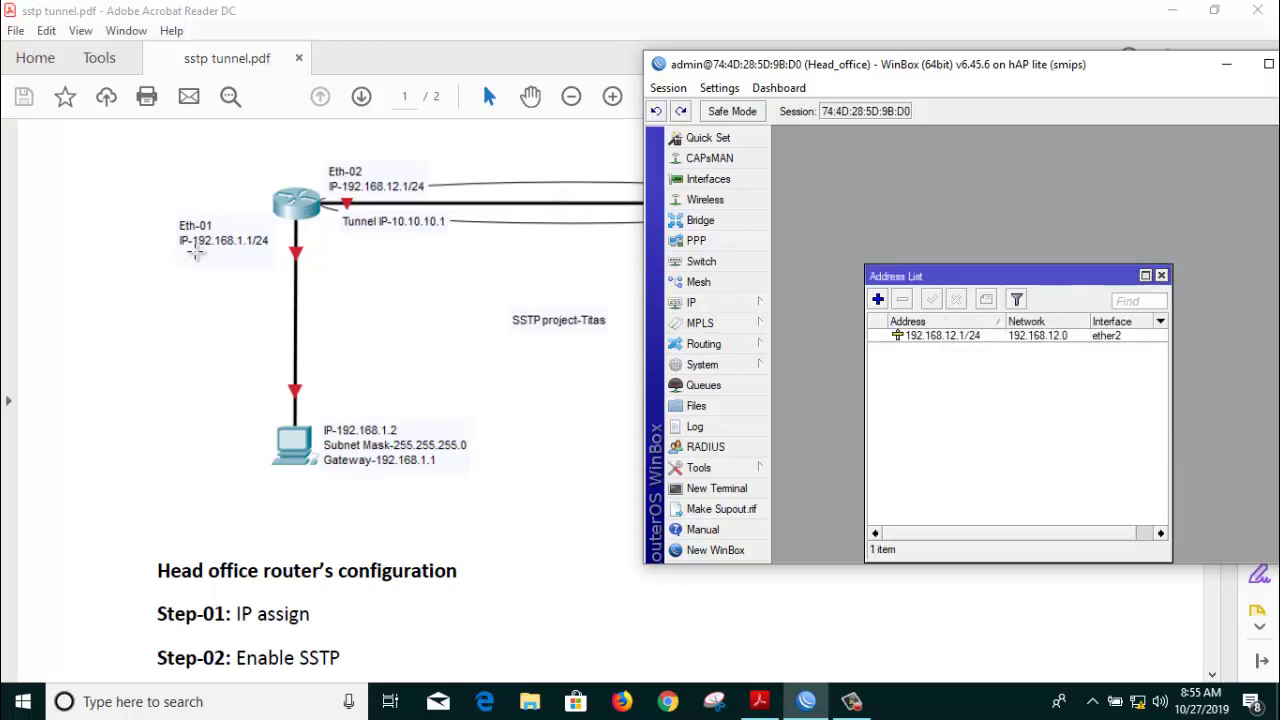
Step: Add a second address, 192.168.1.1, on ether1
{"action": "left_click", "coordinate": [878, 299]}
{"action": "type", "text": "192"}
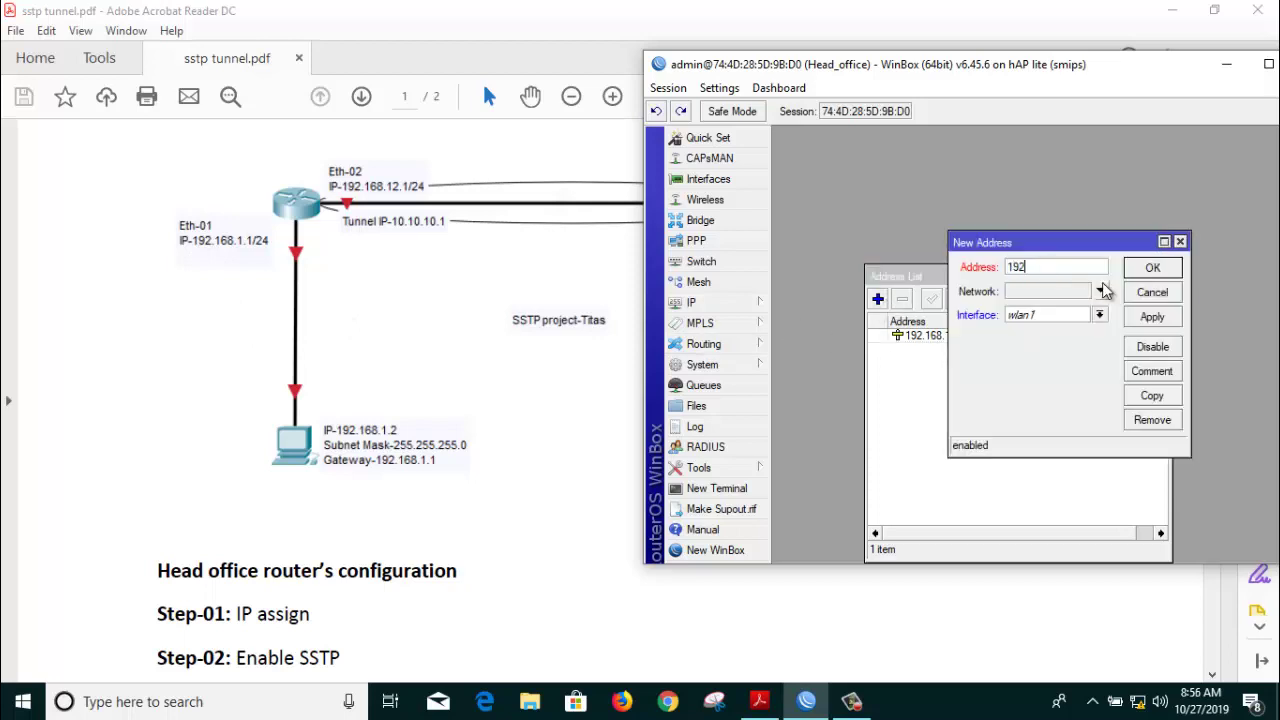
{"action": "type", "text": ".168.1.1"}
{"action": "left_click", "coordinate": [1060, 316]}
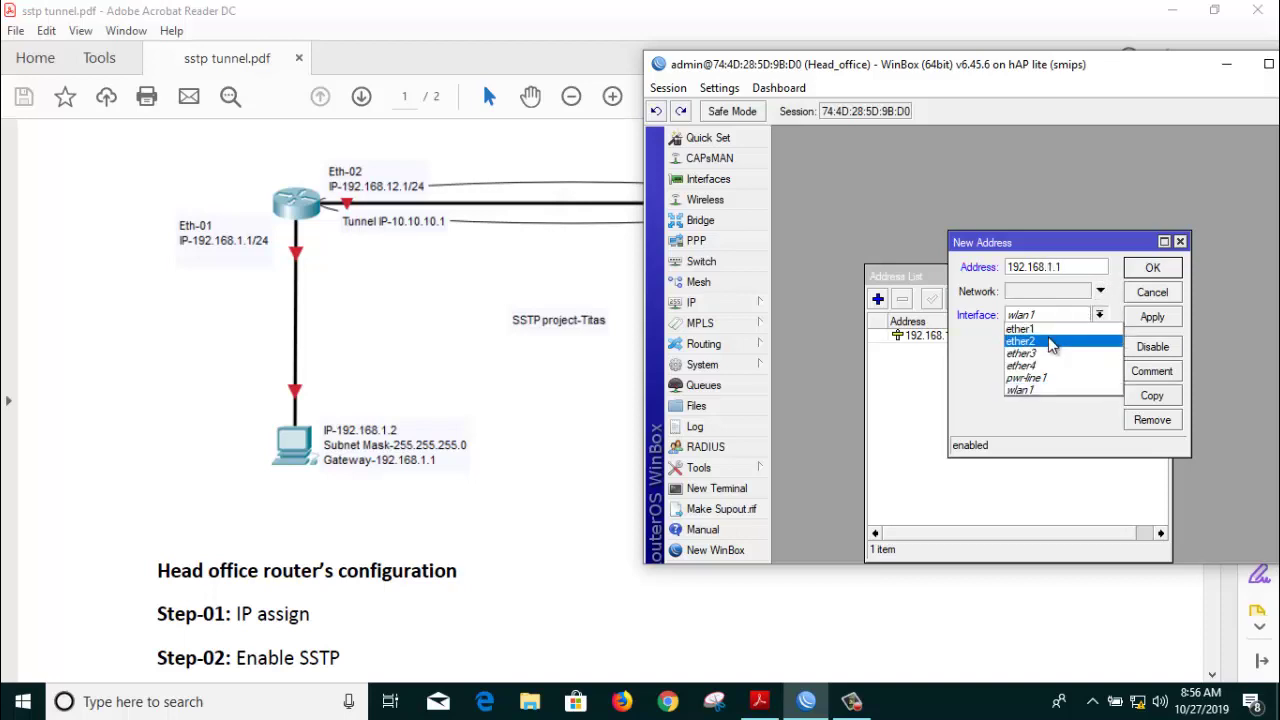
{"action": "left_click", "coordinate": [1058, 329]}
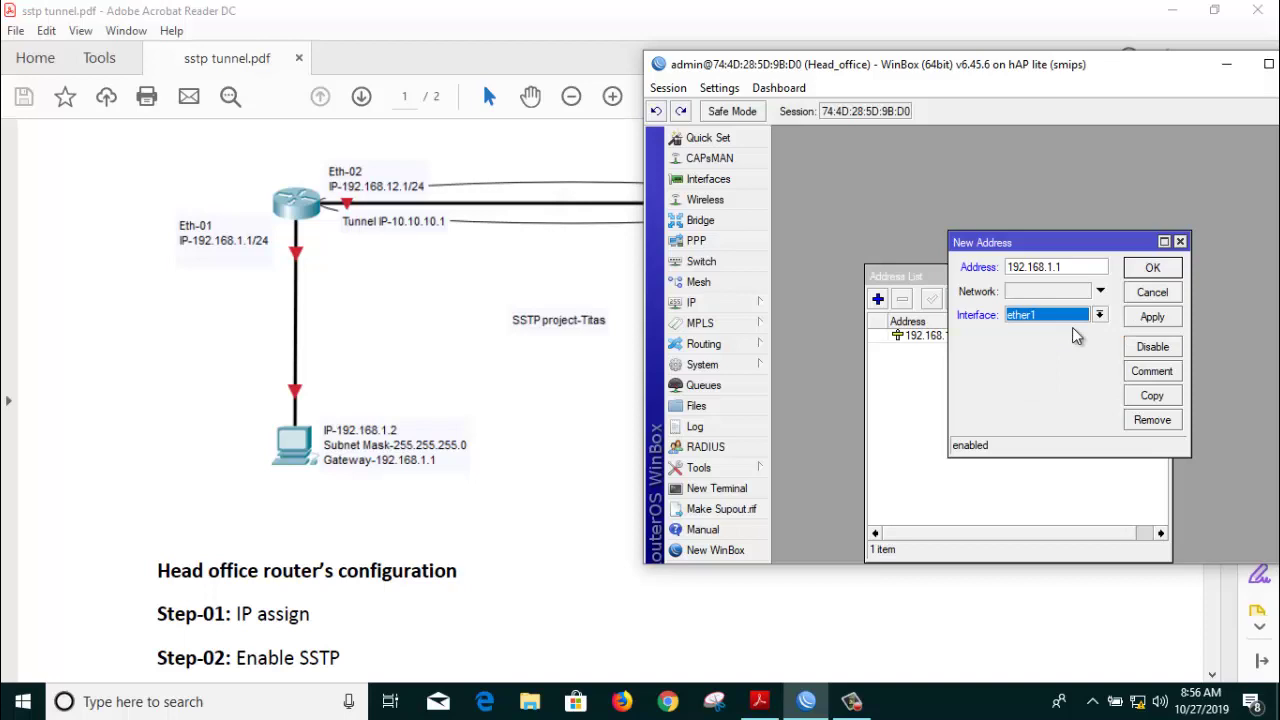
{"action": "left_click", "coordinate": [1169, 324]}
{"action": "left_click", "coordinate": [1152, 268]}
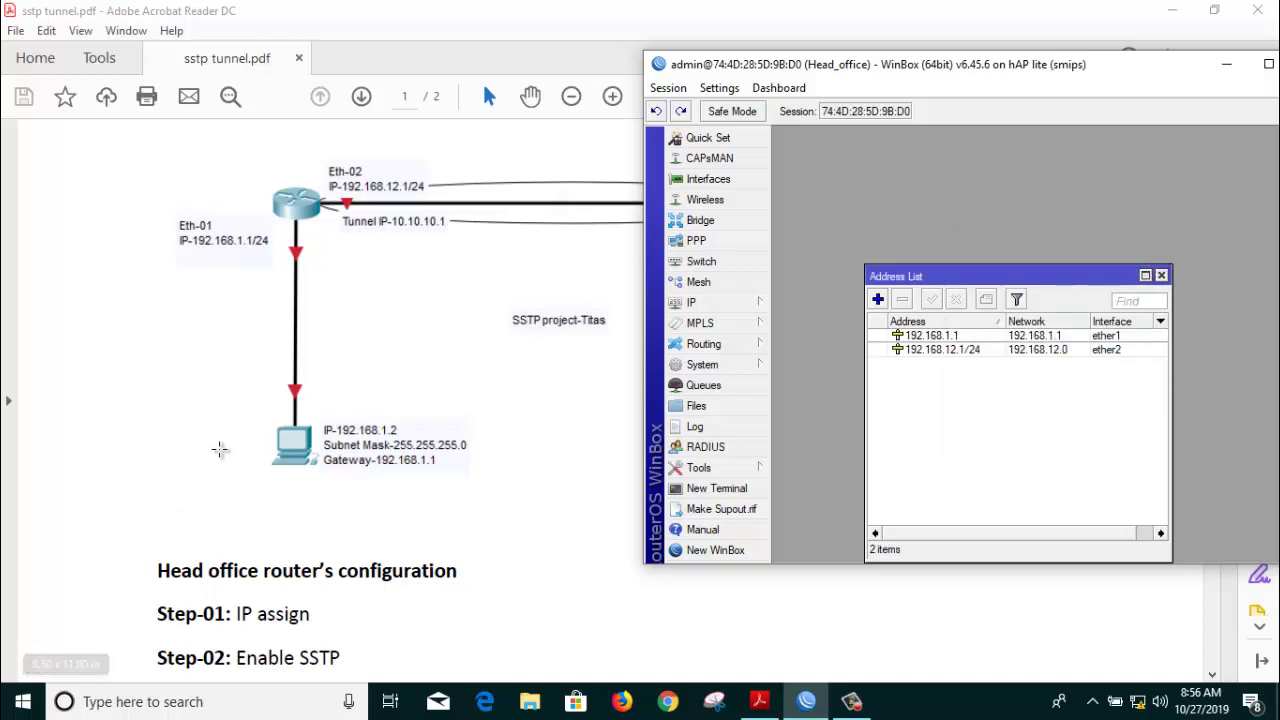
Step: Scroll the PDF to Step-02 Enable SSTP and bring up WinBox's PPP window
{"action": "scroll", "coordinate": [212, 627], "scroll_direction": "down", "scroll_amount": 3}
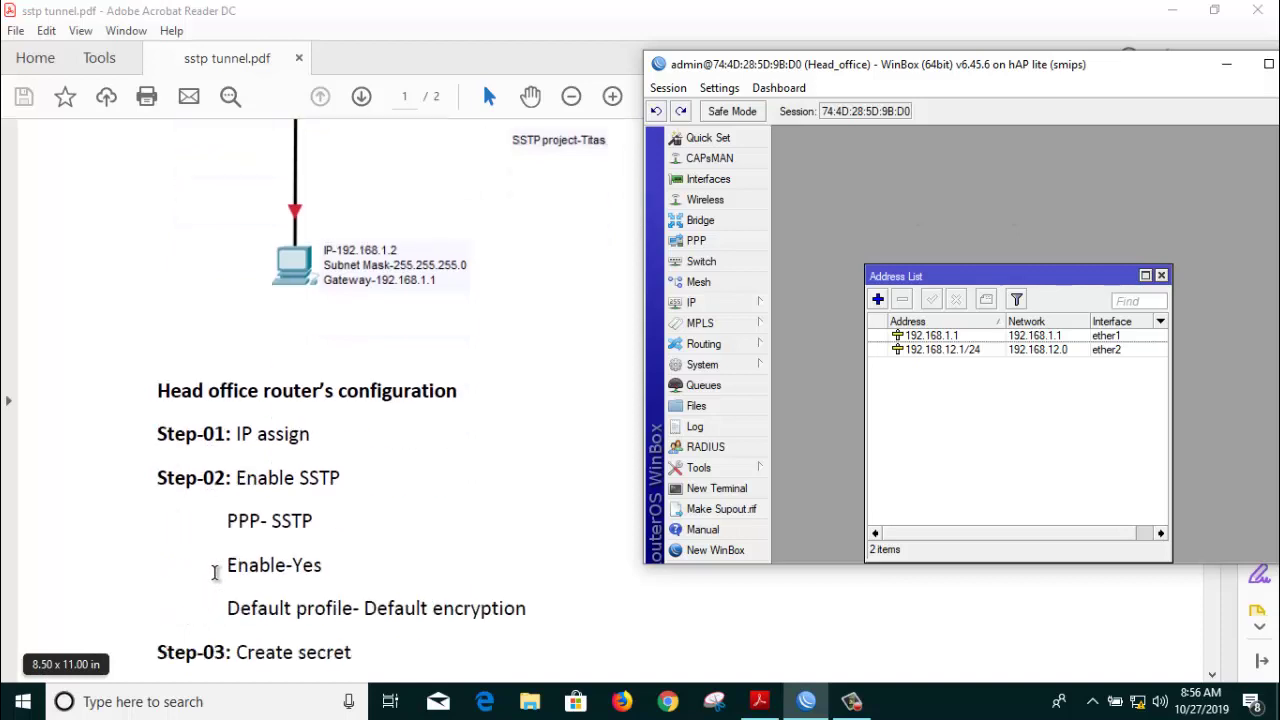
{"action": "scroll", "coordinate": [222, 556], "scroll_direction": "up", "scroll_amount": 2}
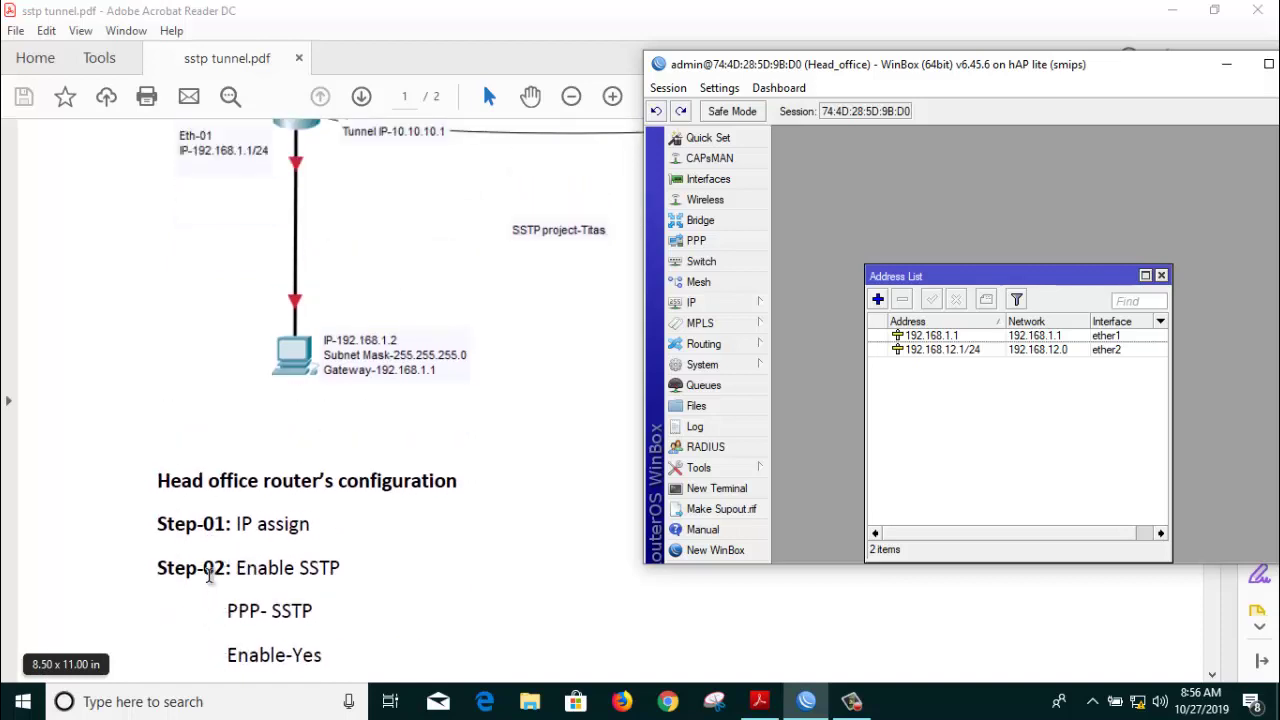
{"action": "scroll", "coordinate": [215, 555], "scroll_direction": "down", "scroll_amount": 1}
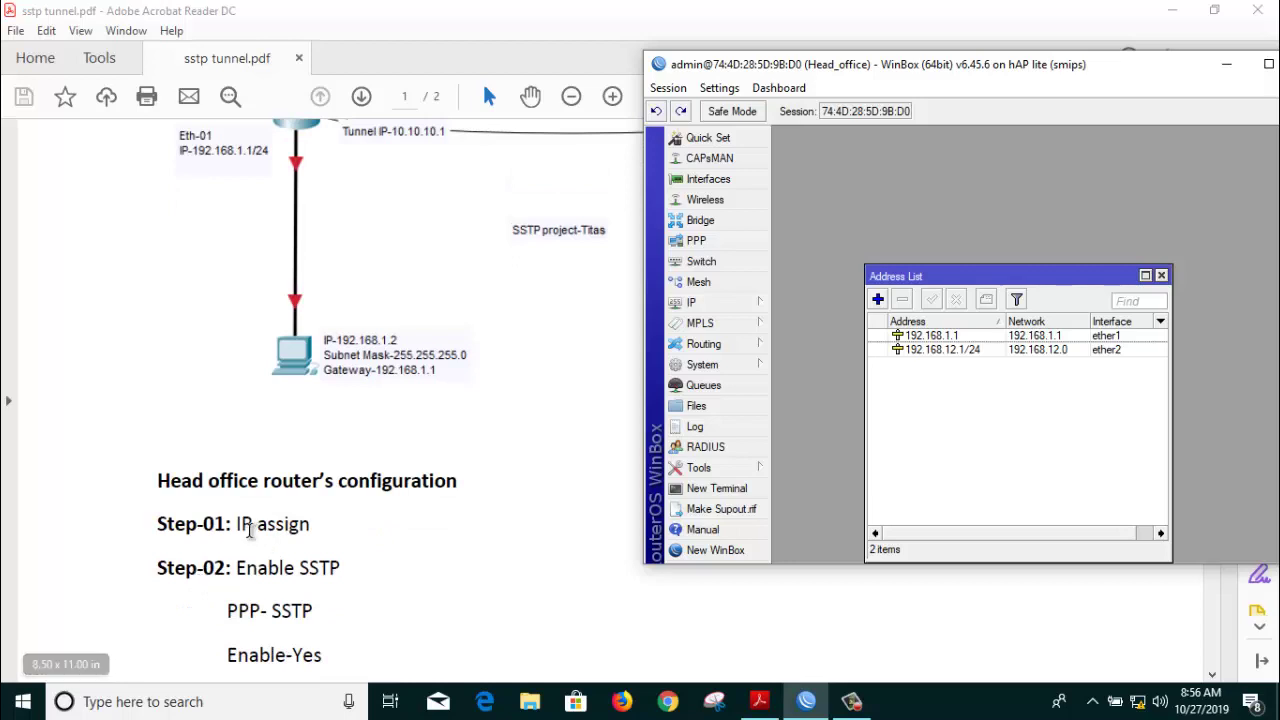
{"action": "scroll", "coordinate": [248, 562], "scroll_direction": "down", "scroll_amount": 2}
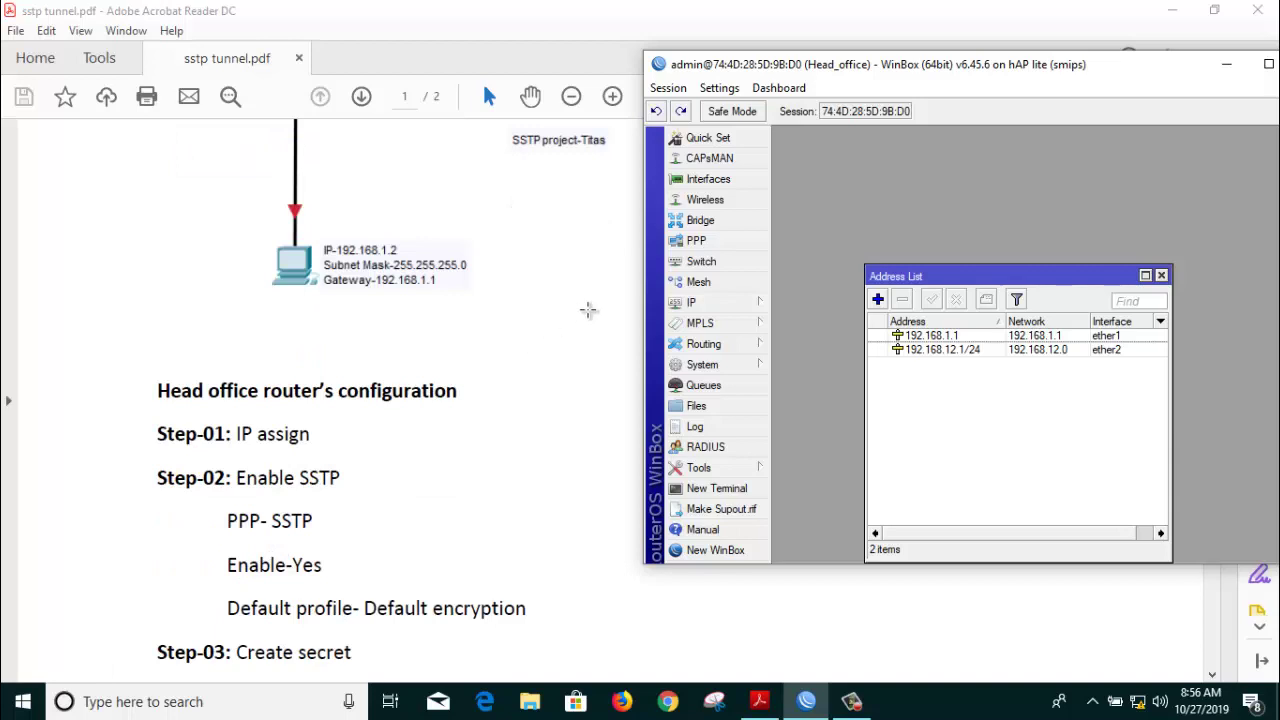
{"action": "left_click", "coordinate": [697, 242]}
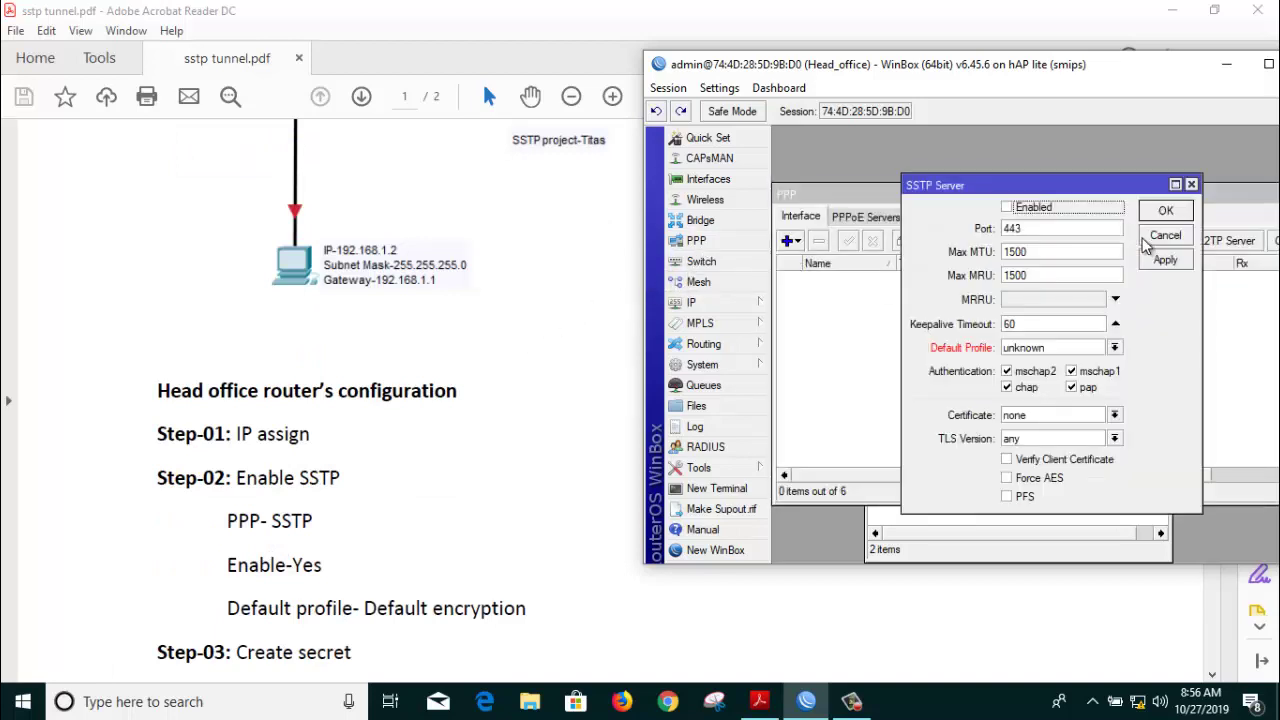
Step: Turn on the SSTP server (port 443) with default profile default-encryption and save it
{"action": "left_click", "coordinate": [1145, 243]}
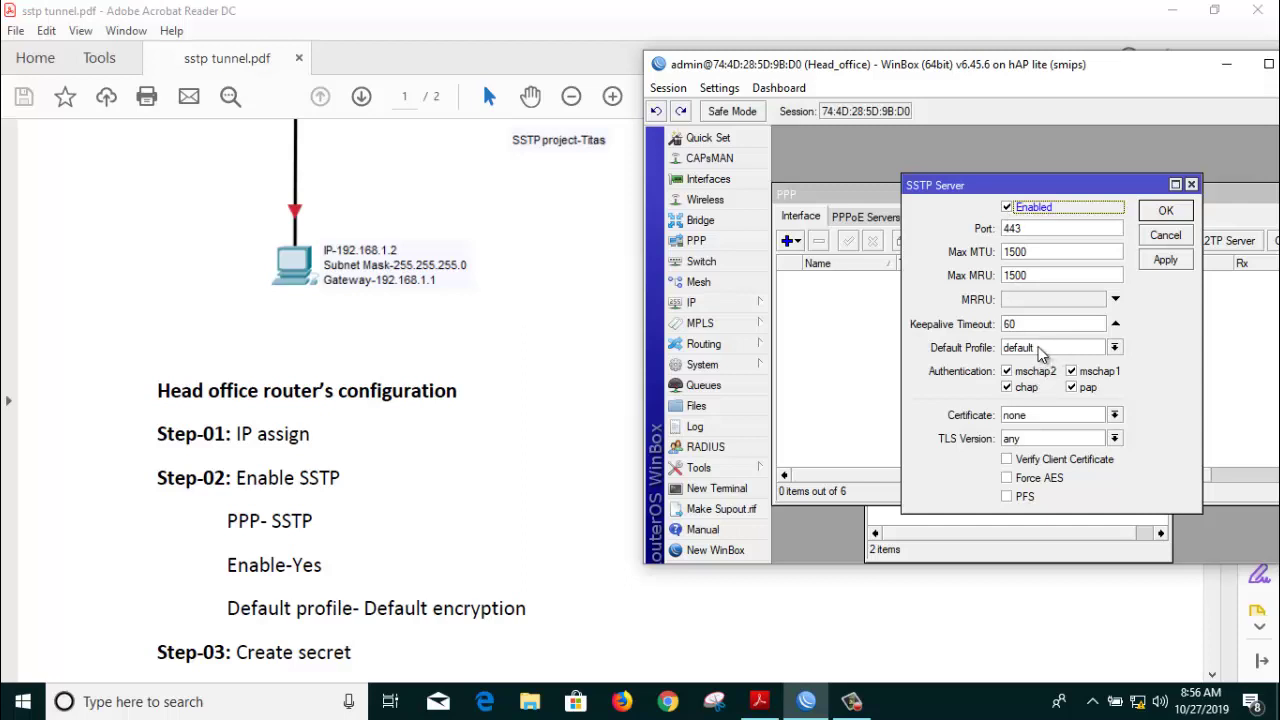
{"action": "left_click", "coordinate": [1042, 349]}
{"action": "left_click", "coordinate": [1037, 375]}
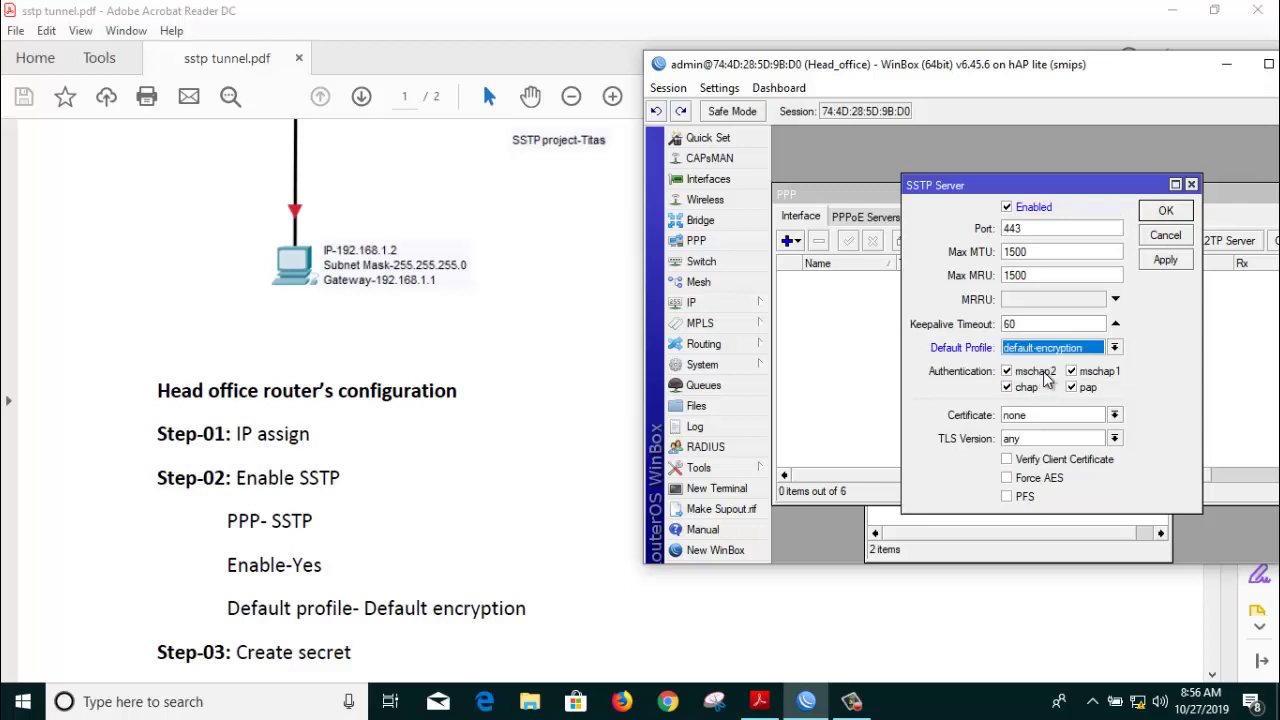
{"action": "left_click", "coordinate": [1166, 259]}
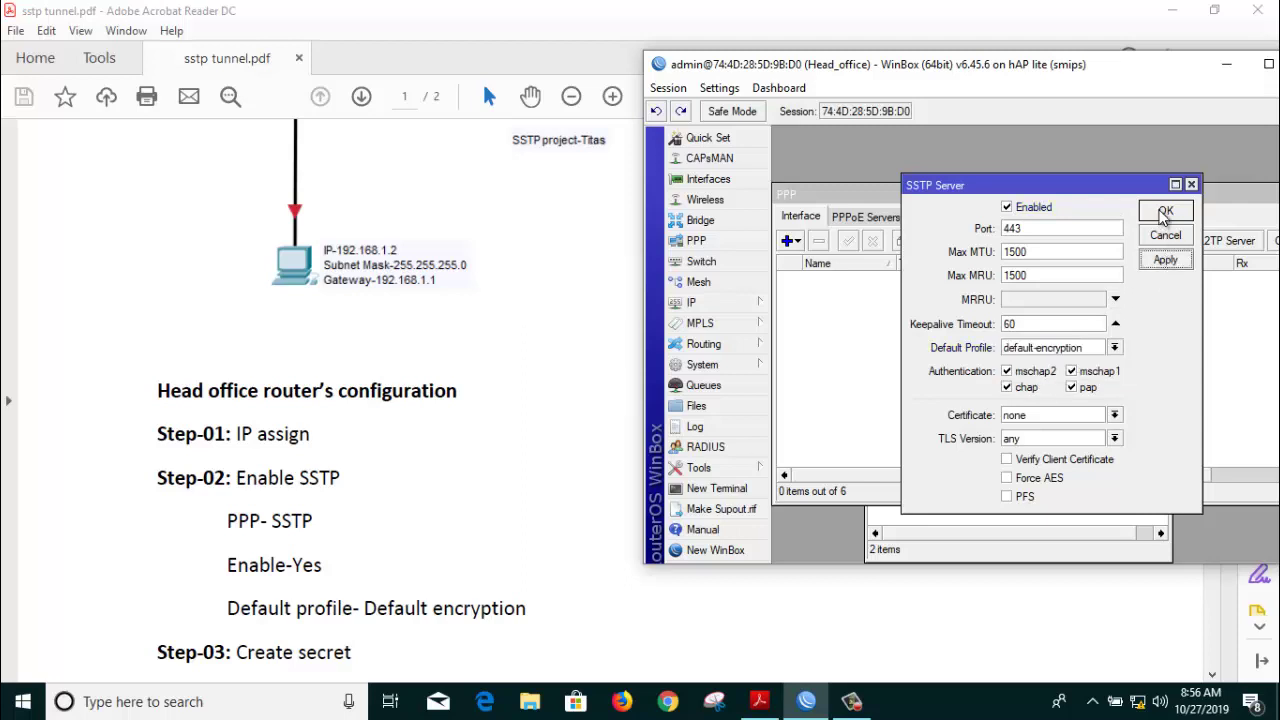
{"action": "left_click", "coordinate": [1165, 211]}
{"action": "scroll", "coordinate": [323, 497], "scroll_direction": "down", "scroll_amount": 5}
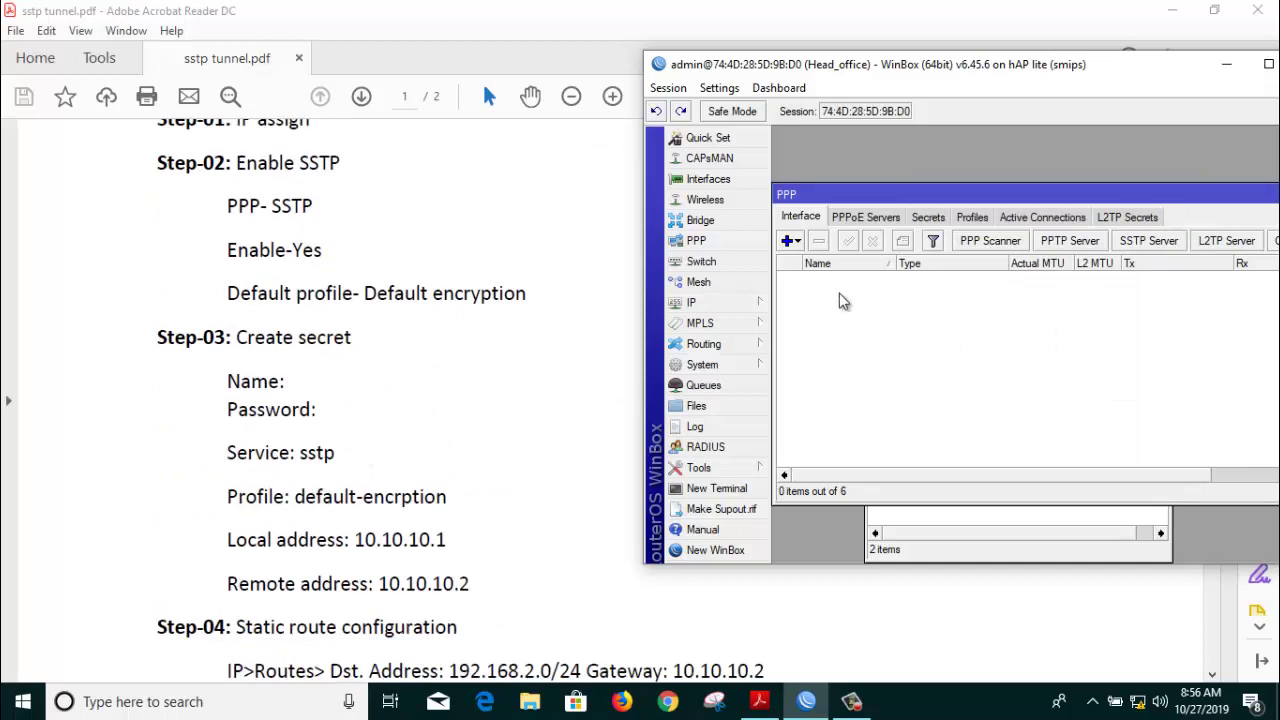
Step: Add a new PPP secret with its name and password, choosing service sstp
{"action": "left_click", "coordinate": [928, 217]}
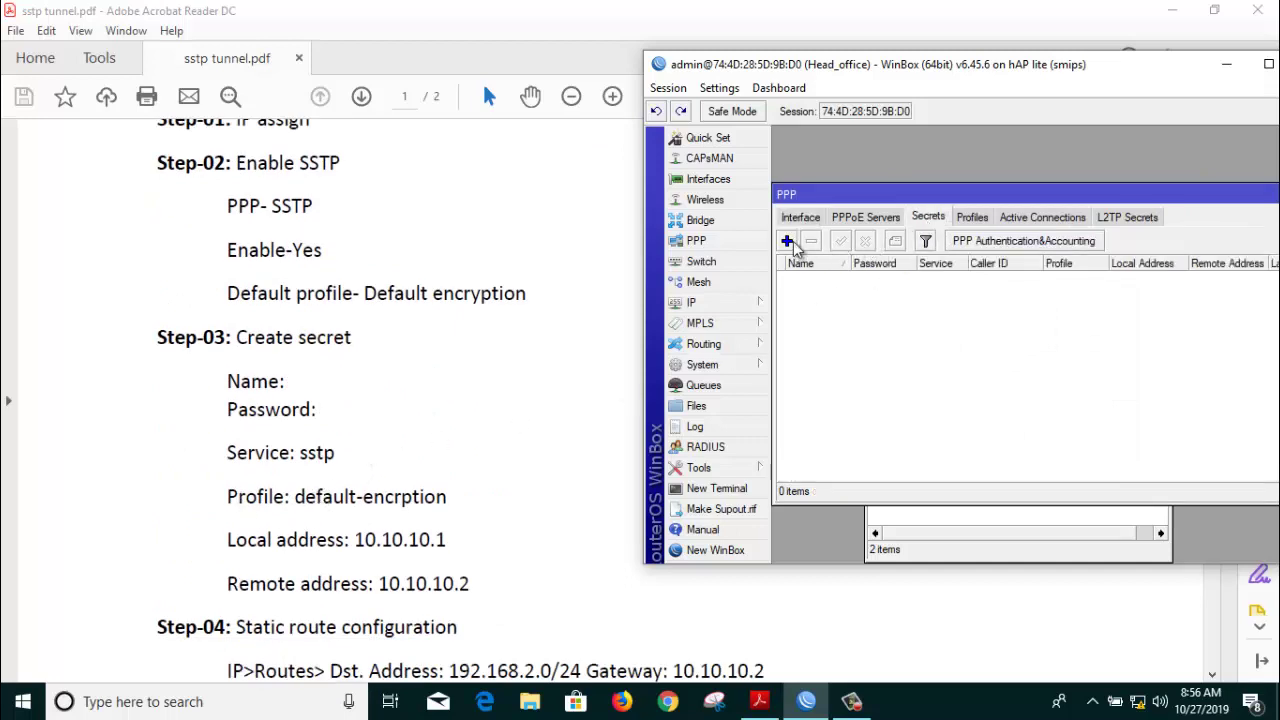
{"action": "left_click", "coordinate": [788, 241]}
{"action": "type", "text": "titas"}
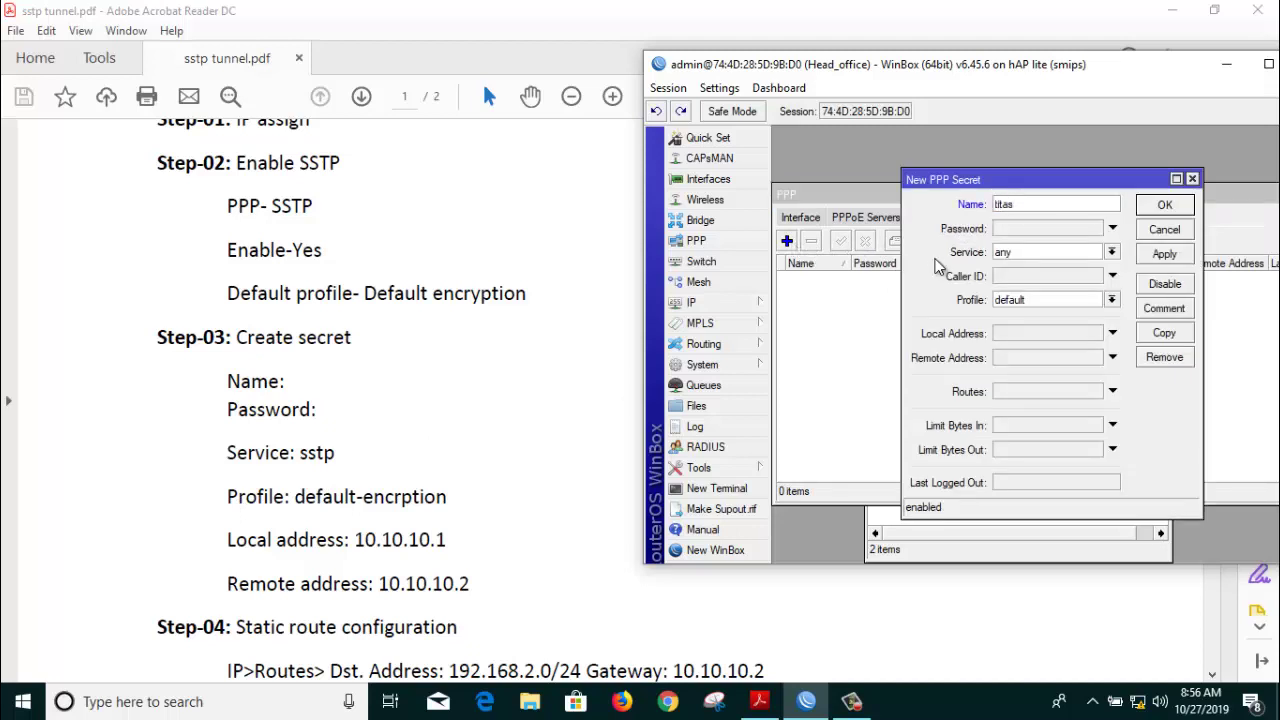
{"action": "left_click", "coordinate": [1033, 228]}
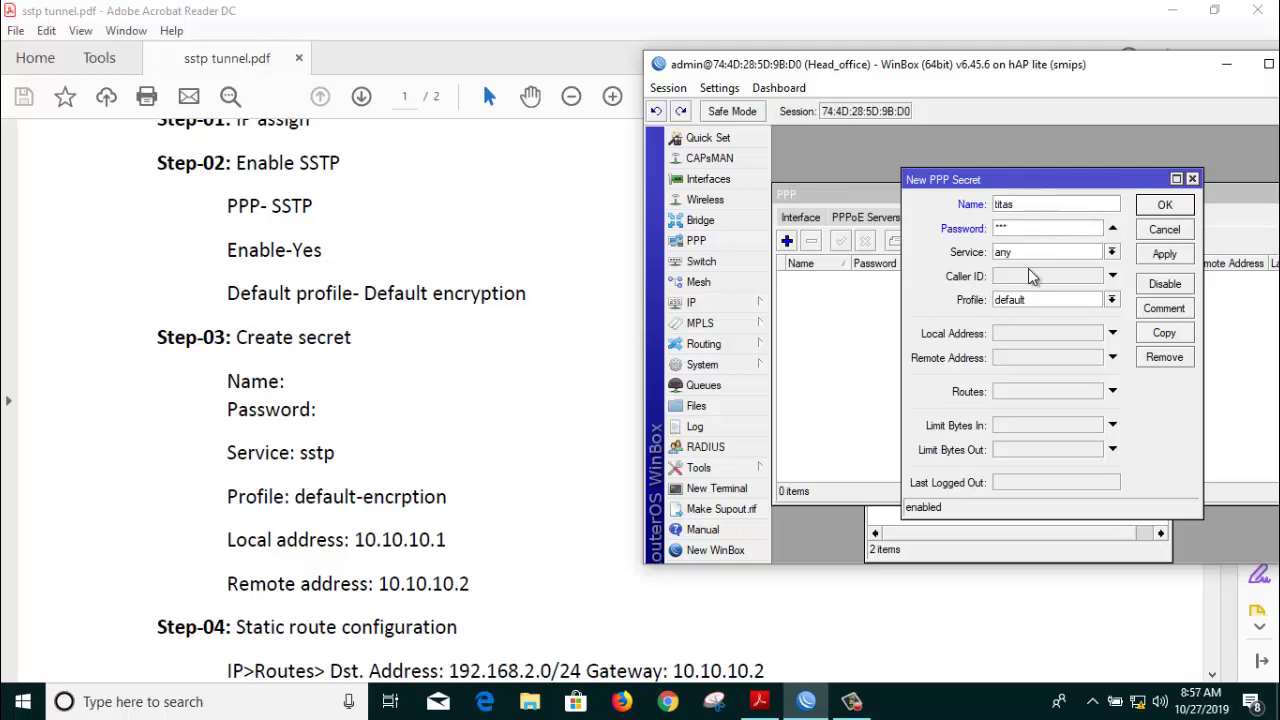
{"action": "left_click", "coordinate": [1030, 254]}
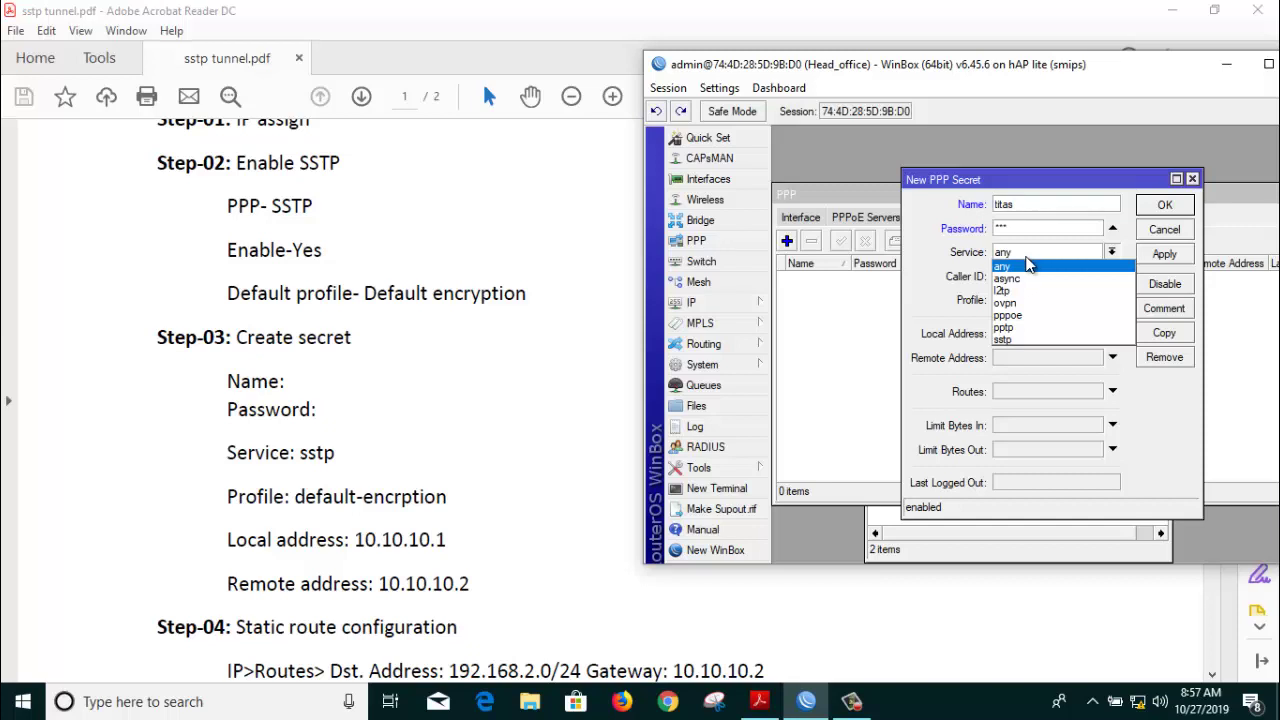
{"action": "left_click", "coordinate": [1030, 341]}
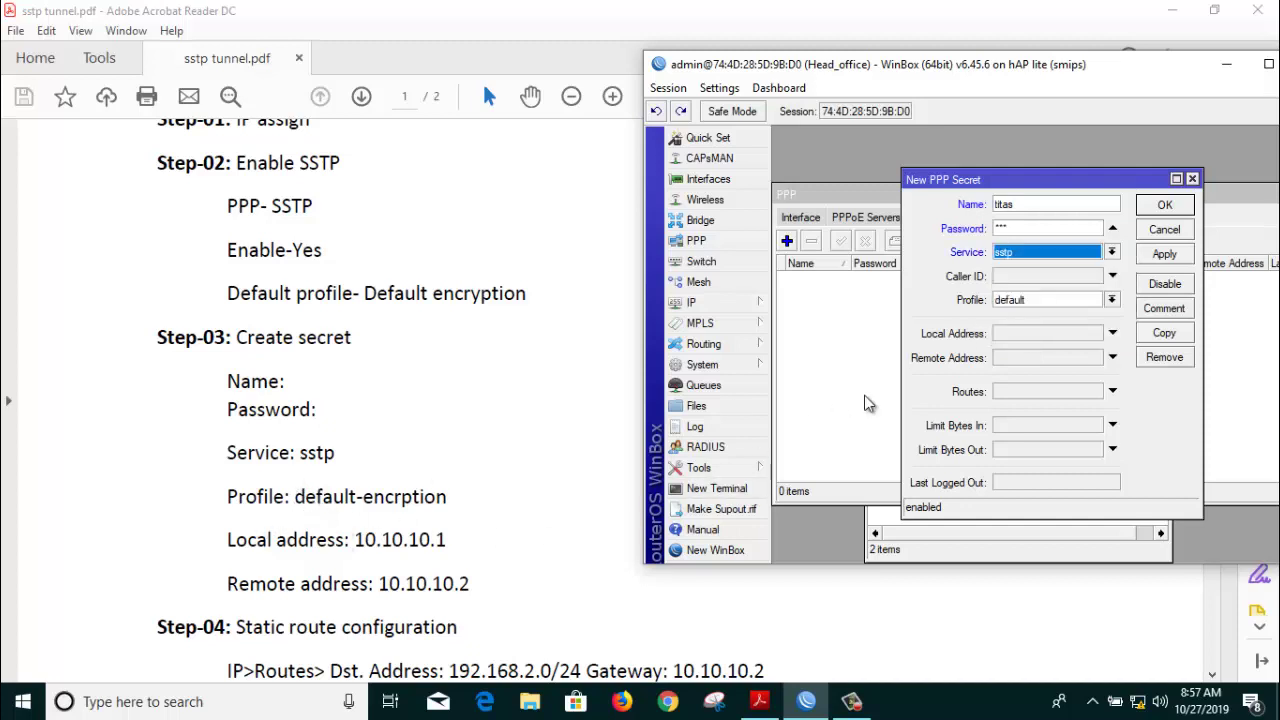
Step: Give the secret profile default-encryption and local address 10.10.10.1
{"action": "left_click", "coordinate": [1020, 305]}
{"action": "left_click", "coordinate": [1014, 322]}
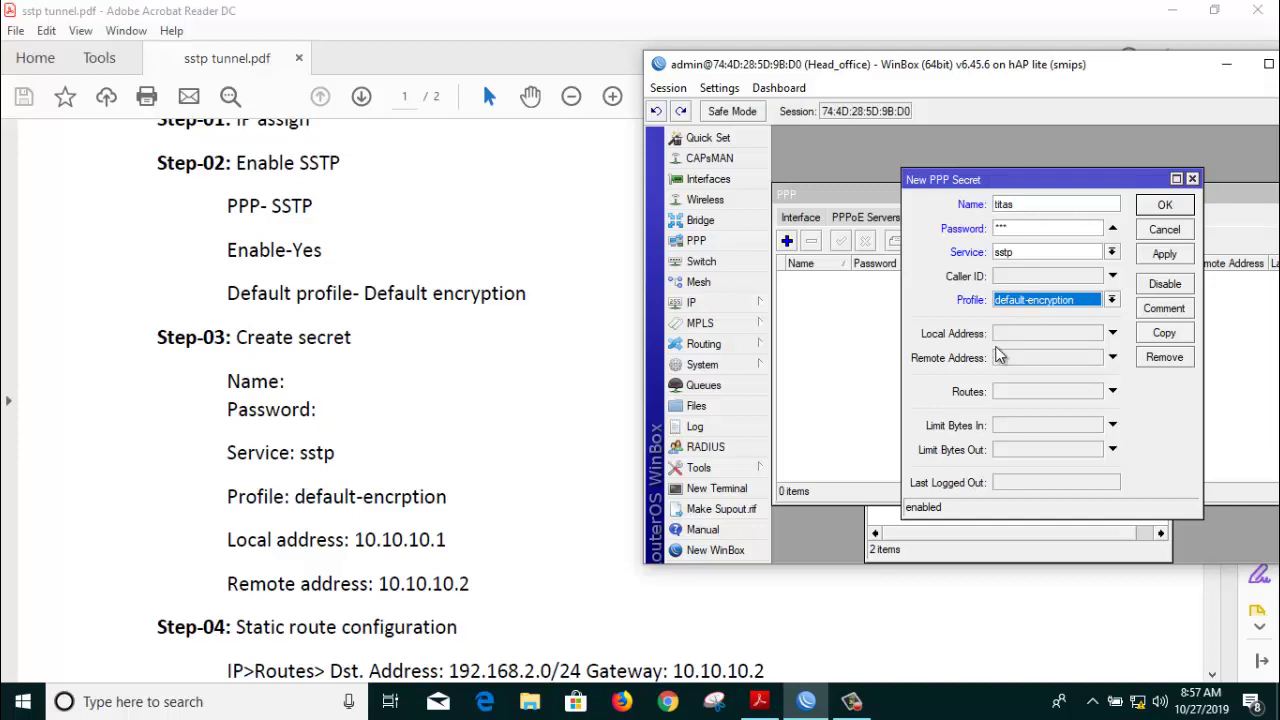
{"action": "left_click", "coordinate": [1015, 333]}
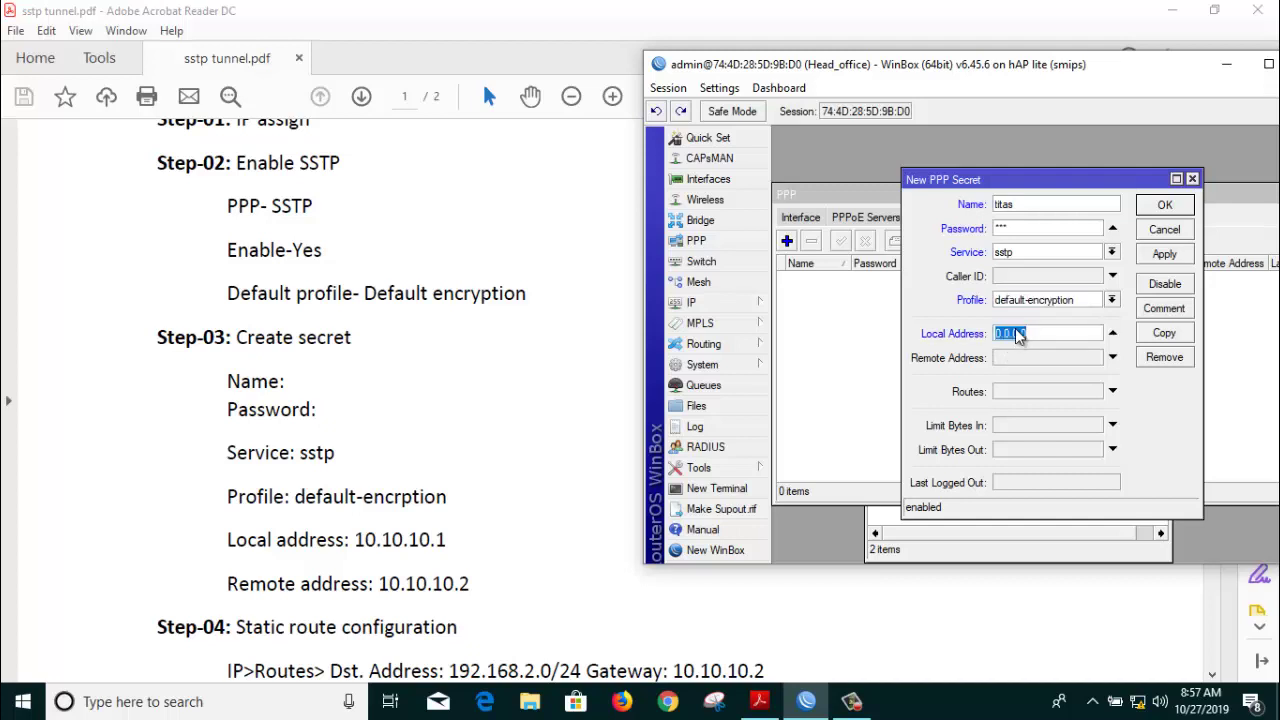
{"action": "type", "text": "10.10.10.1"}
{"action": "left_click", "coordinate": [1015, 357]}
Step: Check the Step-03 secret instructions in the PDF guide, then return to the unfinished secret
{"action": "left_click", "coordinate": [760, 700]}
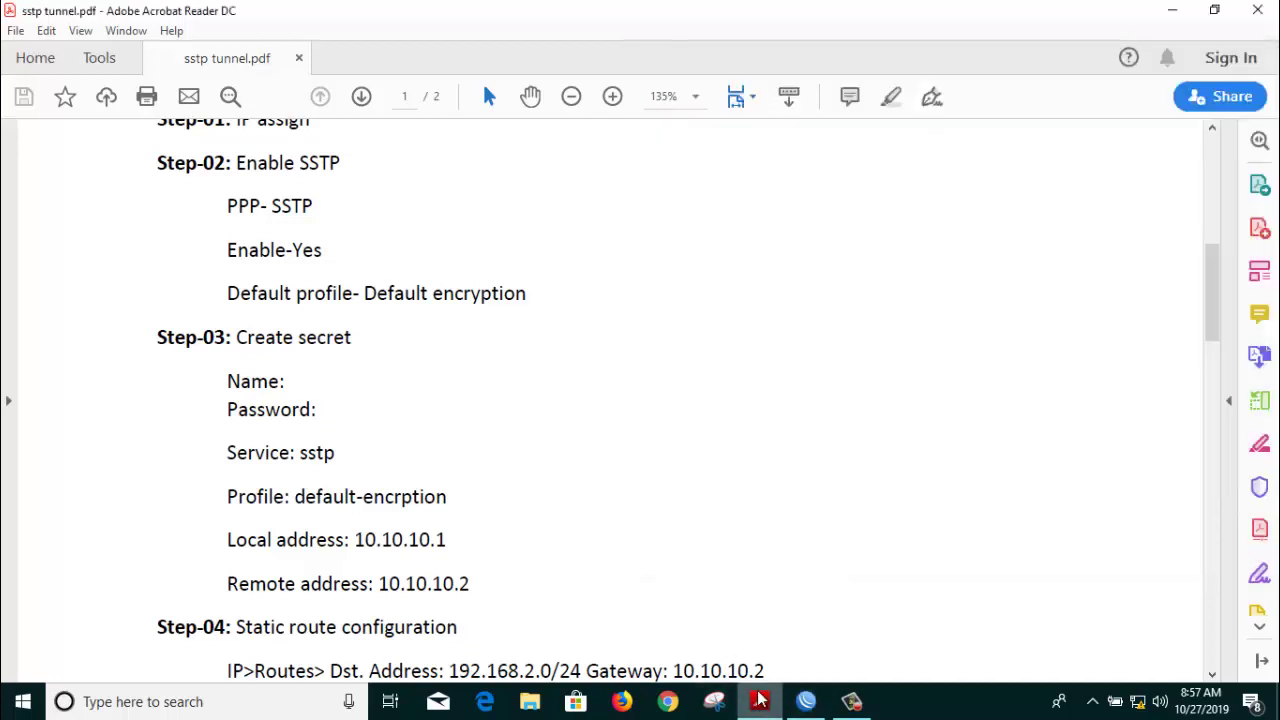
{"action": "scroll", "coordinate": [537, 399], "scroll_direction": "up", "scroll_amount": 8}
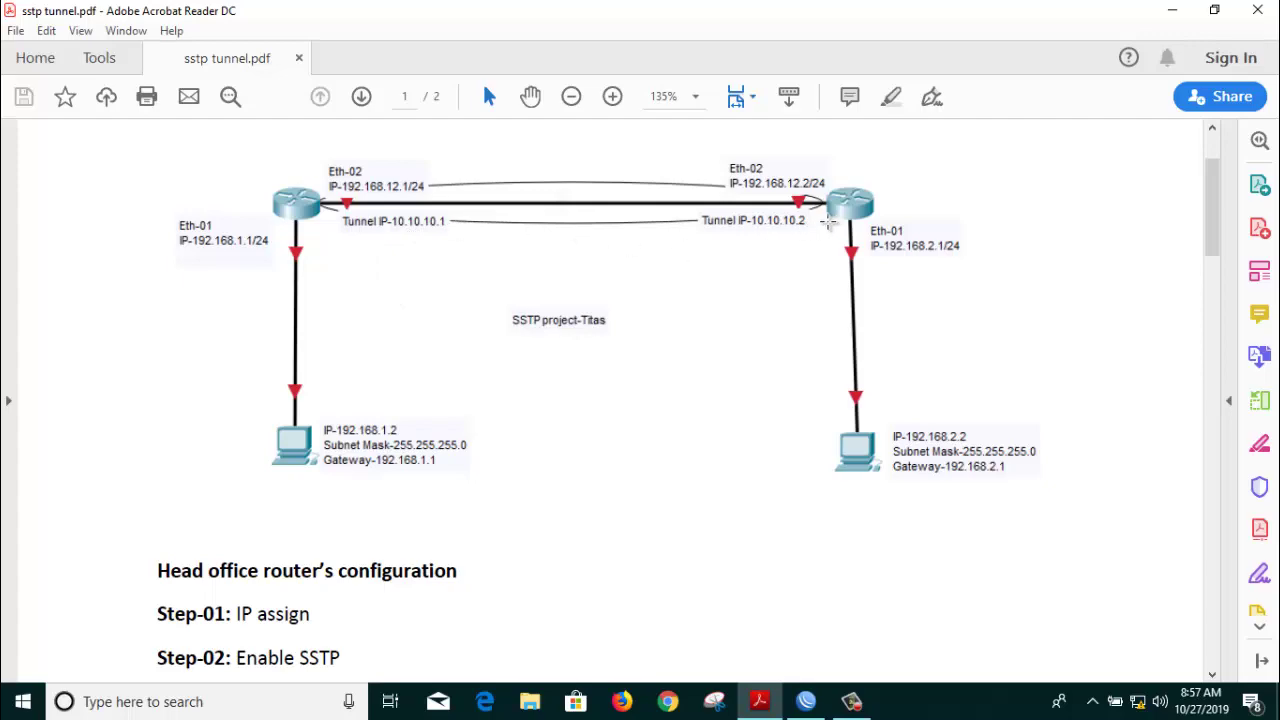
{"action": "left_click", "coordinate": [1171, 9]}
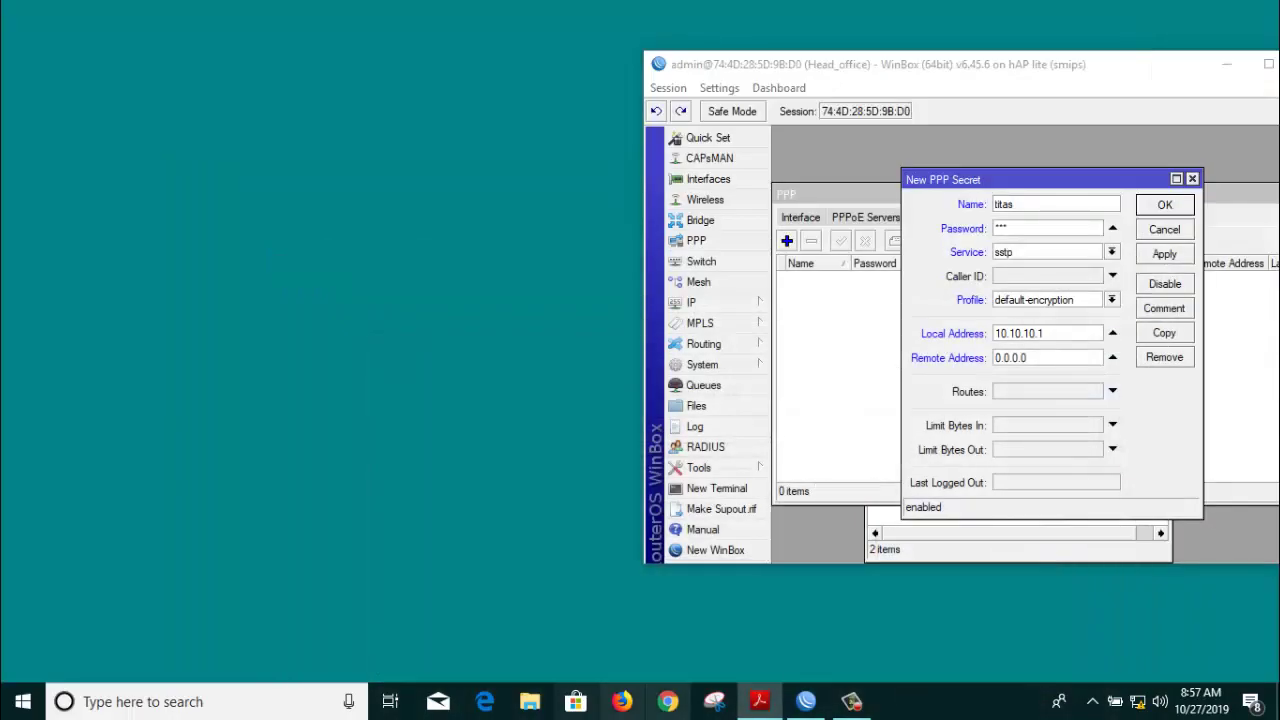
{"action": "left_click", "coordinate": [759, 701]}
{"action": "scroll", "coordinate": [630, 585], "scroll_direction": "down", "scroll_amount": 5}
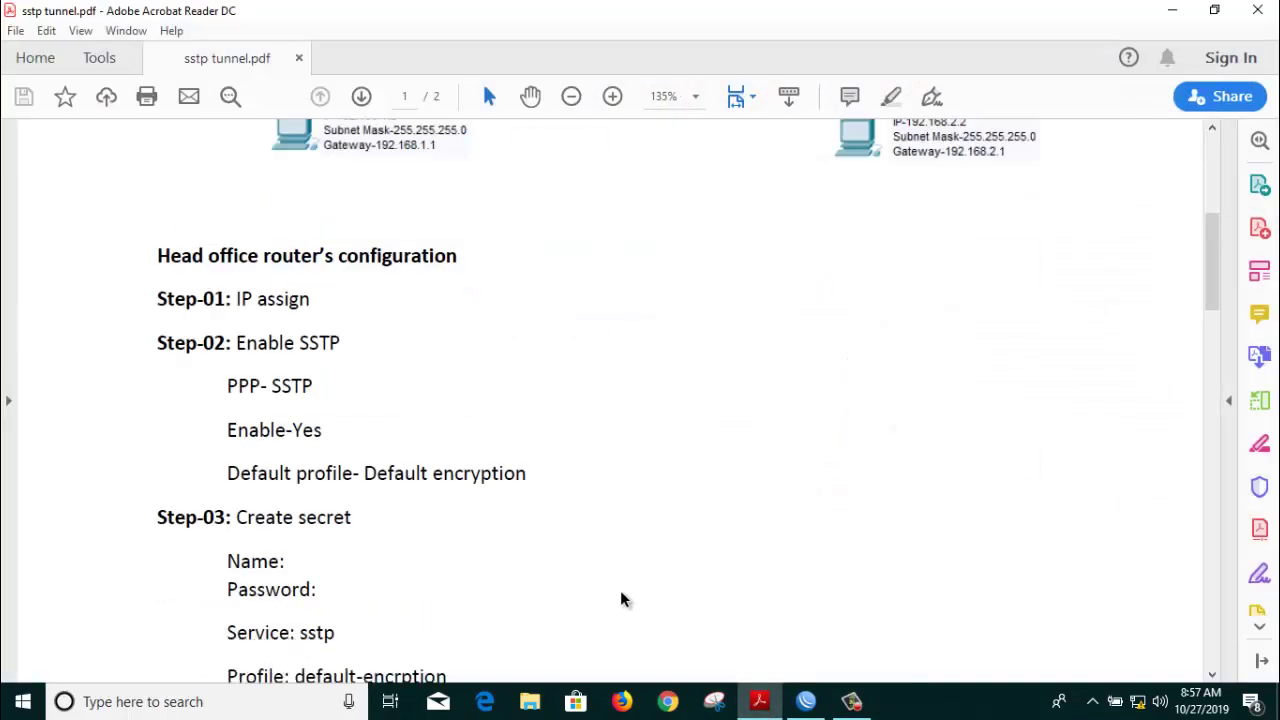
{"action": "scroll", "coordinate": [620, 598], "scroll_direction": "down", "scroll_amount": 5}
{"action": "left_click", "coordinate": [806, 701]}
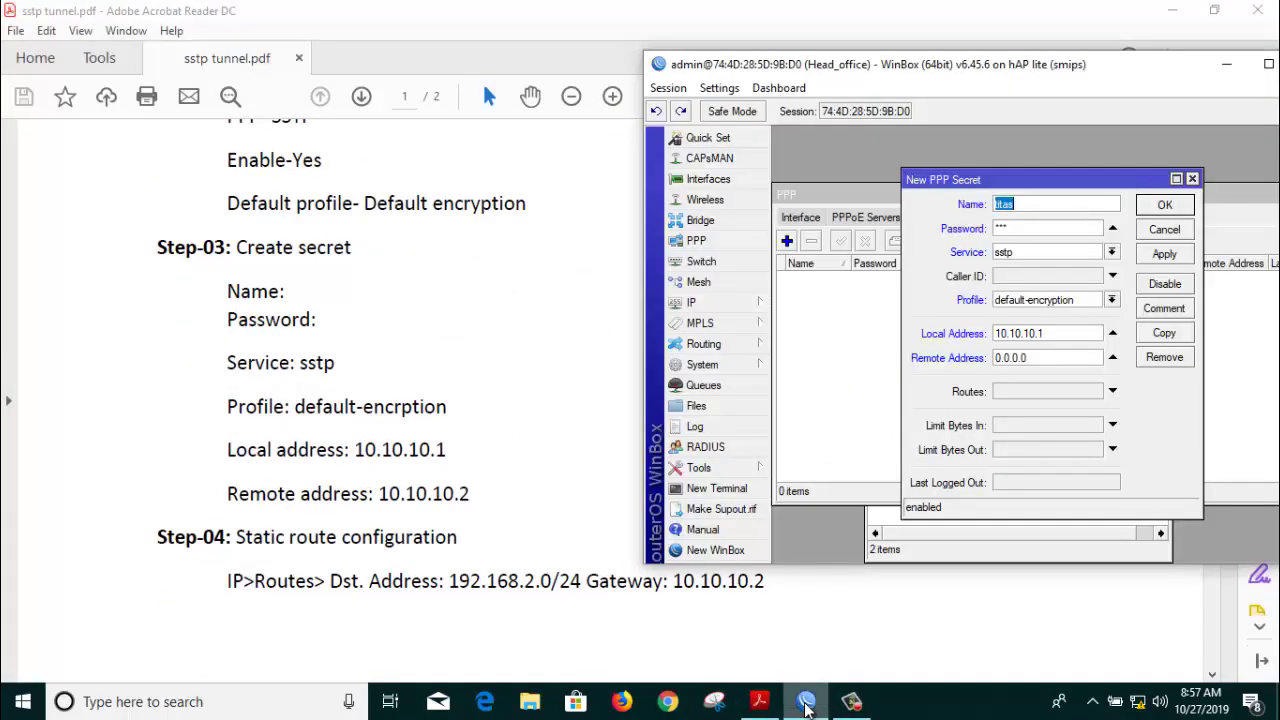
Step: Enter remote address 10.10.10.2, save the sstp secret, and bring up the IP route list
{"action": "double_click", "coordinate": [1040, 357]}
{"action": "type", "text": "1"}
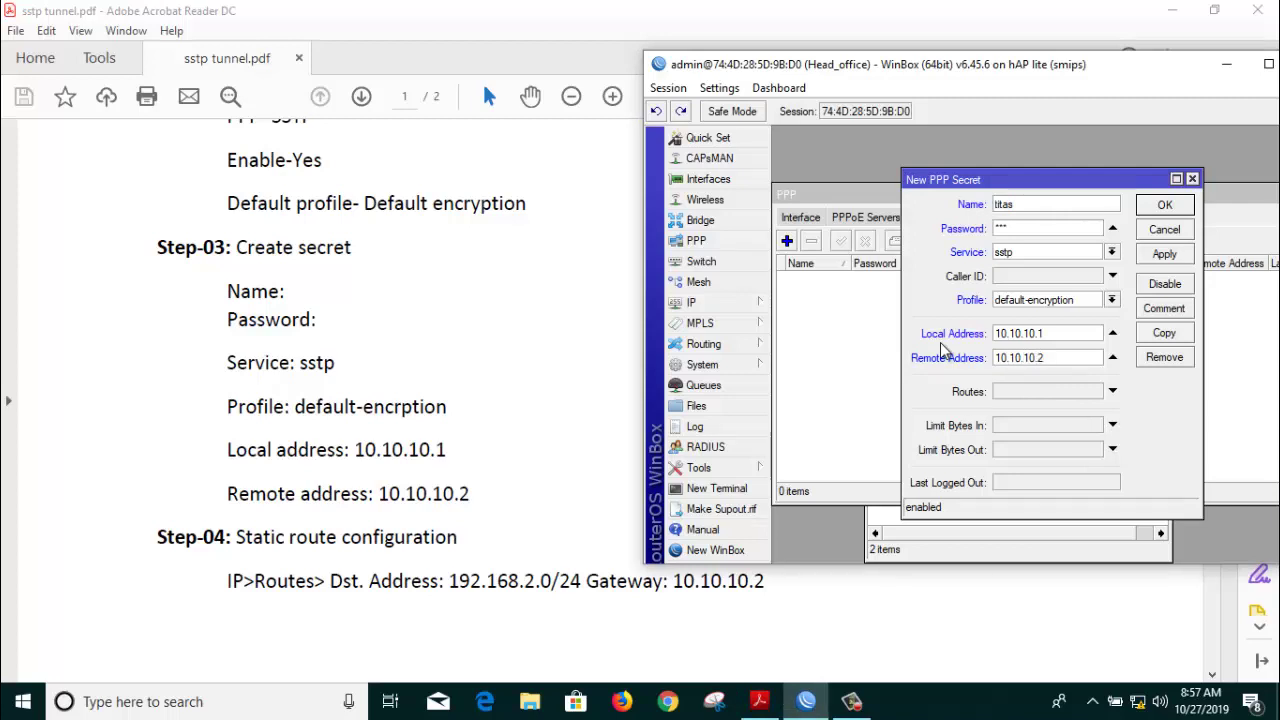
{"action": "left_click", "coordinate": [1166, 255]}
{"action": "left_click", "coordinate": [1166, 207]}
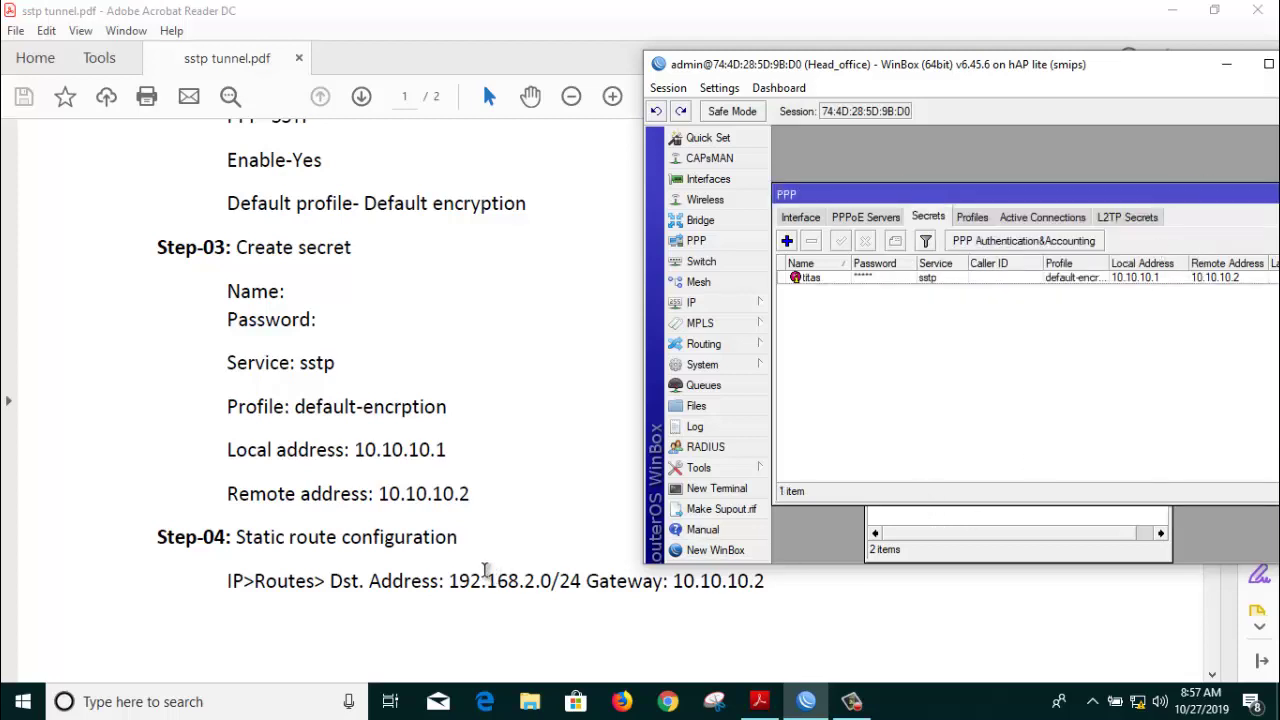
{"action": "left_click", "coordinate": [697, 302]}
{"action": "left_click", "coordinate": [800, 506]}
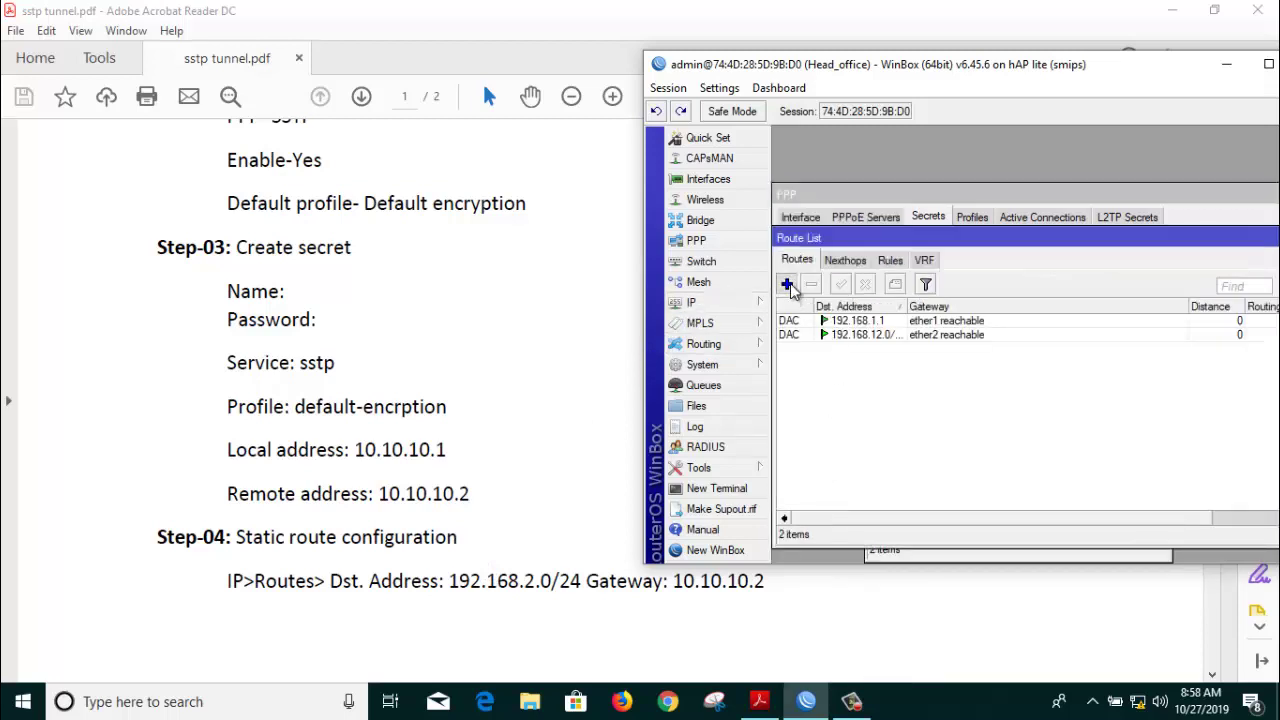
Step: Start a new static route and review the routing instructions in the PDF guide
{"action": "left_click", "coordinate": [788, 285]}
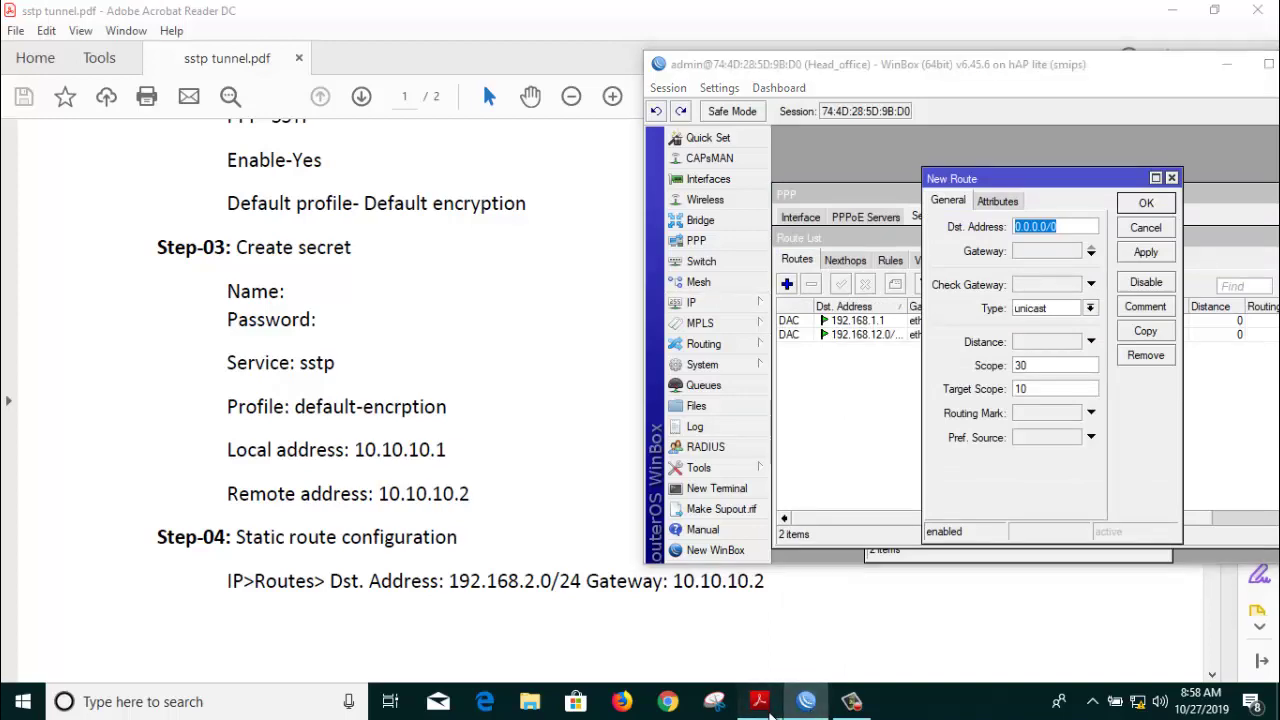
{"action": "left_click", "coordinate": [760, 703]}
{"action": "scroll", "coordinate": [796, 540], "scroll_direction": "up", "scroll_amount": 15}
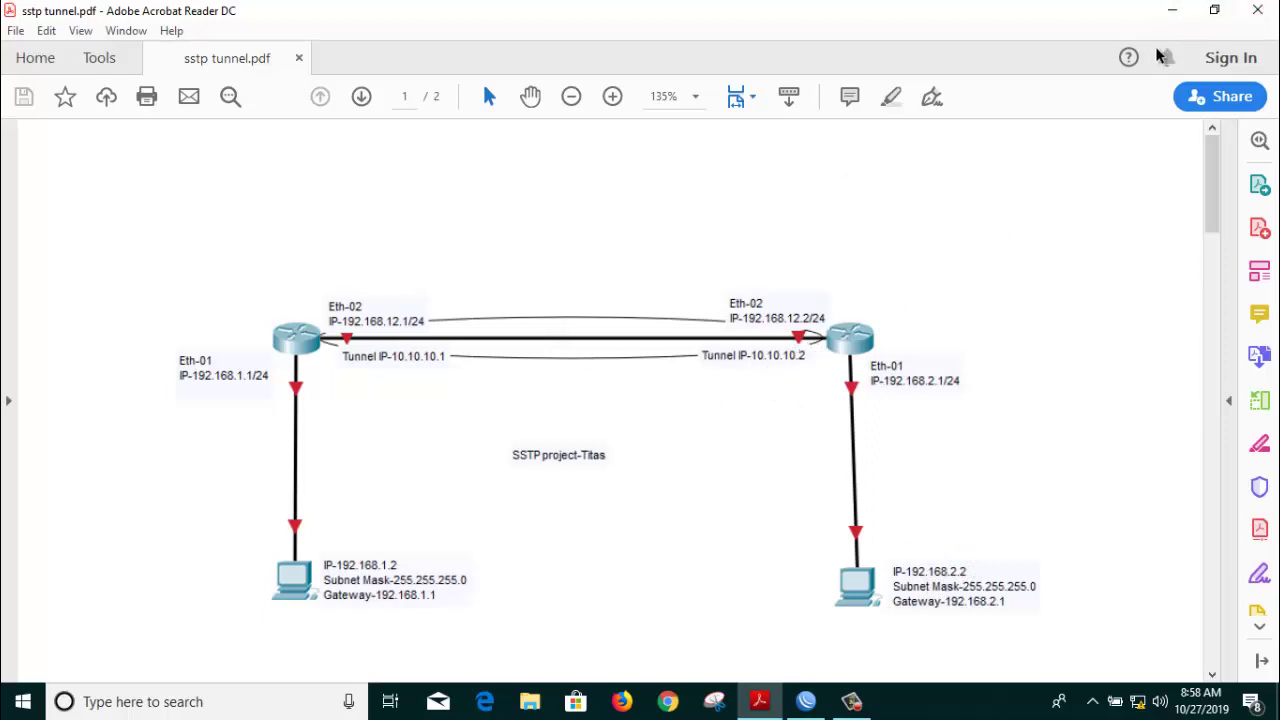
{"action": "left_click", "coordinate": [1180, 24]}
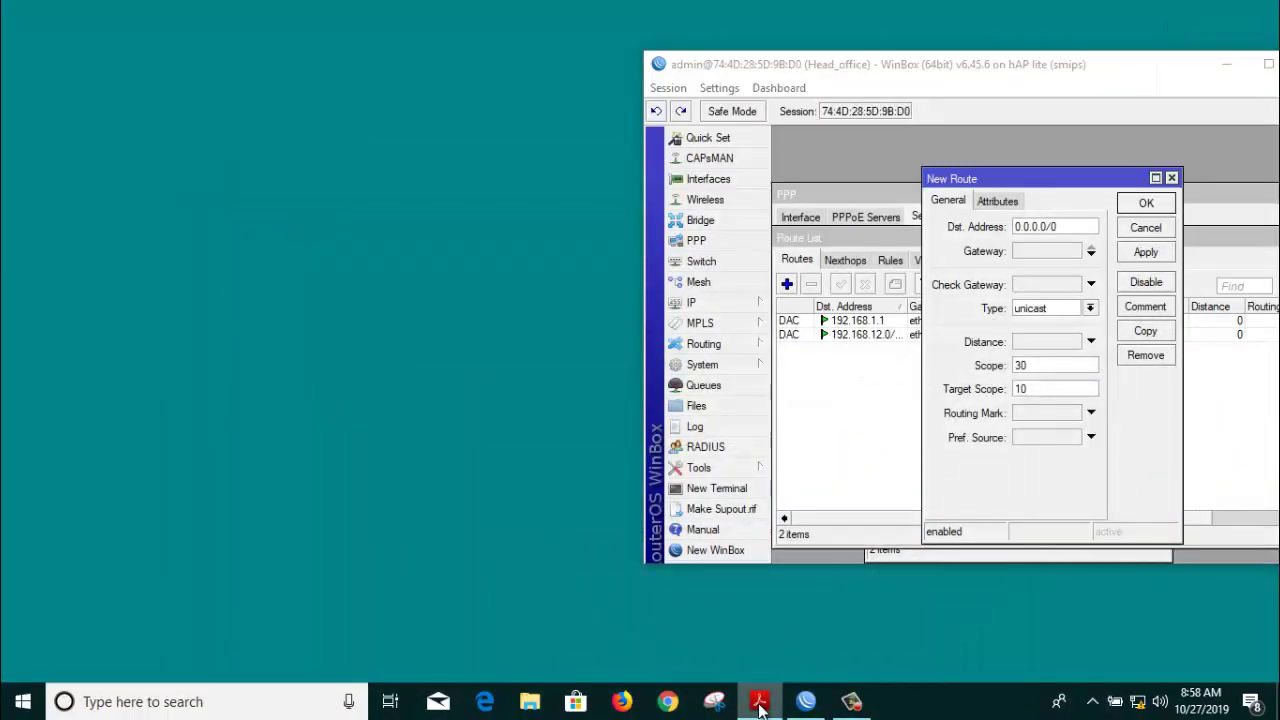
{"action": "left_click", "coordinate": [759, 703]}
{"action": "scroll", "coordinate": [452, 453], "scroll_direction": "down", "scroll_amount": 15}
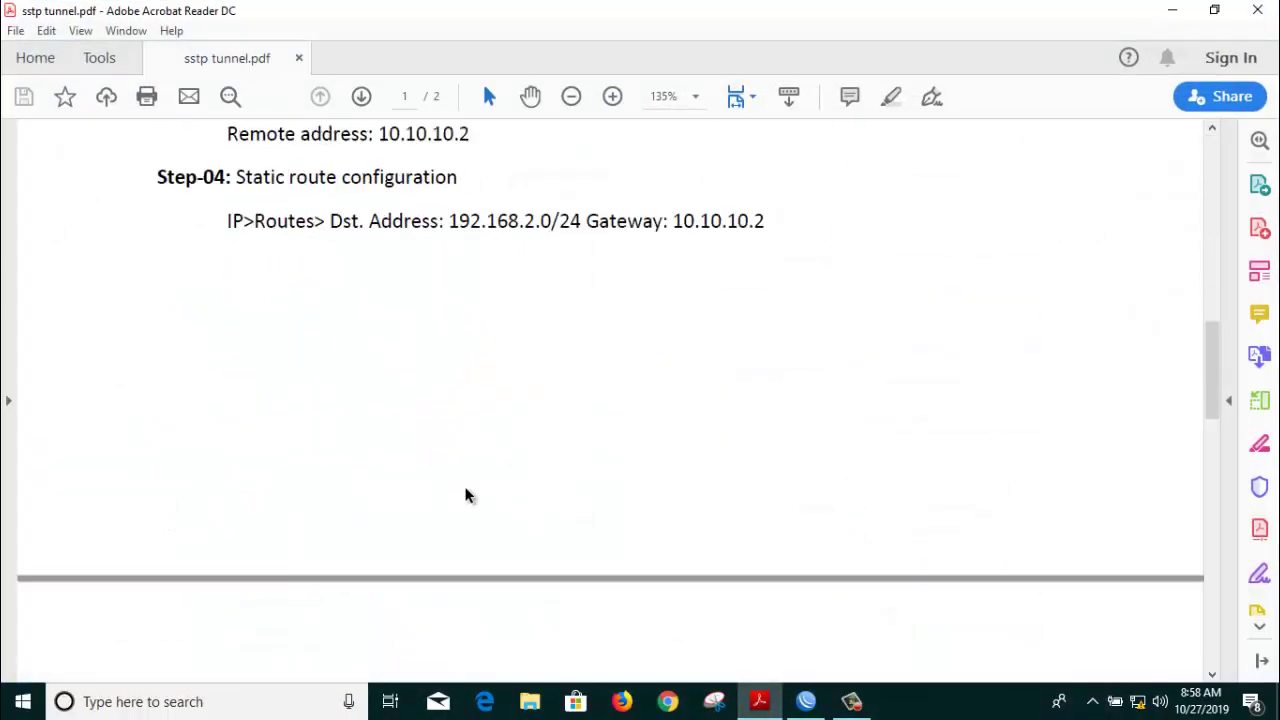
{"action": "scroll", "coordinate": [466, 495], "scroll_direction": "down", "scroll_amount": 8}
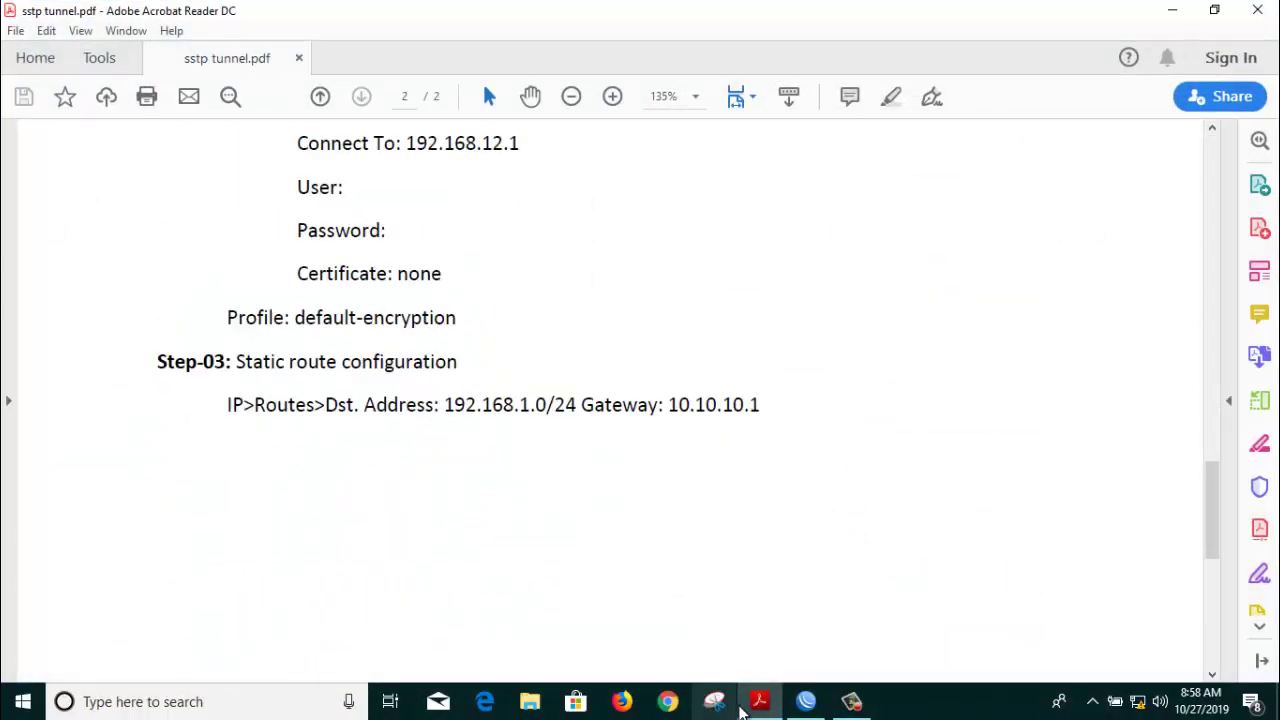
{"action": "left_click", "coordinate": [806, 701]}
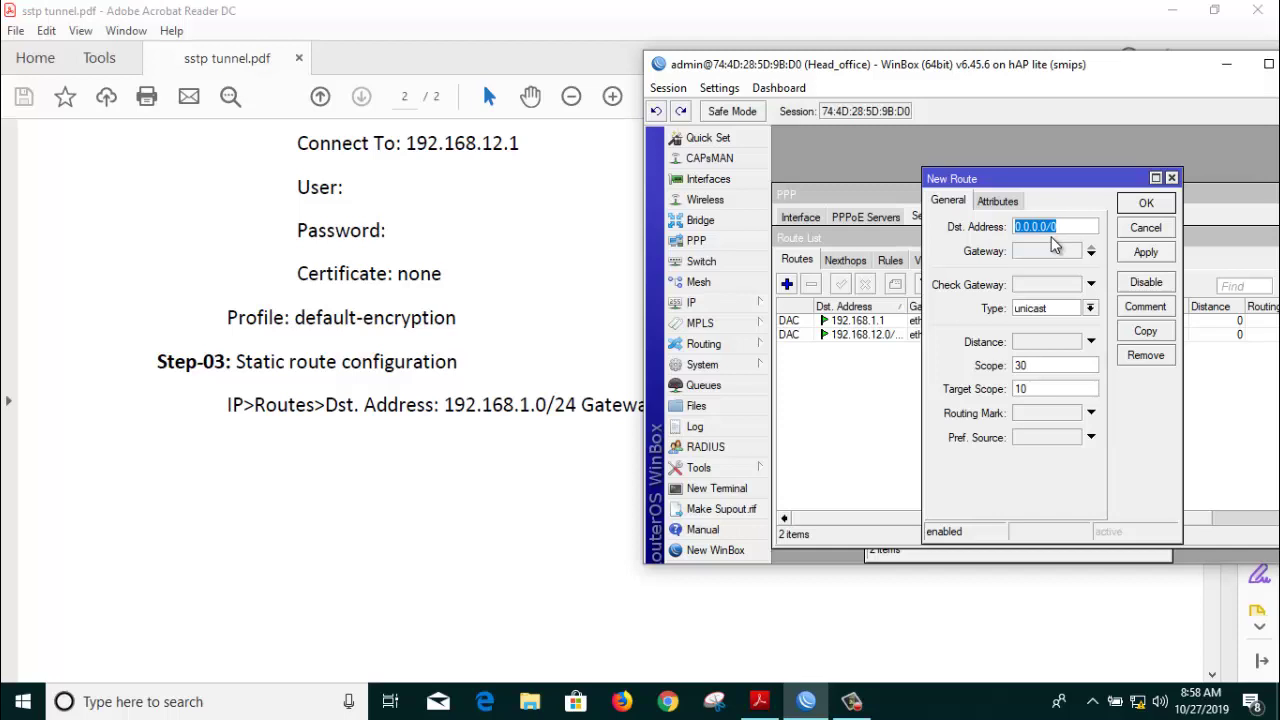
Step: Enter destination address 192.168.2.0/24 for the new route
{"action": "type", "text": "192.168."}
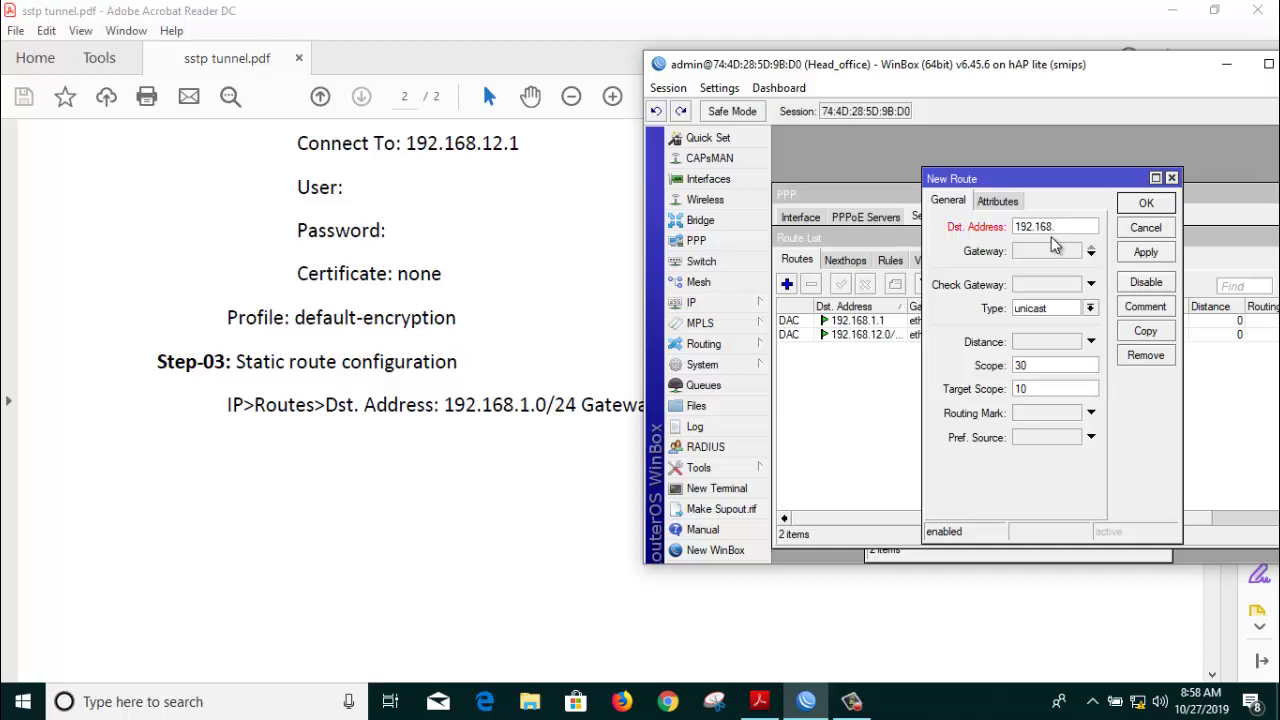
{"action": "type", "text": "2.0/24"}
{"action": "left_click_drag", "start_coordinate": [912, 77], "coordinate": [1027, 90]}
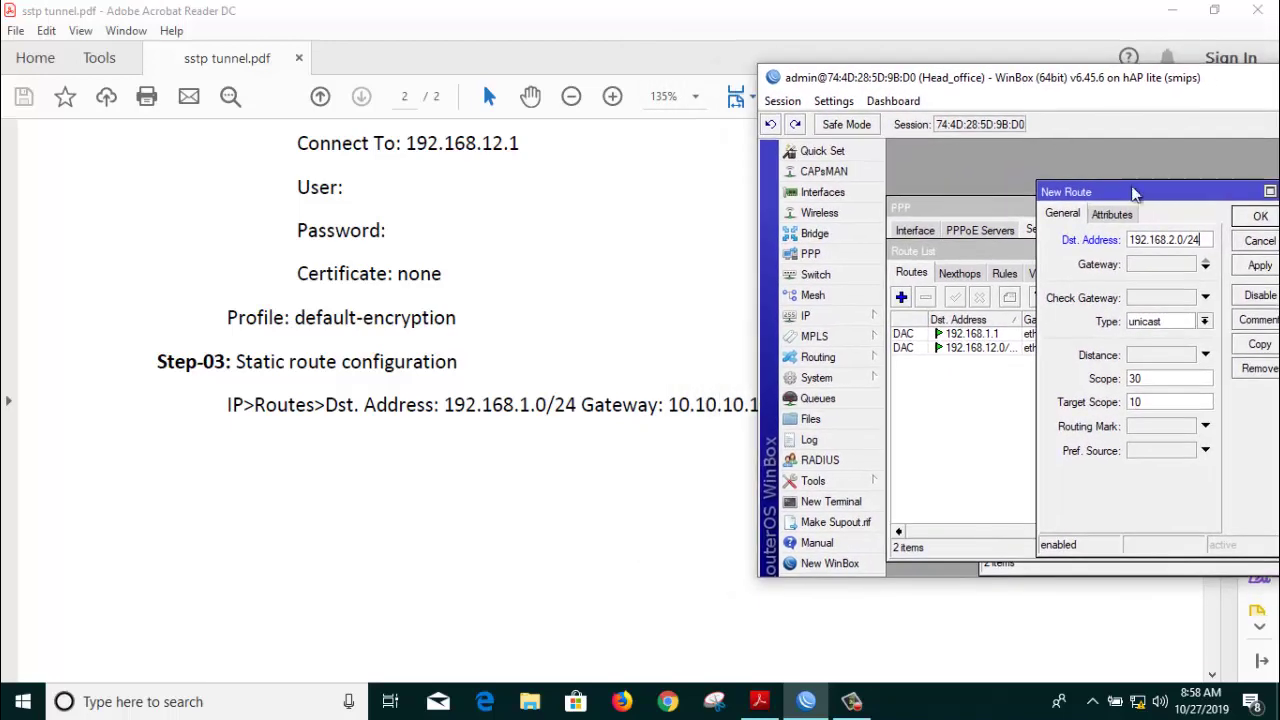
Step: Look up the route's gateway value in the PDF guide
{"action": "left_click", "coordinate": [1165, 264]}
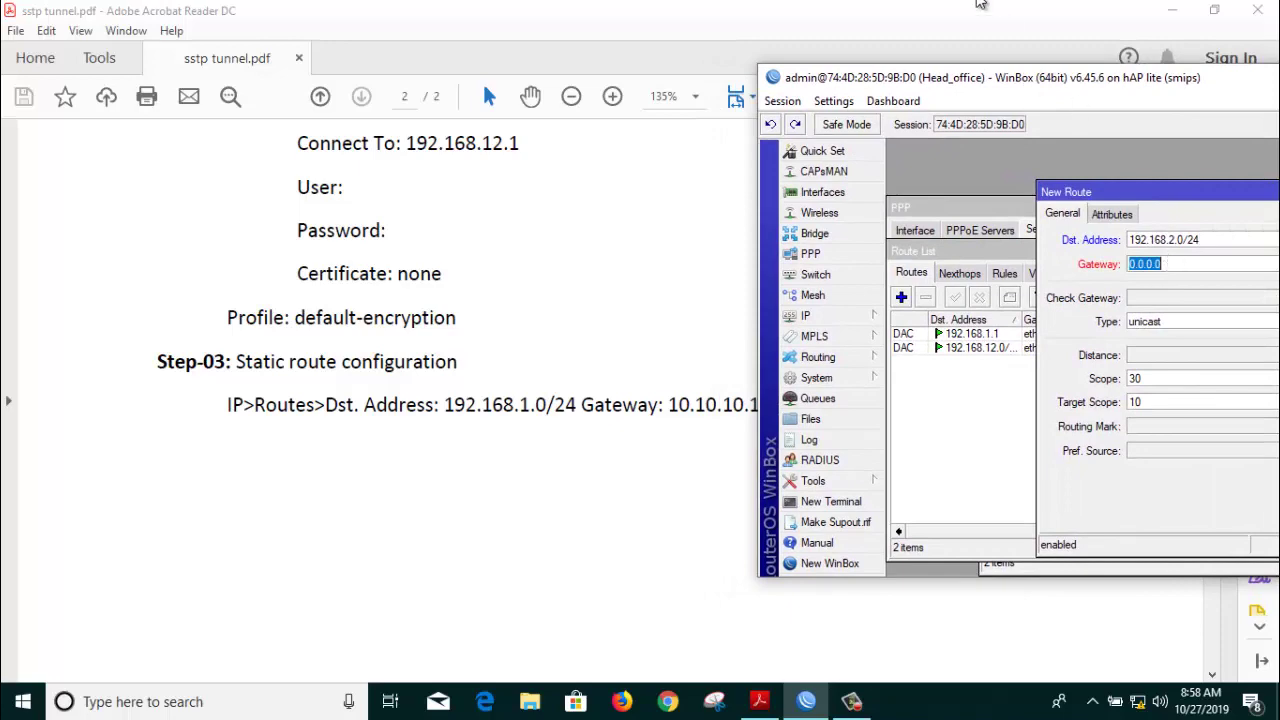
{"action": "left_click", "coordinate": [372, 511]}
{"action": "scroll", "coordinate": [372, 511], "scroll_direction": "up", "scroll_amount": 10}
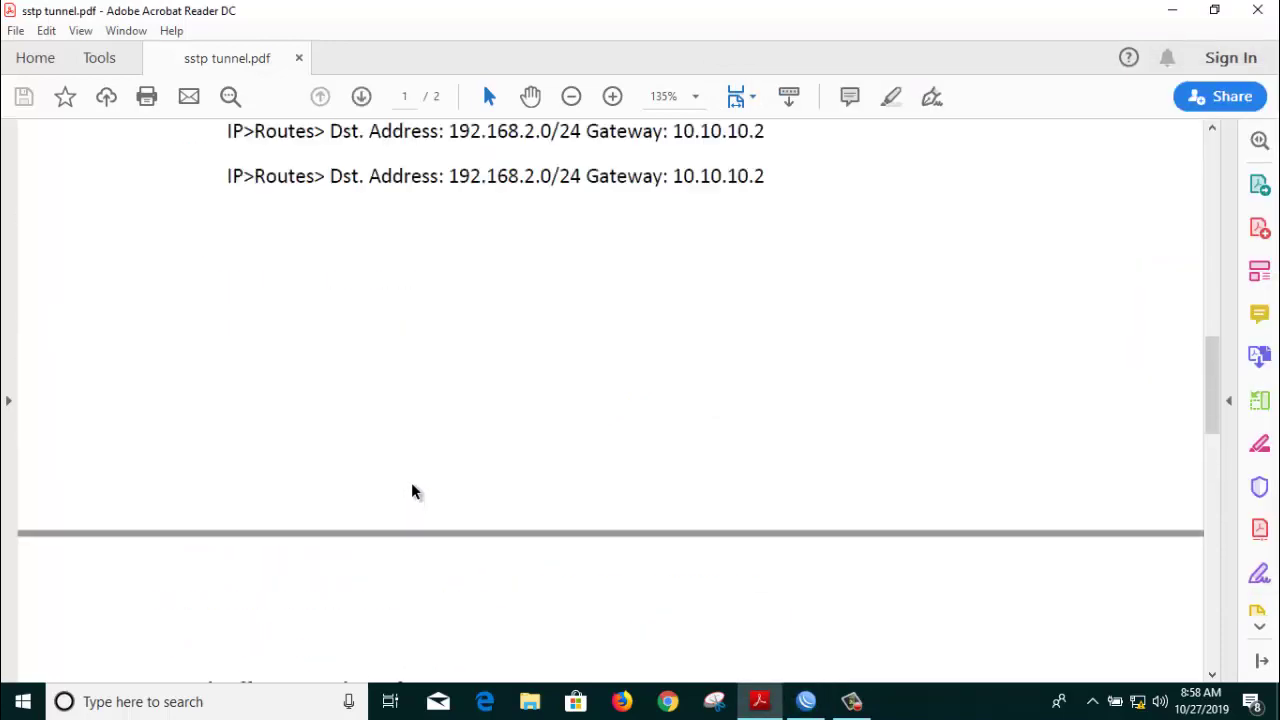
{"action": "scroll", "coordinate": [411, 491], "scroll_direction": "up", "scroll_amount": 3}
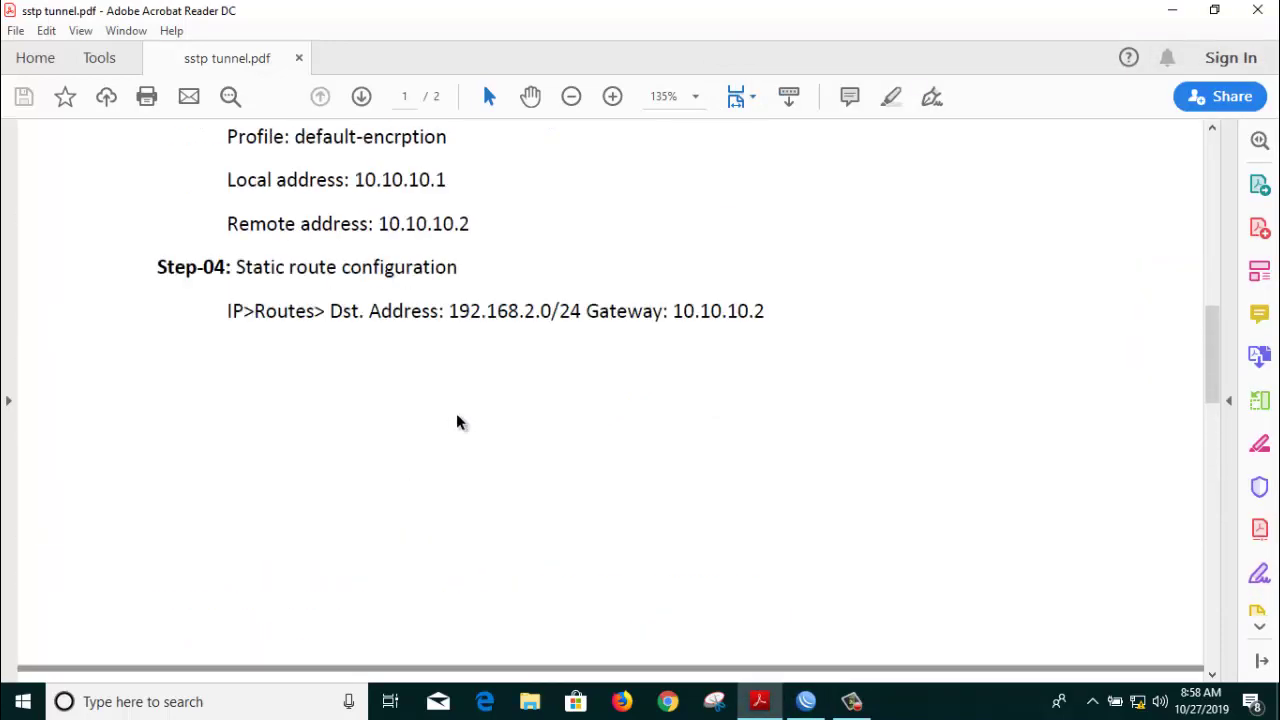
{"action": "left_click", "coordinate": [806, 704]}
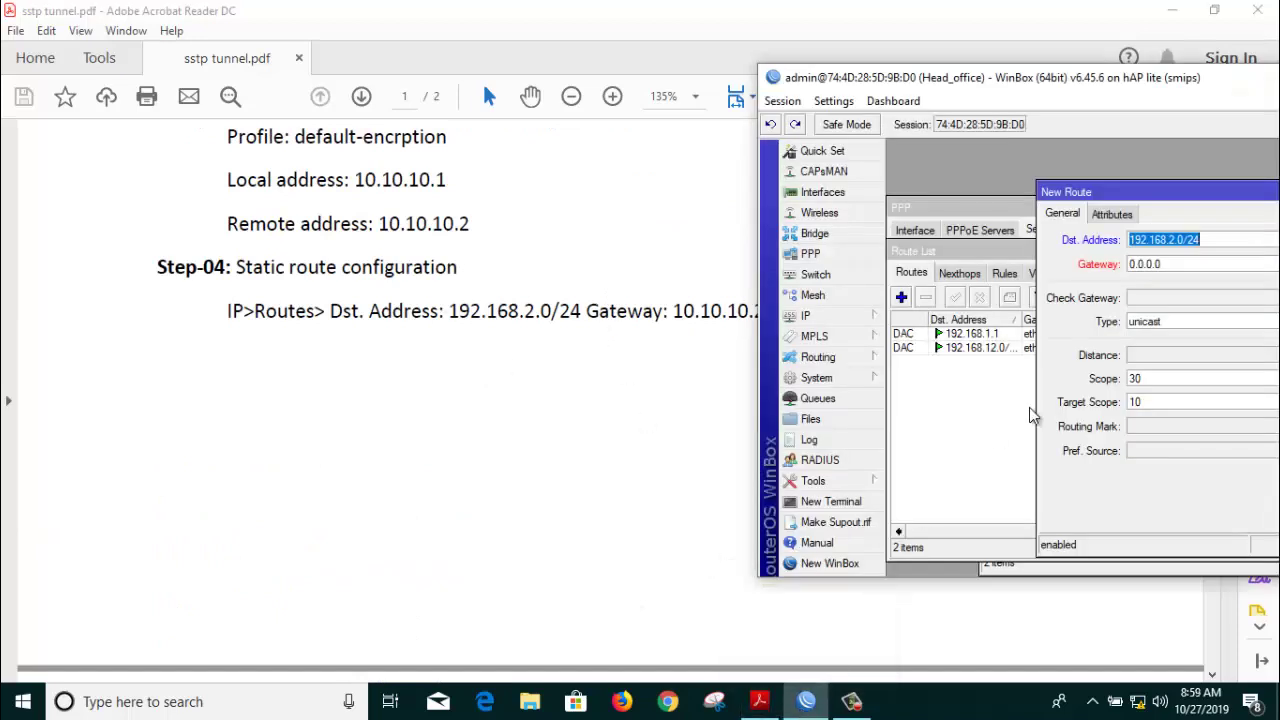
Step: Set gateway 10.10.10.2 on the 192.168.2.0/24 route and apply it
{"action": "key", "text": "Tab"}
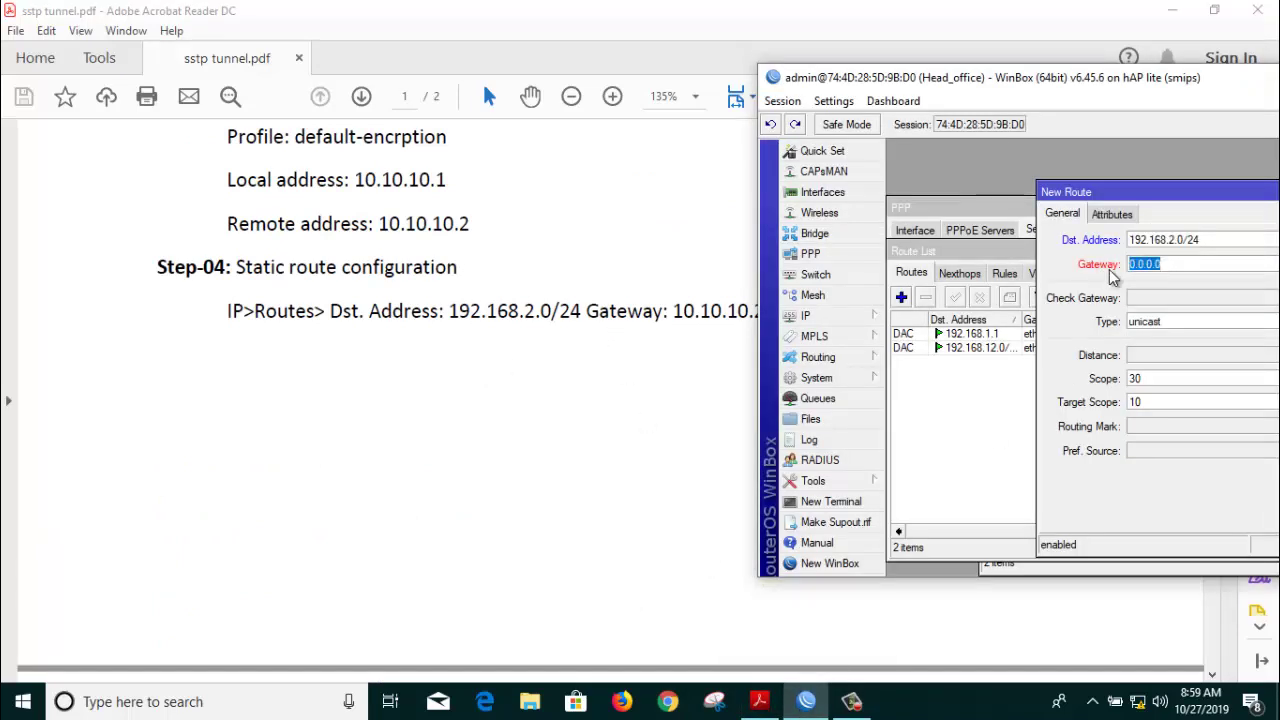
{"action": "type", "text": "10.10.10"}
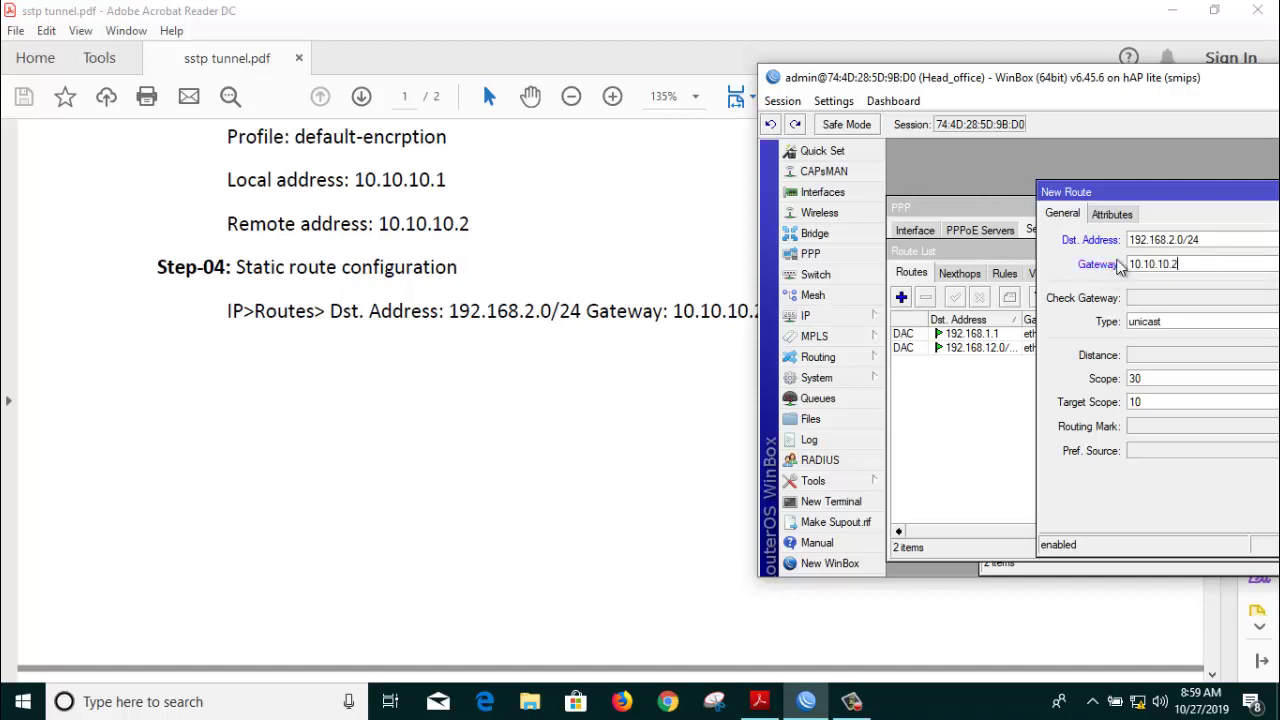
{"action": "type", "text": ".2"}
{"action": "left_click_drag", "start_coordinate": [1050, 192], "coordinate": [828, 218]}
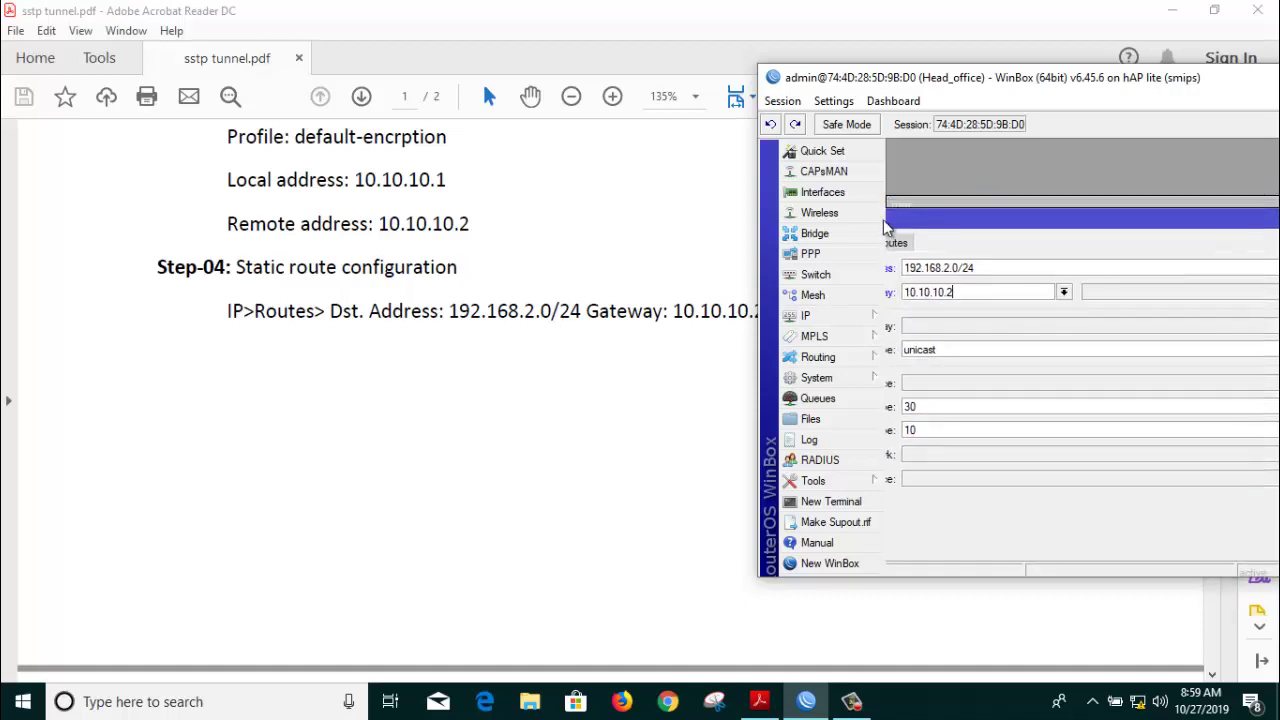
{"action": "left_click_drag", "start_coordinate": [983, 77], "coordinate": [733, 329]}
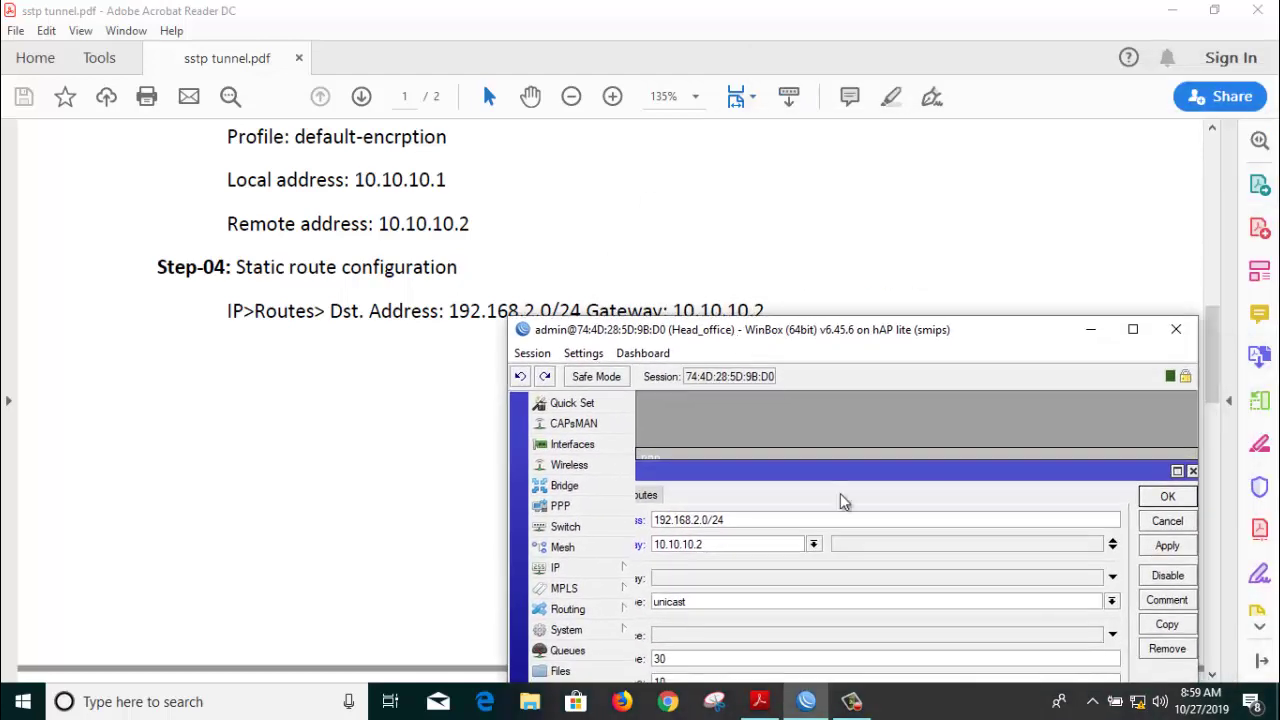
{"action": "left_click", "coordinate": [1167, 545]}
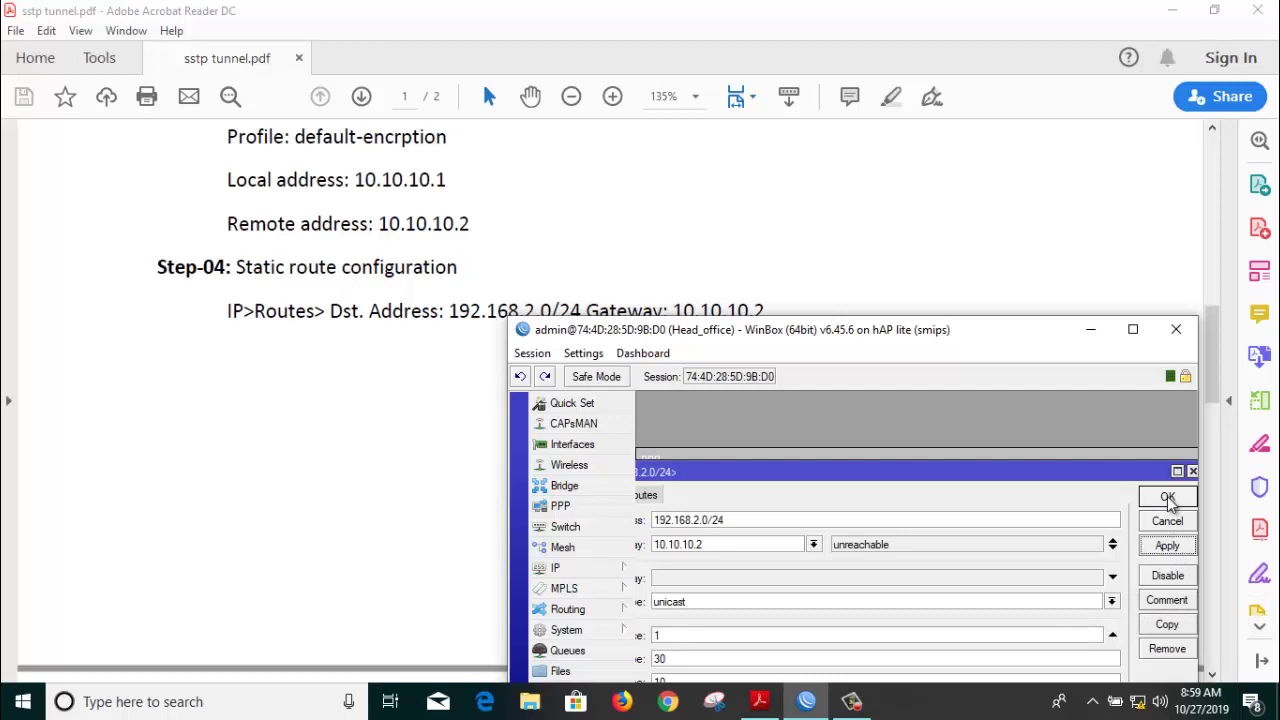
{"action": "left_click", "coordinate": [1167, 497]}
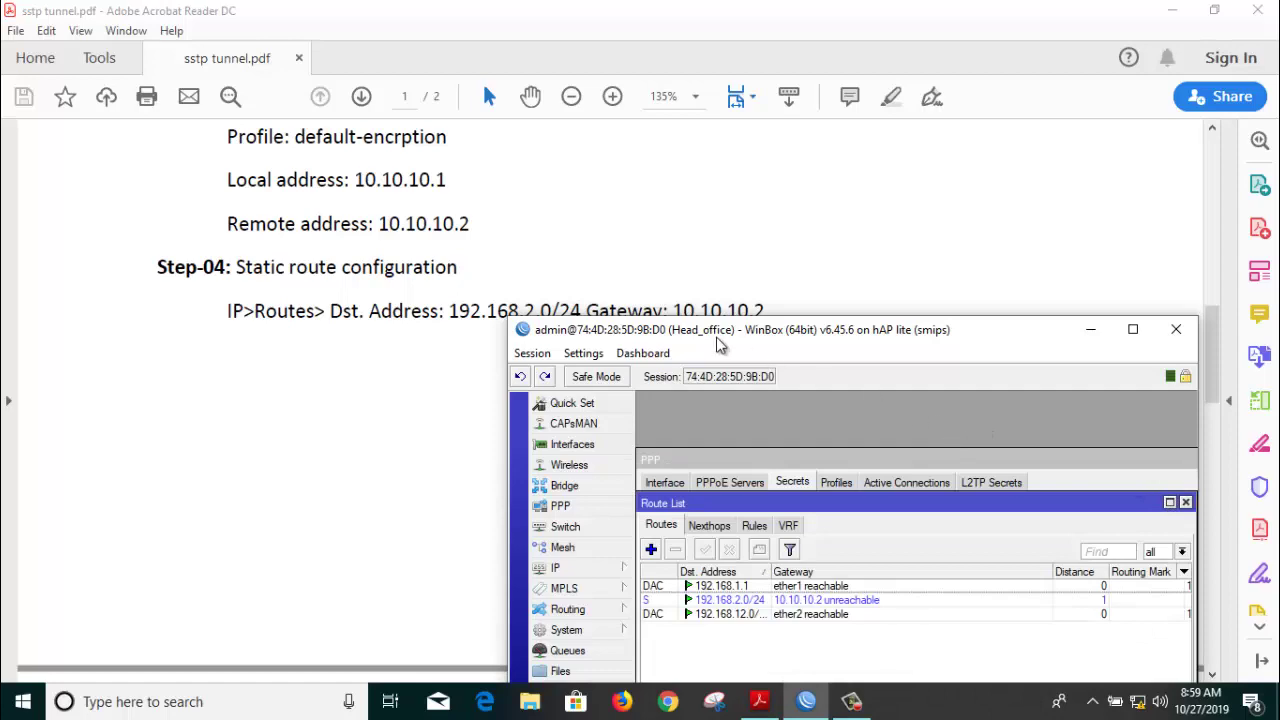
Step: Scroll the PDF guide down to the Branch Office Router configuration on page 2
{"action": "left_click_drag", "start_coordinate": [717, 338], "coordinate": [786, 208]}
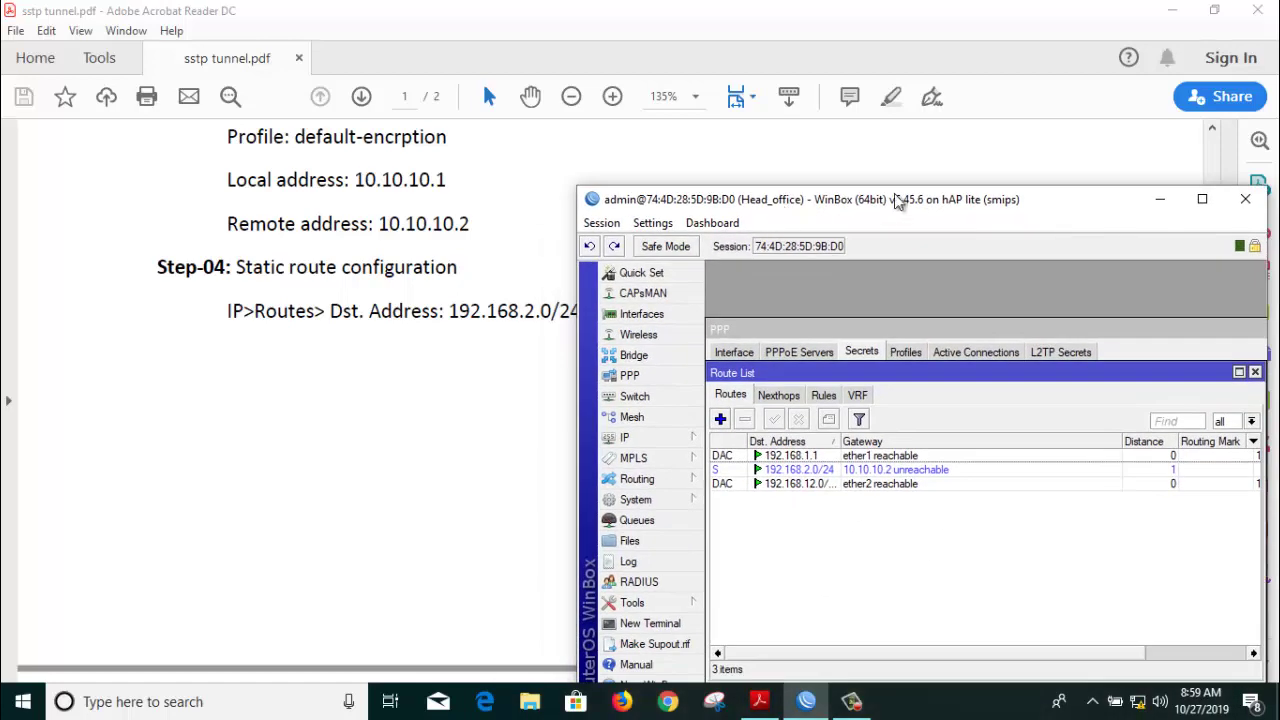
{"action": "left_click", "coordinate": [368, 445]}
{"action": "scroll", "coordinate": [420, 455], "scroll_direction": "down", "scroll_amount": 3}
{"action": "scroll", "coordinate": [456, 465], "scroll_direction": "down", "scroll_amount": 5}
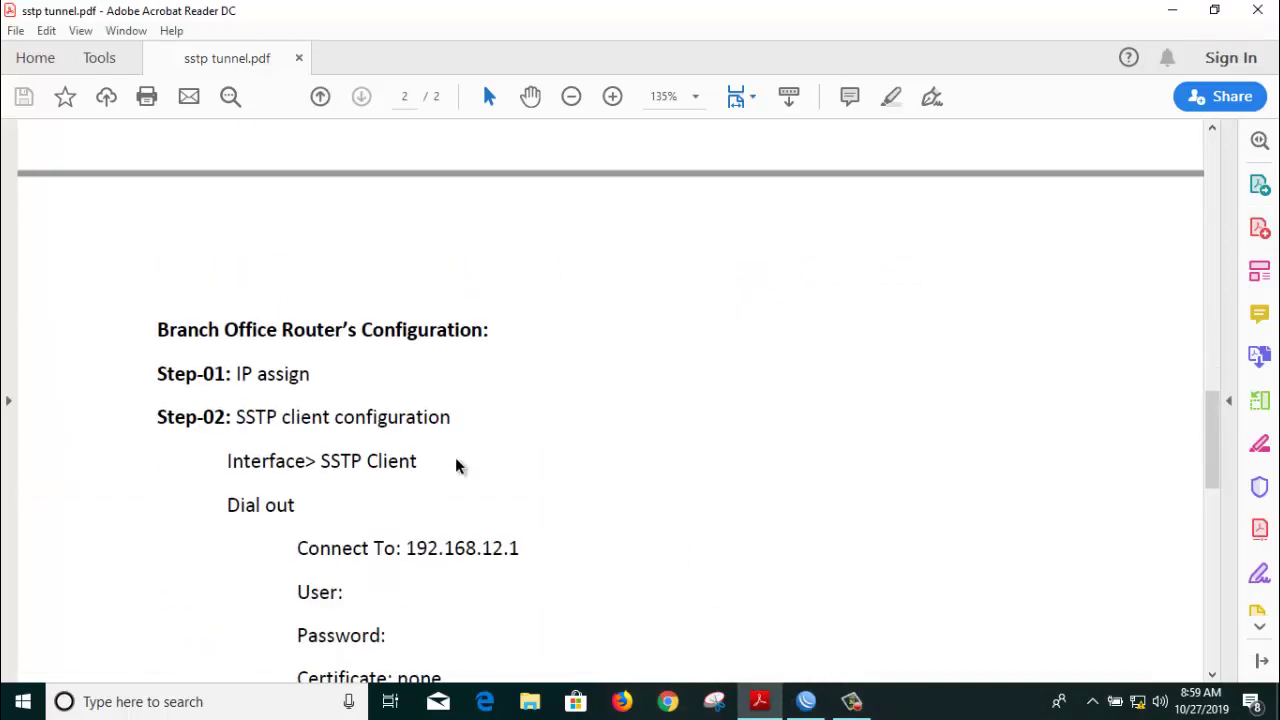
{"action": "scroll", "coordinate": [456, 465], "scroll_direction": "down", "scroll_amount": 2}
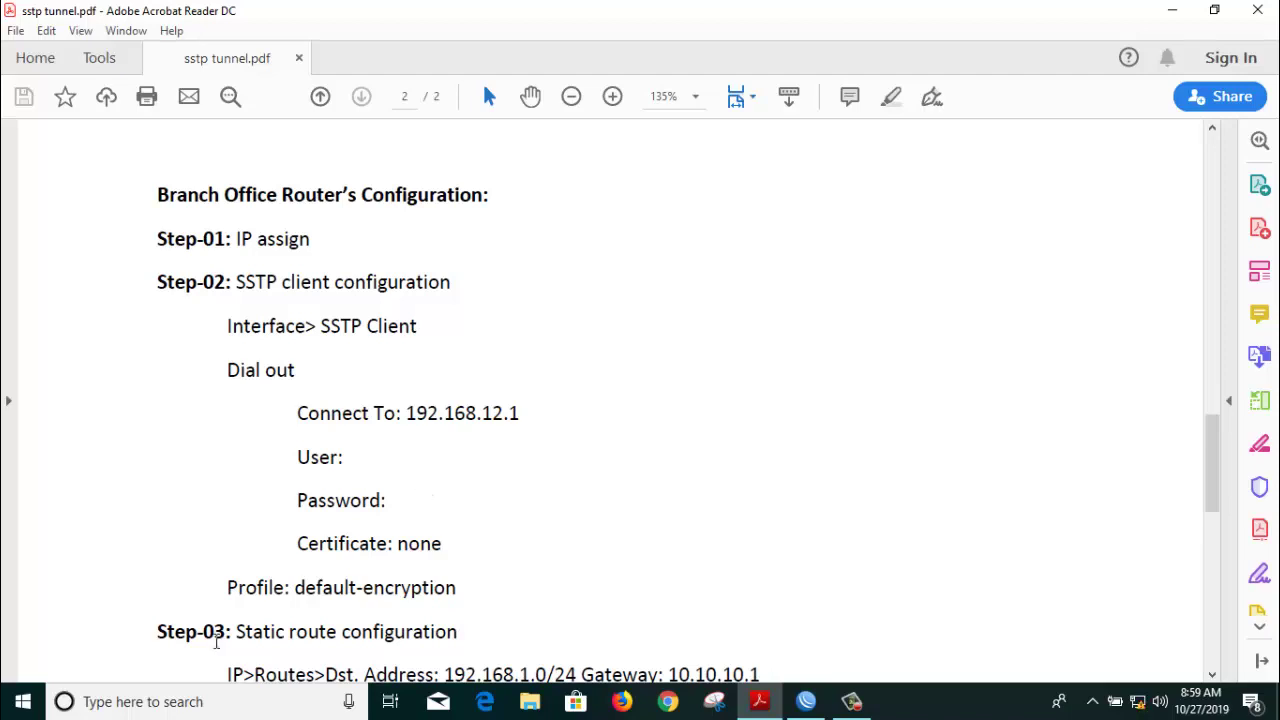
Step: Minimize the Head_office WinBox session and bring up a fresh WinBox login window
{"action": "left_click", "coordinate": [822, 701]}
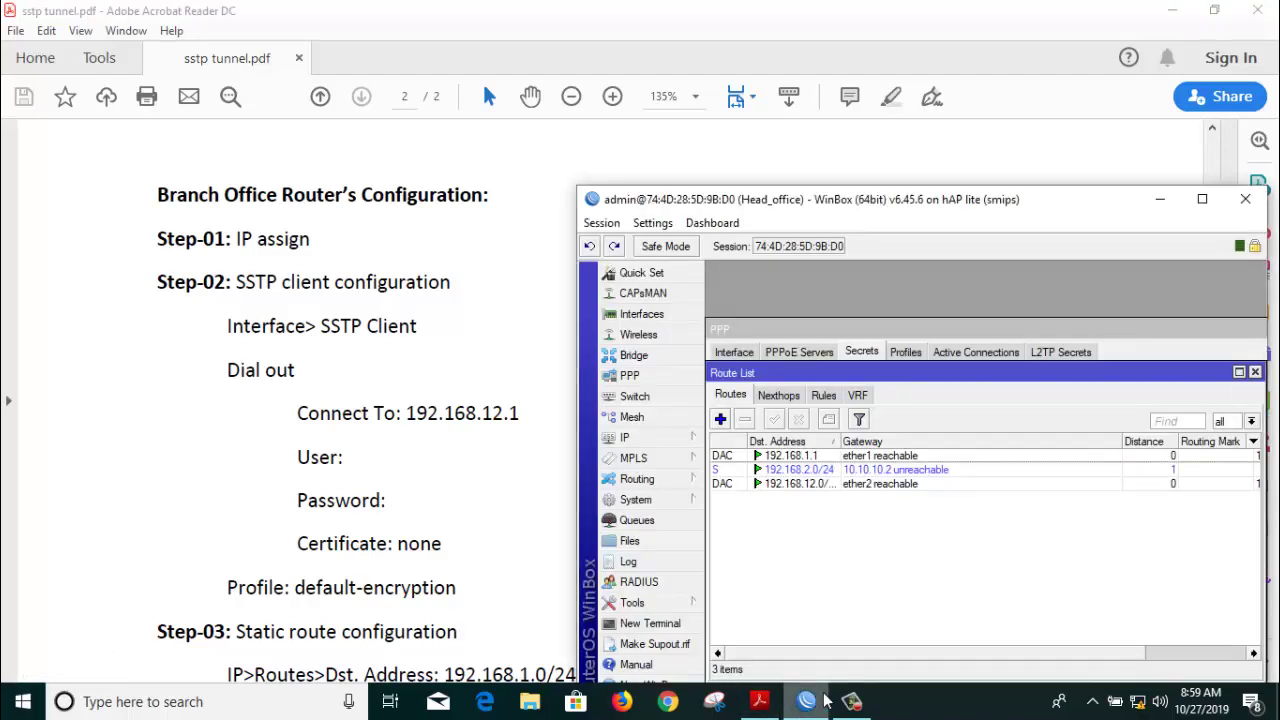
{"action": "left_click", "coordinate": [1160, 199]}
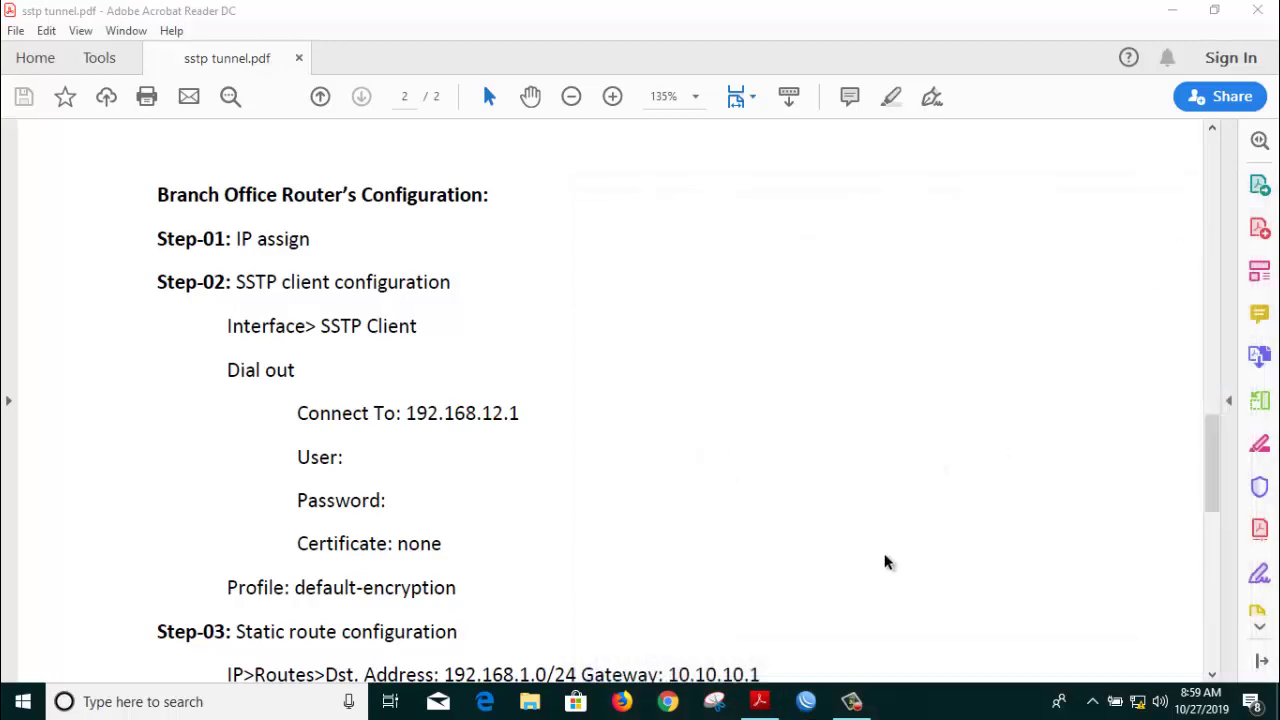
{"action": "left_click", "coordinate": [818, 700]}
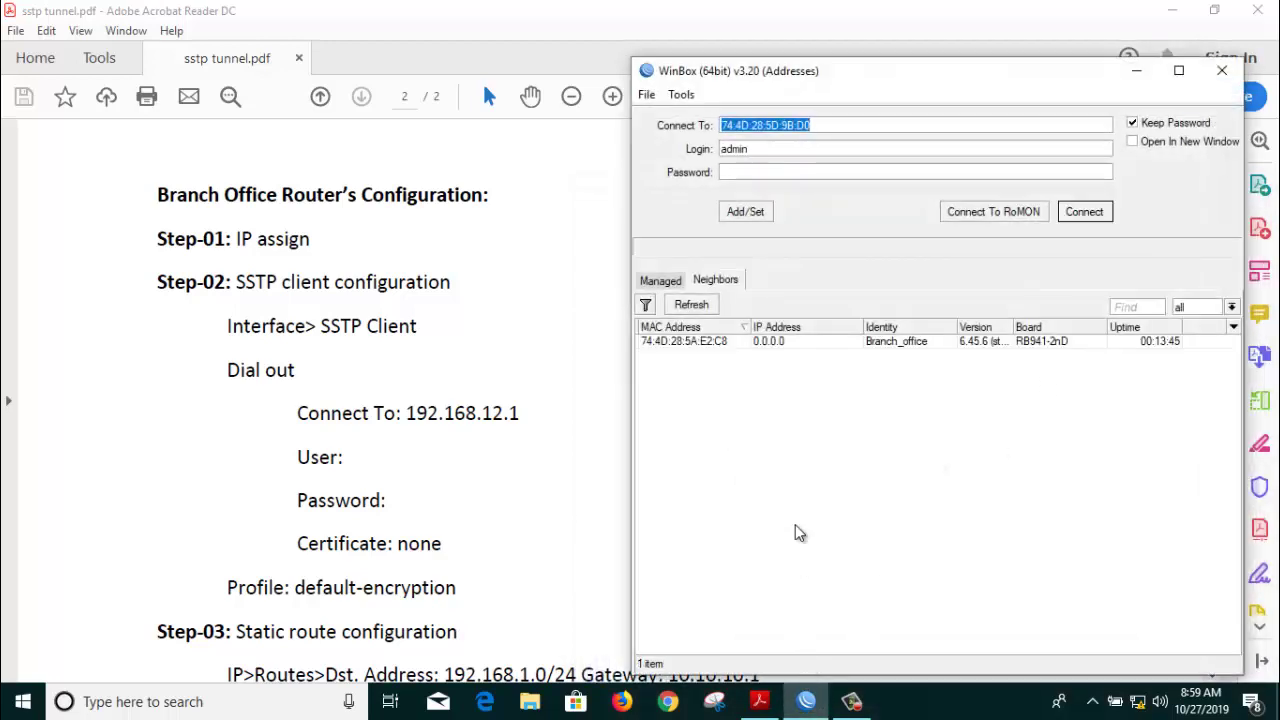
Step: Connect to the Branch_office neighbour (hAP lite, v6.45.6) and show its IP menu
{"action": "left_click", "coordinate": [665, 341]}
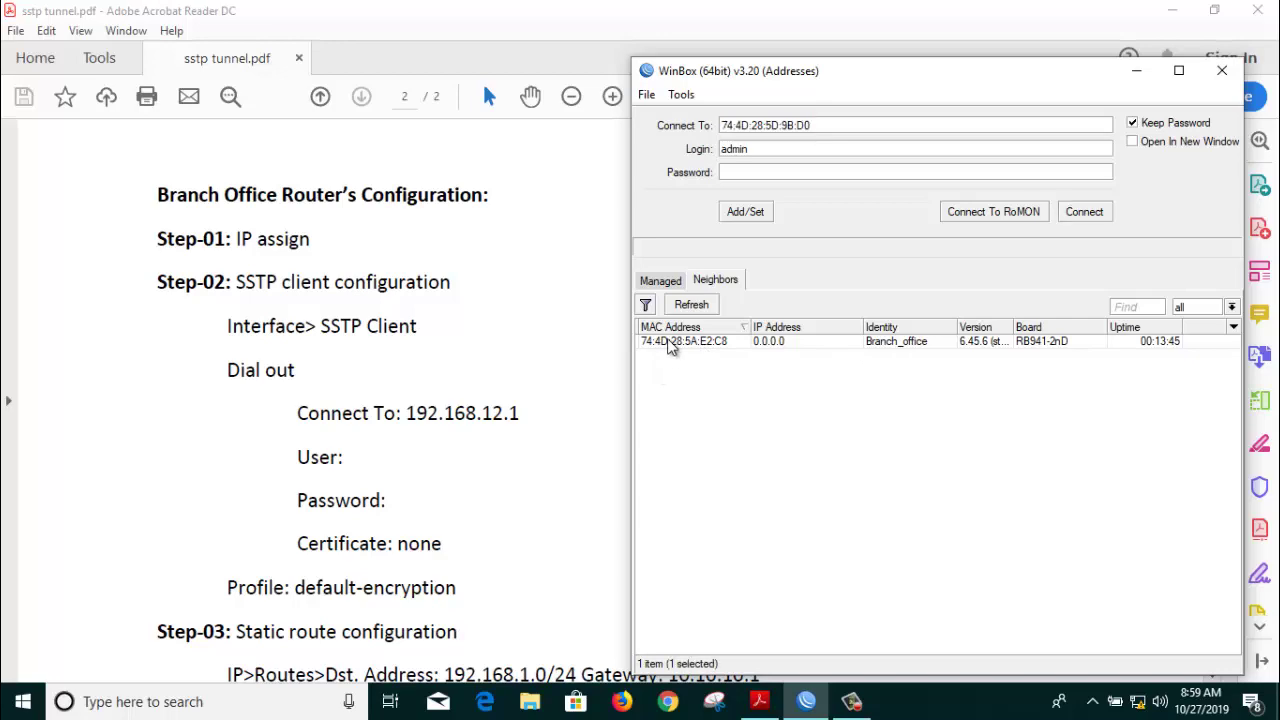
{"action": "left_click", "coordinate": [1084, 211]}
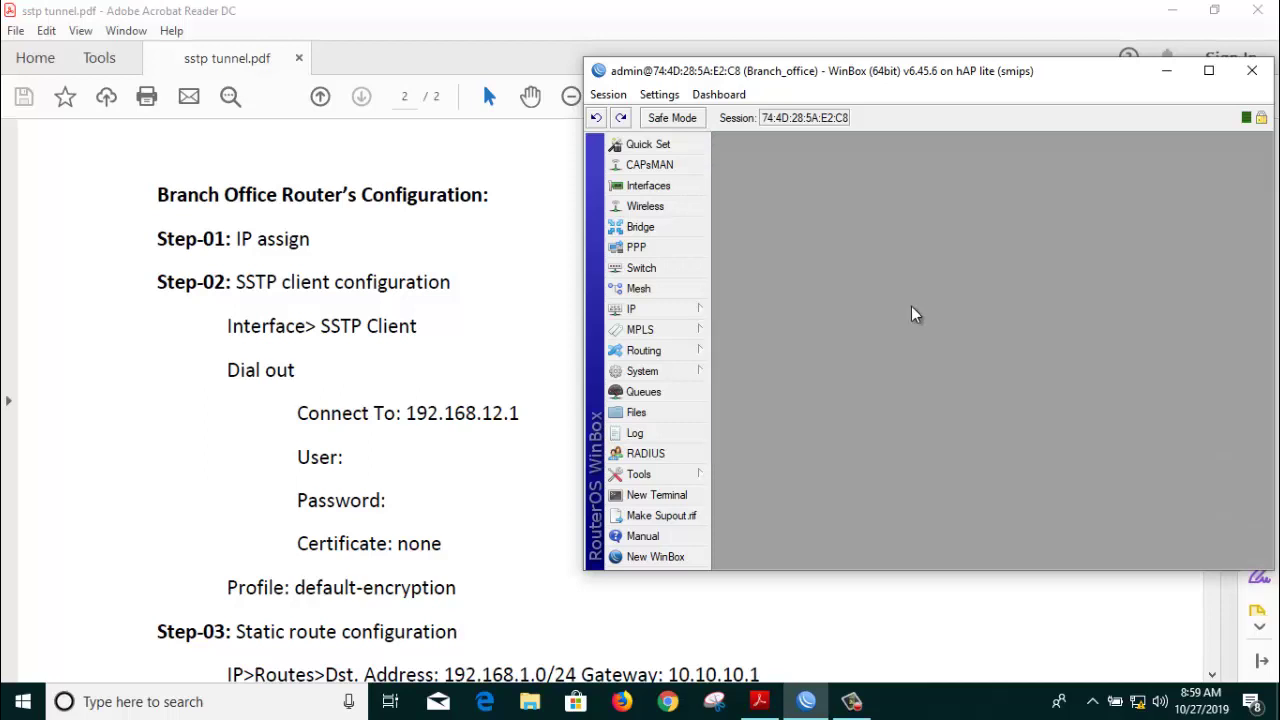
{"action": "left_click", "coordinate": [658, 308]}
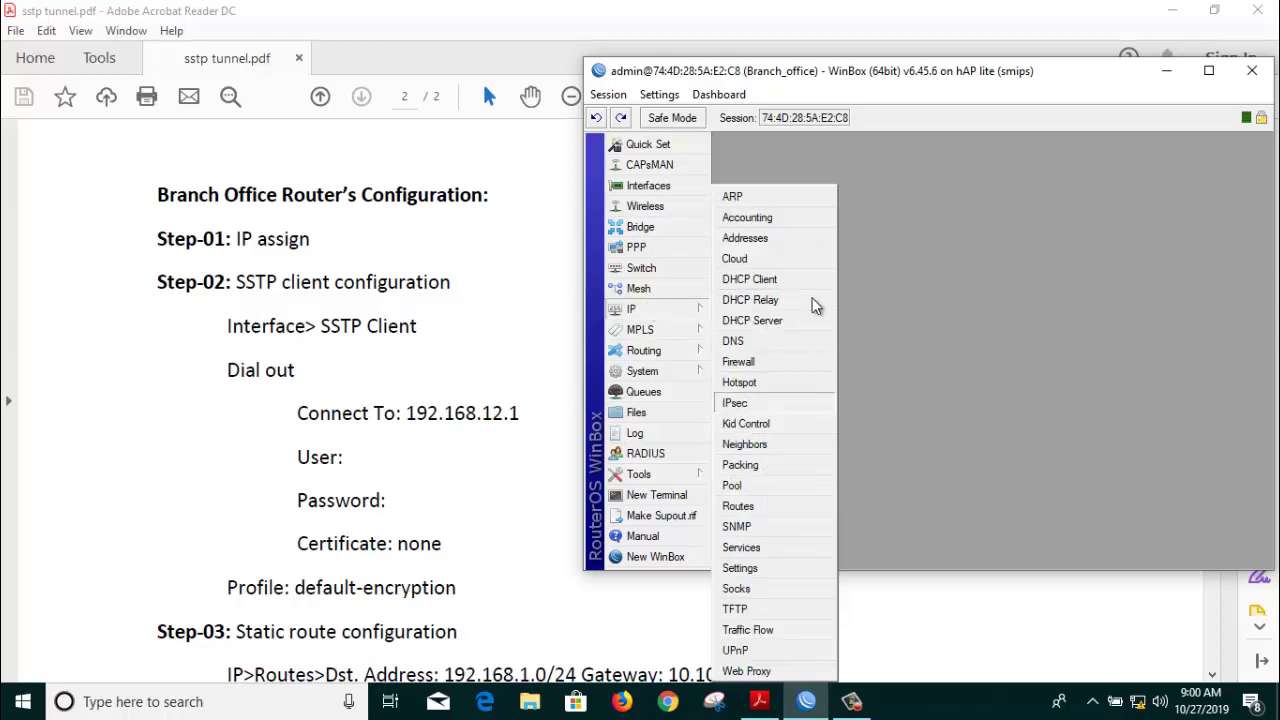
Step: Add 192.168.12.2/24 on interface ether2 to the Branch_office router's address list
{"action": "left_click", "coordinate": [776, 241]}
{"action": "left_click", "coordinate": [851, 237]}
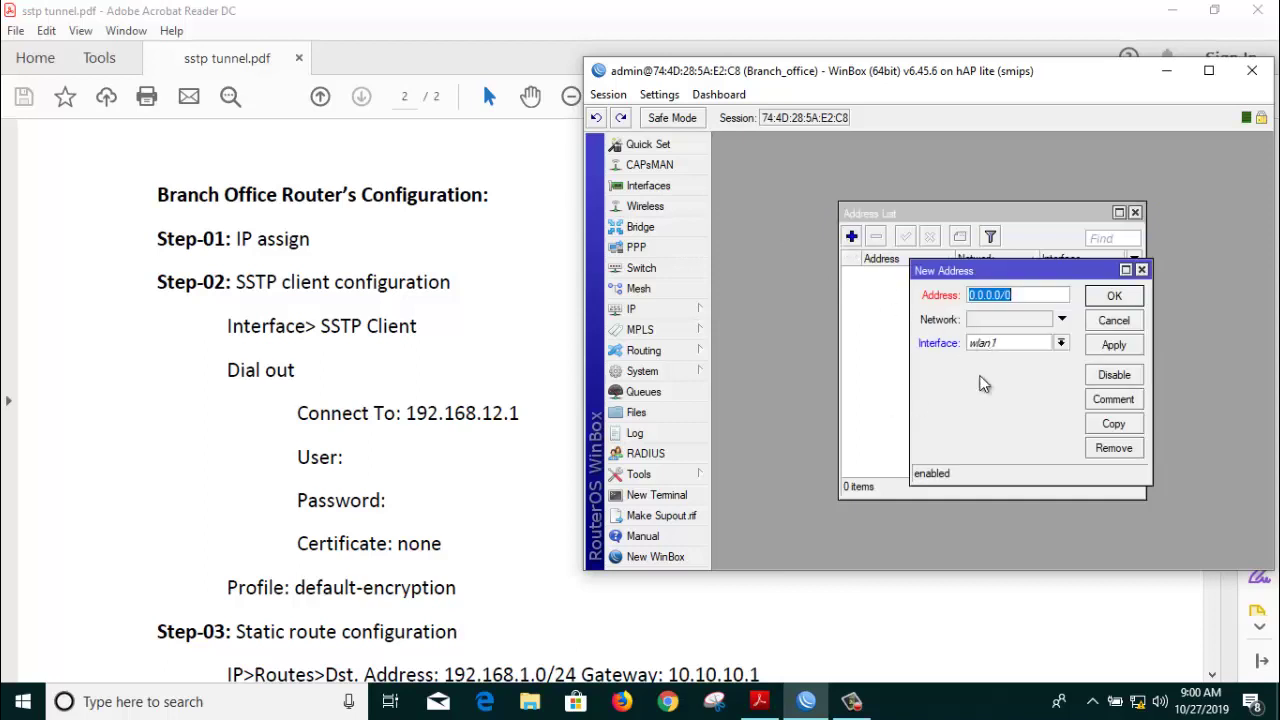
{"action": "left_click", "coordinate": [500, 440]}
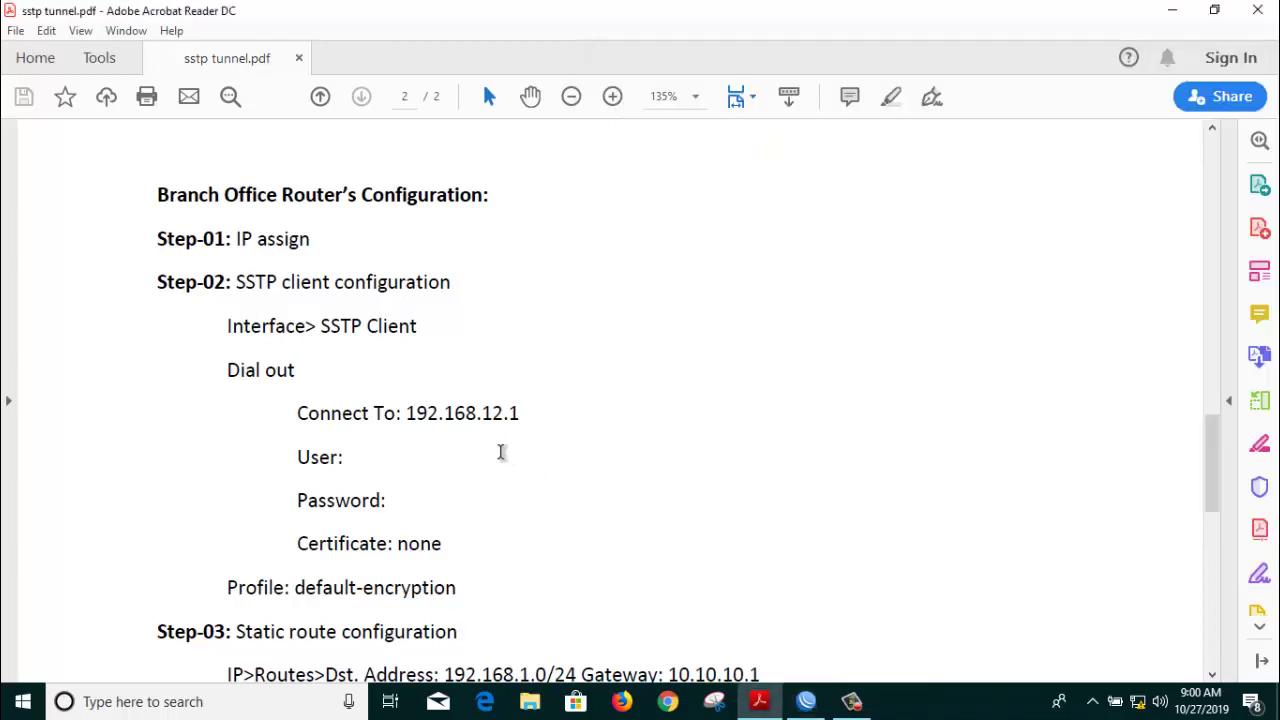
{"action": "scroll", "coordinate": [513, 467], "scroll_direction": "up", "scroll_amount": 10}
{"action": "scroll", "coordinate": [518, 471], "scroll_direction": "up", "scroll_amount": 8}
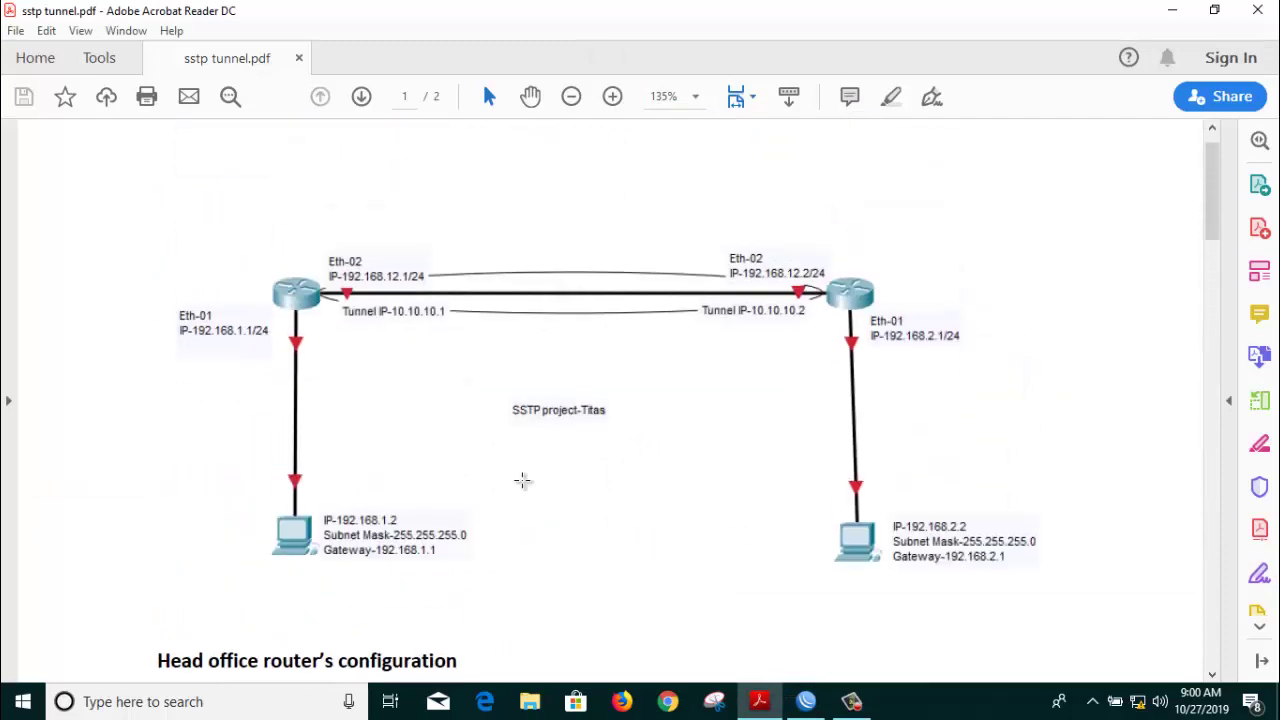
{"action": "left_click", "coordinate": [822, 706]}
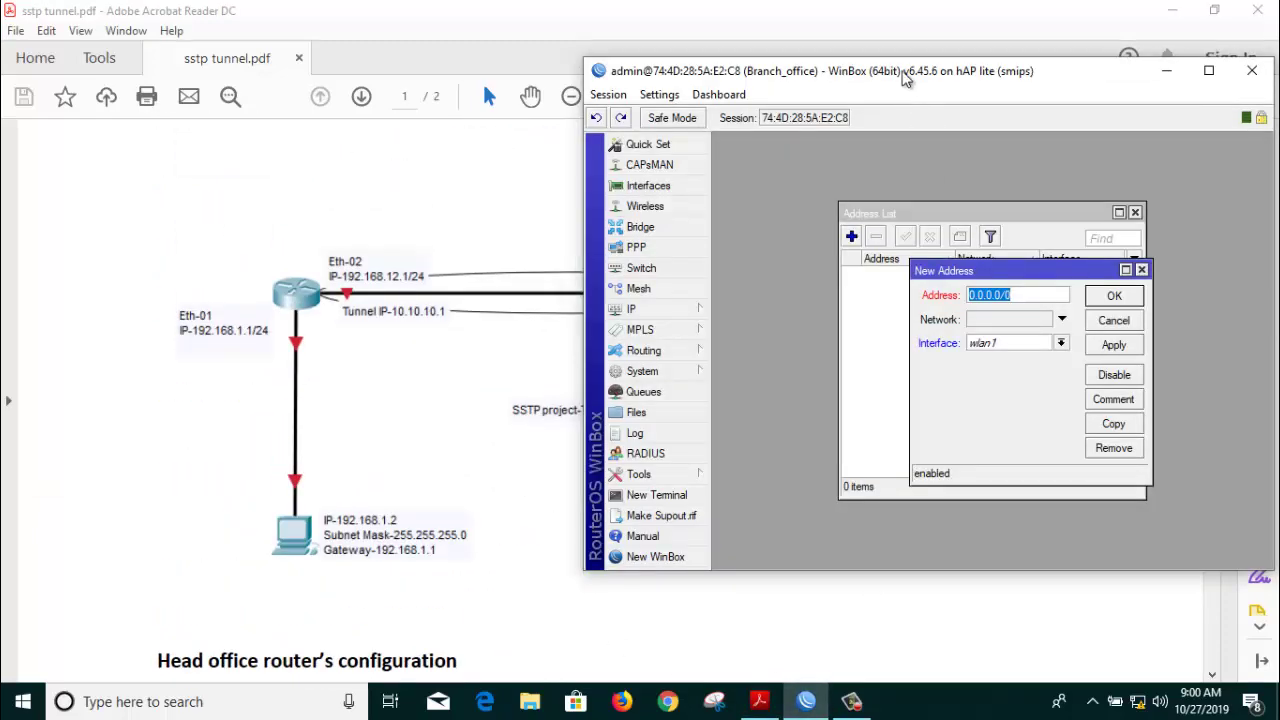
{"action": "left_click_drag", "start_coordinate": [898, 55], "coordinate": [335, 132]}
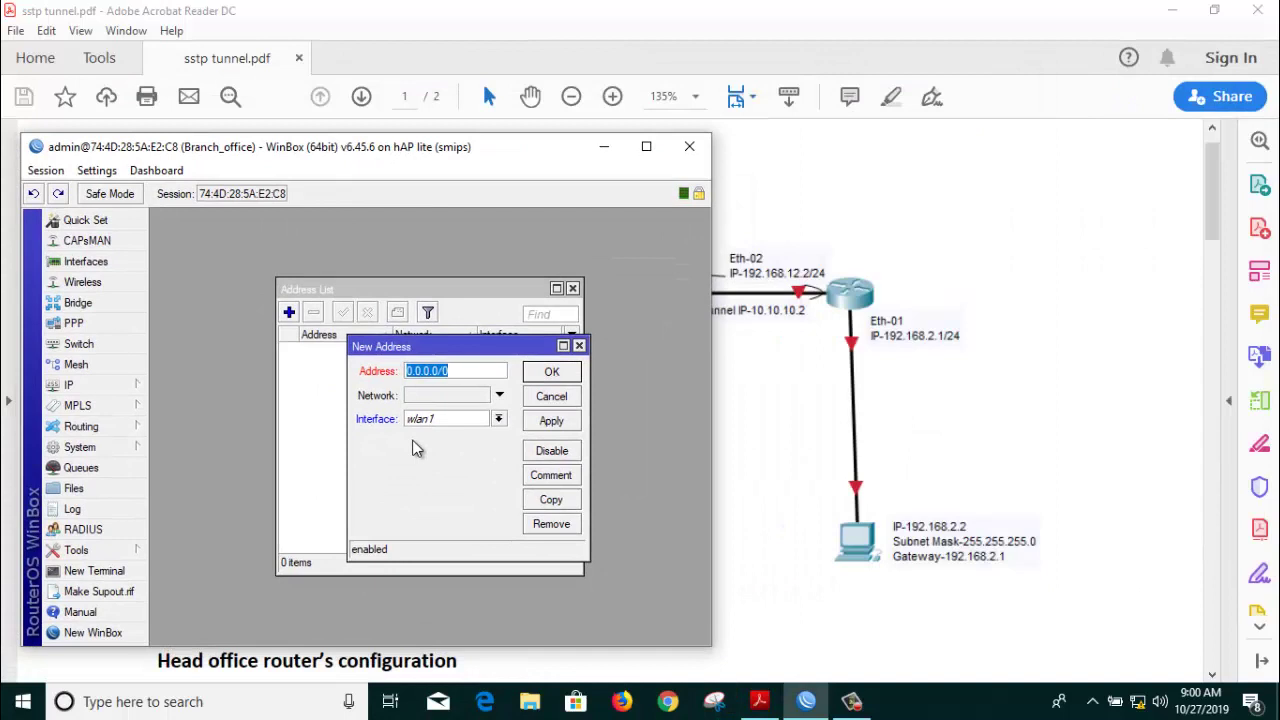
{"action": "type", "text": "192.168.12.2/24"}
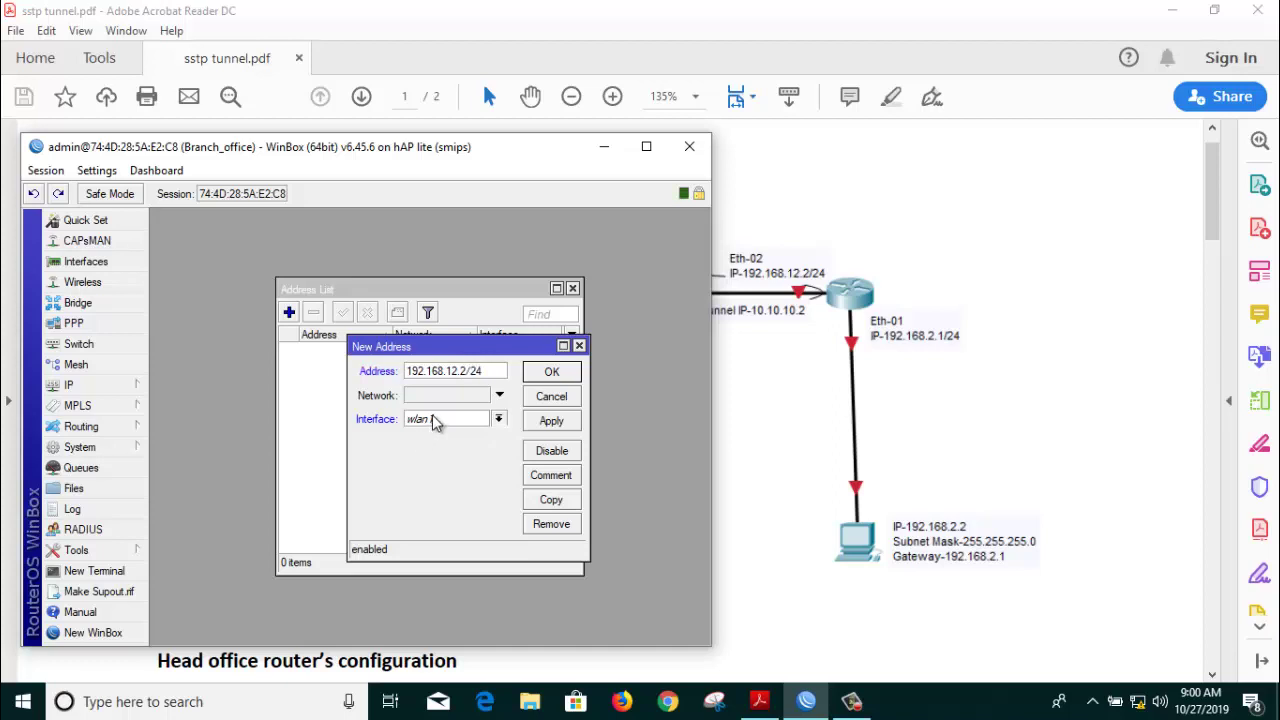
{"action": "left_click", "coordinate": [432, 417]}
{"action": "left_click", "coordinate": [470, 446]}
{"action": "left_click", "coordinate": [553, 421]}
{"action": "left_click", "coordinate": [552, 372]}
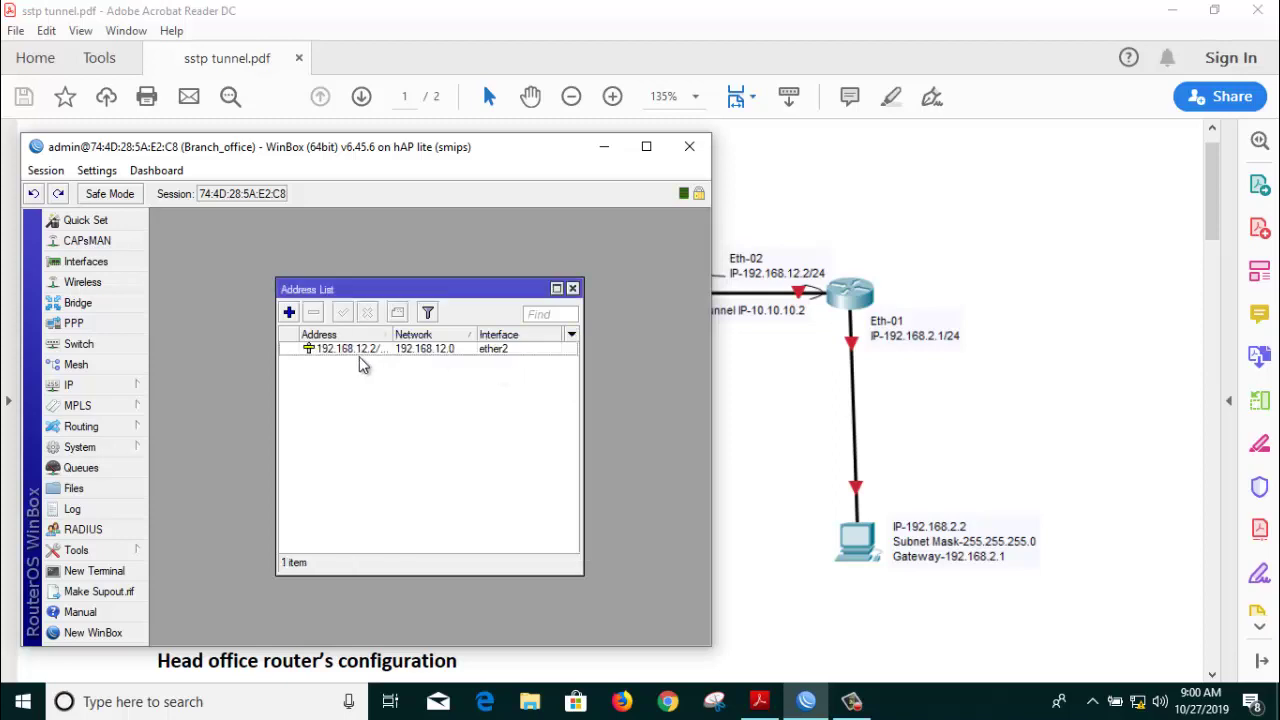
Step: Add the LAN address 192.168.2.1/24 on interface ether1
{"action": "left_click", "coordinate": [289, 312]}
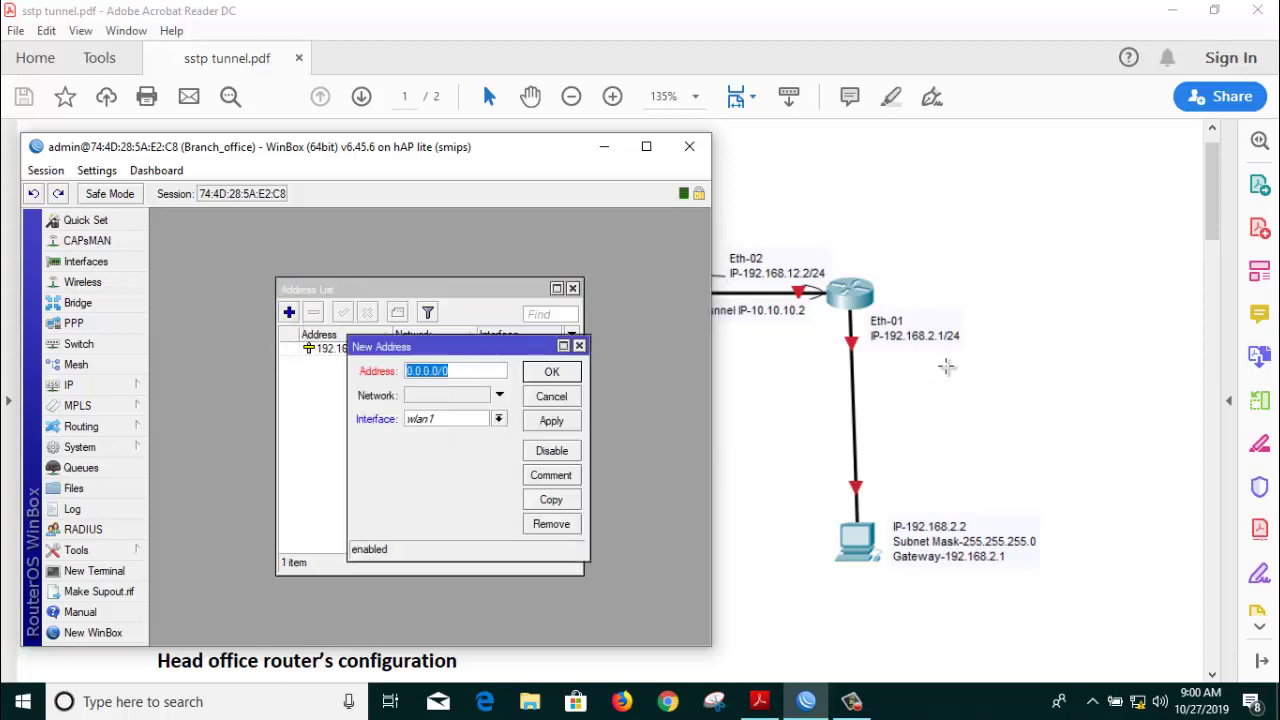
{"action": "type", "text": "192.168.2.1"}
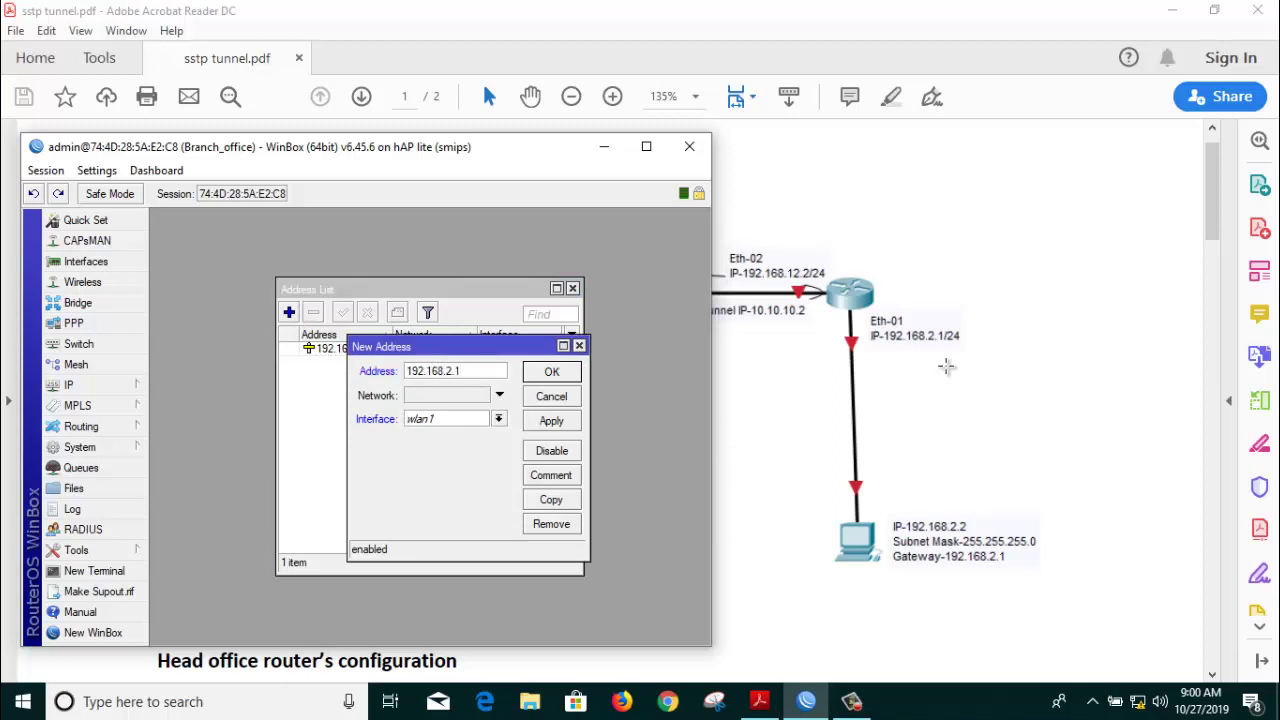
{"action": "type", "text": "/24"}
{"action": "left_click", "coordinate": [425, 419]}
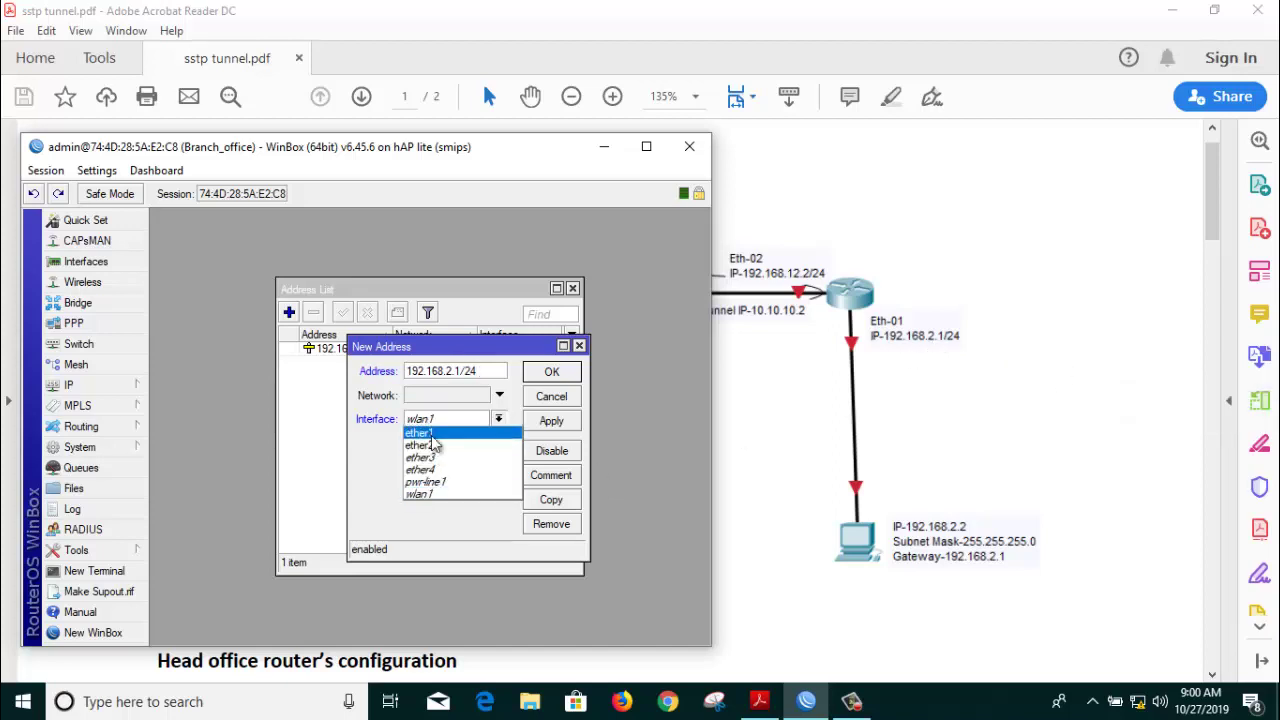
{"action": "left_click", "coordinate": [430, 435]}
{"action": "left_click_drag", "start_coordinate": [455, 358], "coordinate": [447, 441]}
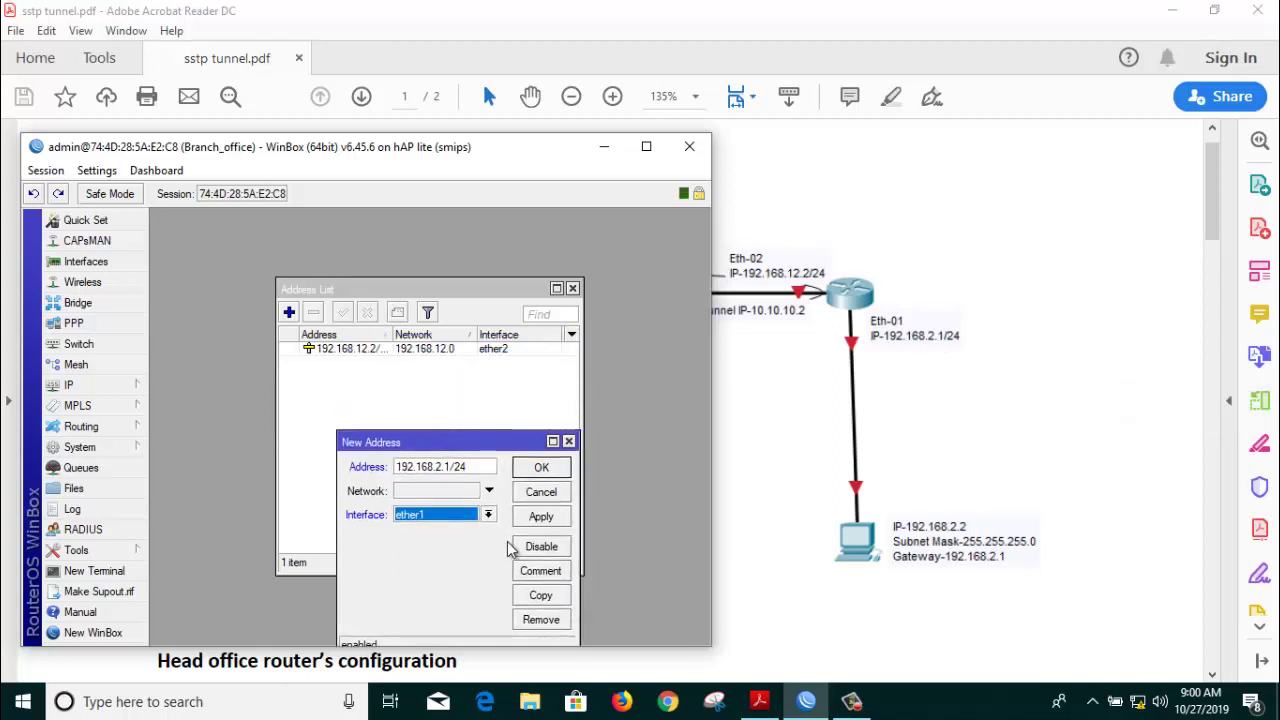
{"action": "left_click", "coordinate": [533, 520]}
{"action": "left_click", "coordinate": [545, 470]}
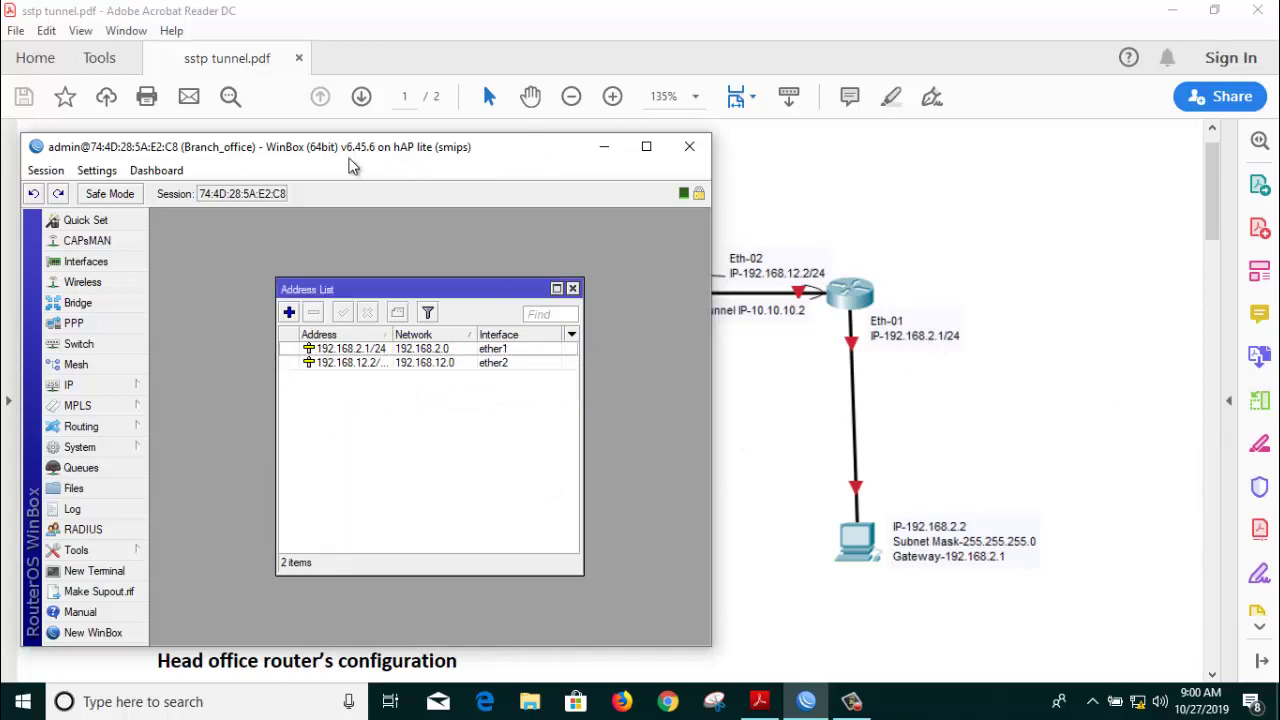
Step: Move WinBox aside and scroll the PDF guide to Step-02 SSTP client configuration
{"action": "left_click_drag", "start_coordinate": [350, 155], "coordinate": [818, 142]}
{"action": "left_click", "coordinate": [266, 446]}
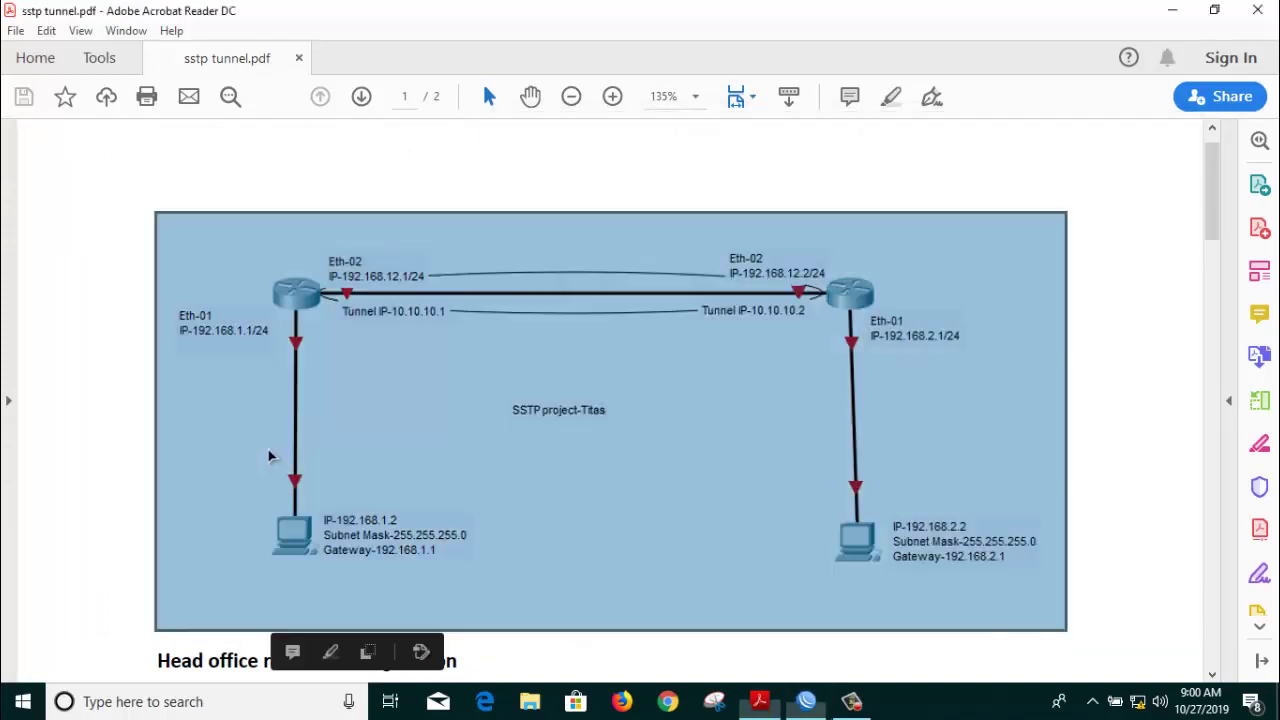
{"action": "scroll", "coordinate": [213, 493], "scroll_direction": "down", "scroll_amount": 4}
{"action": "left_click", "coordinate": [212, 497]}
{"action": "scroll", "coordinate": [213, 495], "scroll_direction": "down", "scroll_amount": 20}
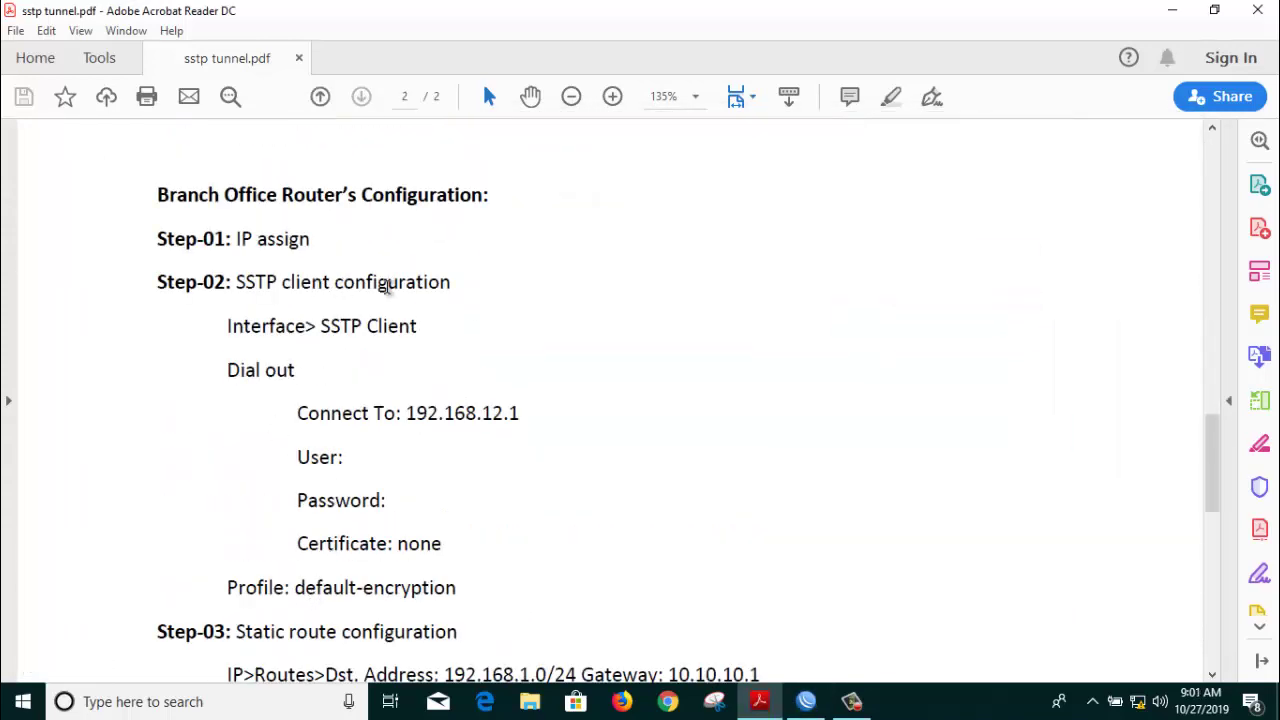
Step: Start a new SSTP Client interface (sstp-out1) from the Interfaces list
{"action": "left_click", "coordinate": [806, 701]}
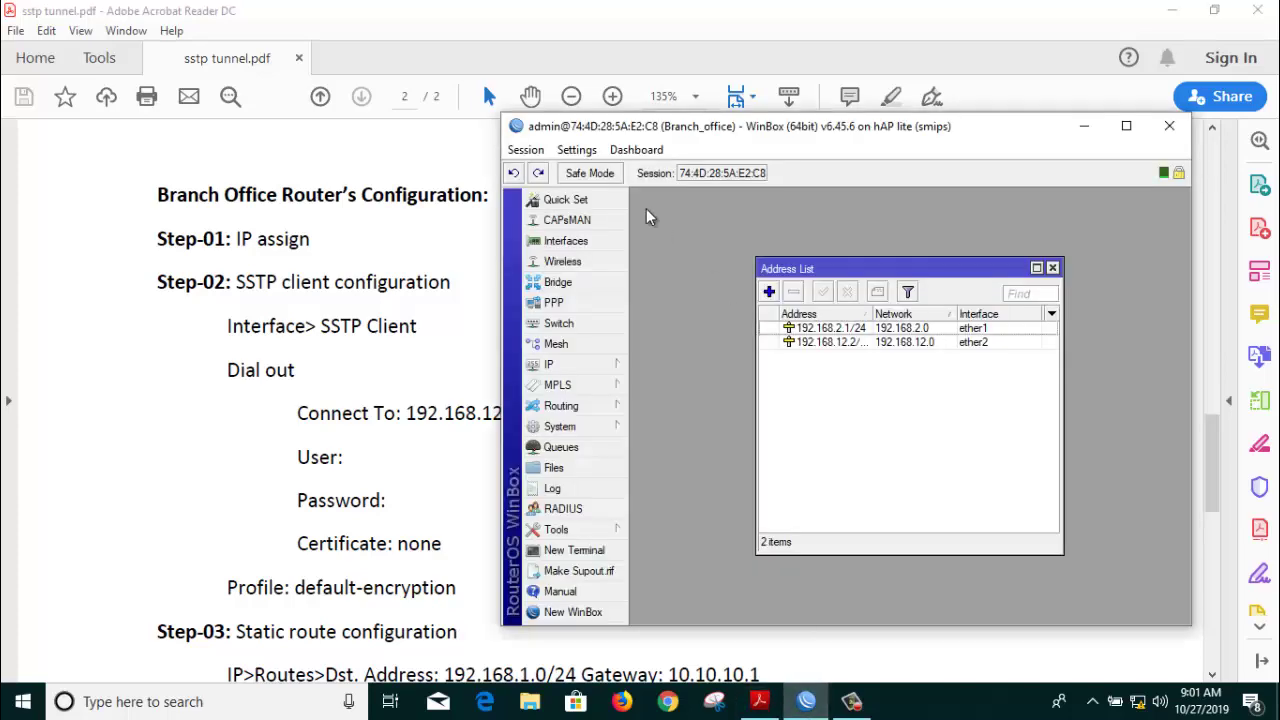
{"action": "left_click_drag", "start_coordinate": [668, 138], "coordinate": [768, 129]}
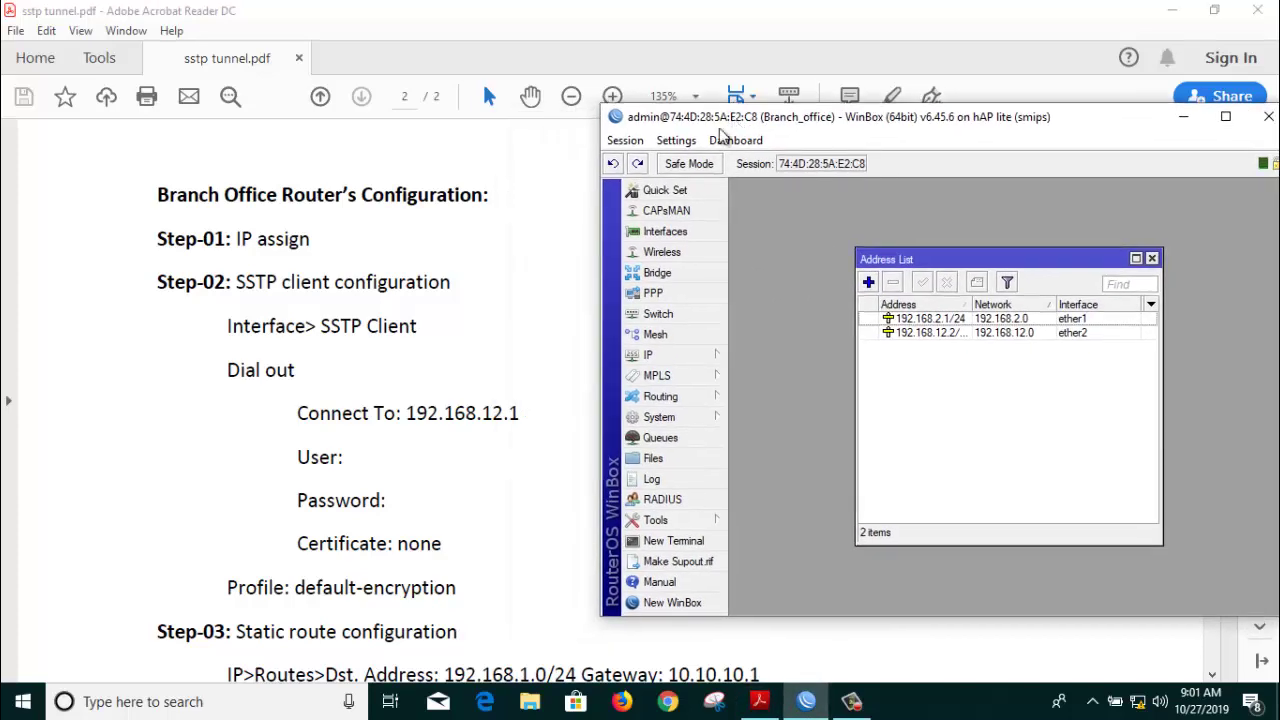
{"action": "left_click", "coordinate": [667, 237]}
{"action": "left_click", "coordinate": [746, 300]}
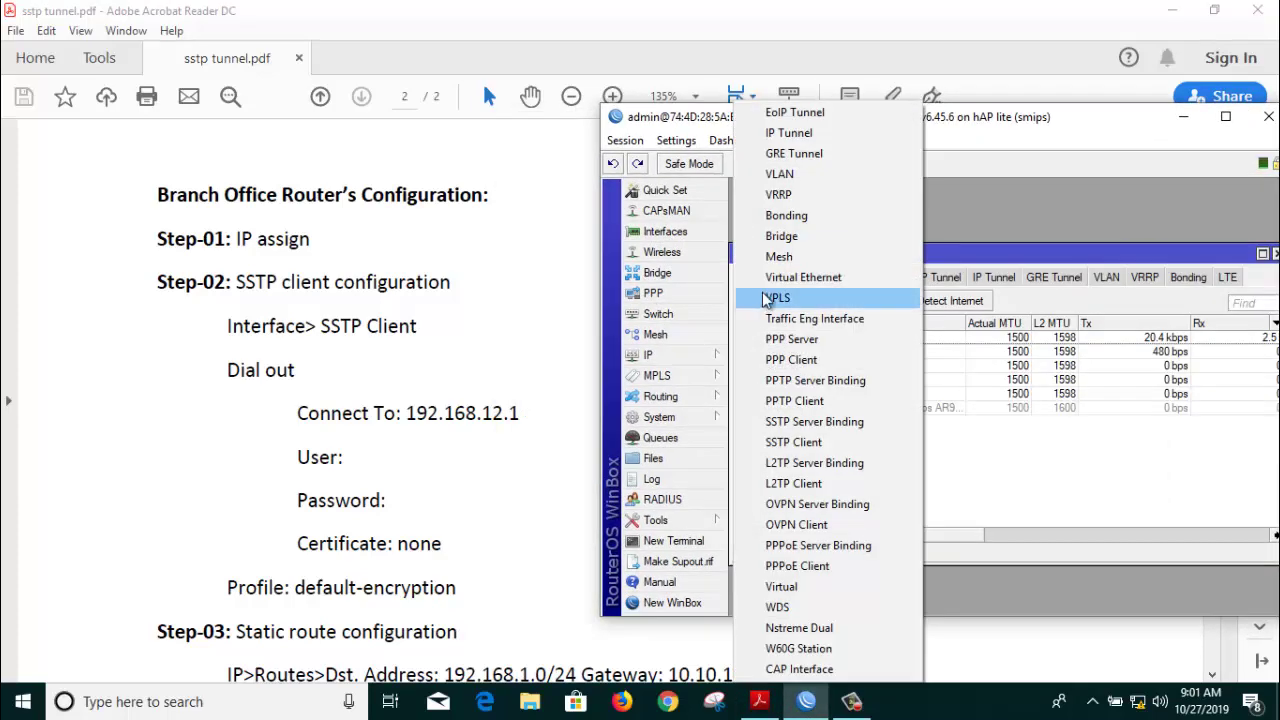
{"action": "left_click", "coordinate": [805, 441]}
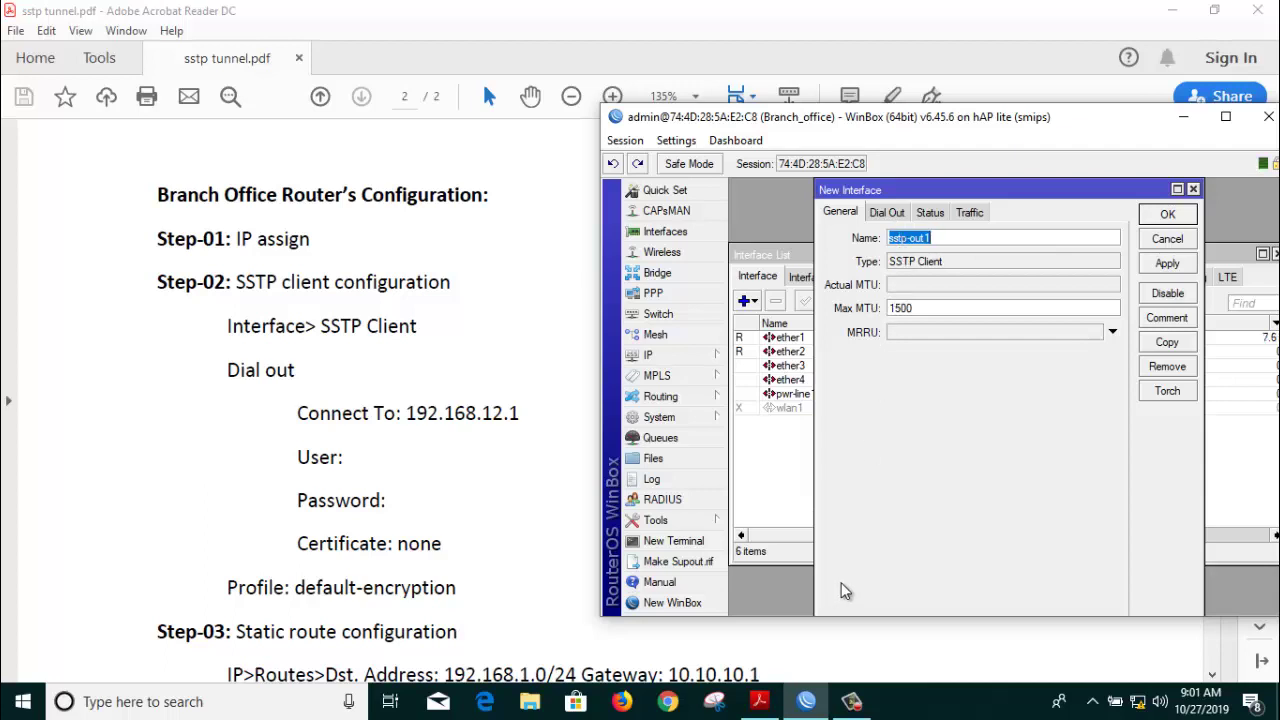
Step: Review the guide's SSTP client settings, then return to the new interface dialog
{"action": "left_click", "coordinate": [759, 701]}
{"action": "scroll", "coordinate": [602, 544], "scroll_direction": "up", "scroll_amount": 15}
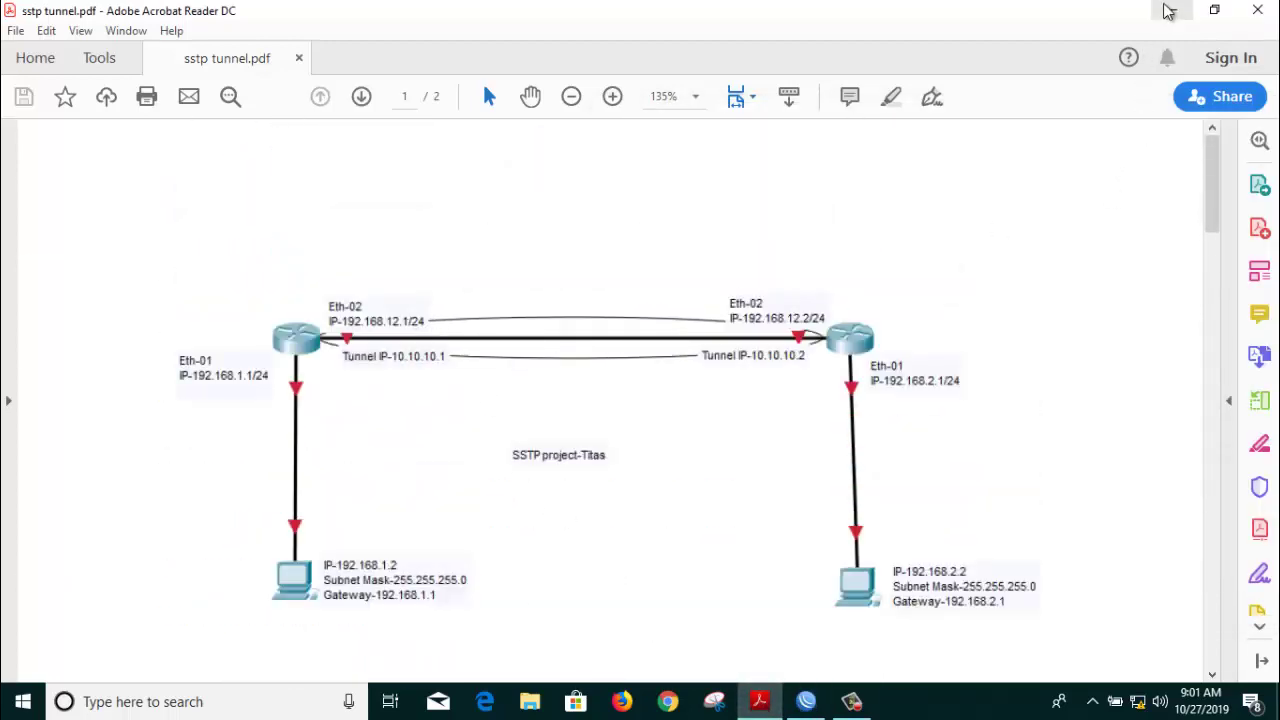
{"action": "scroll", "coordinate": [905, 515], "scroll_direction": "down", "scroll_amount": 10}
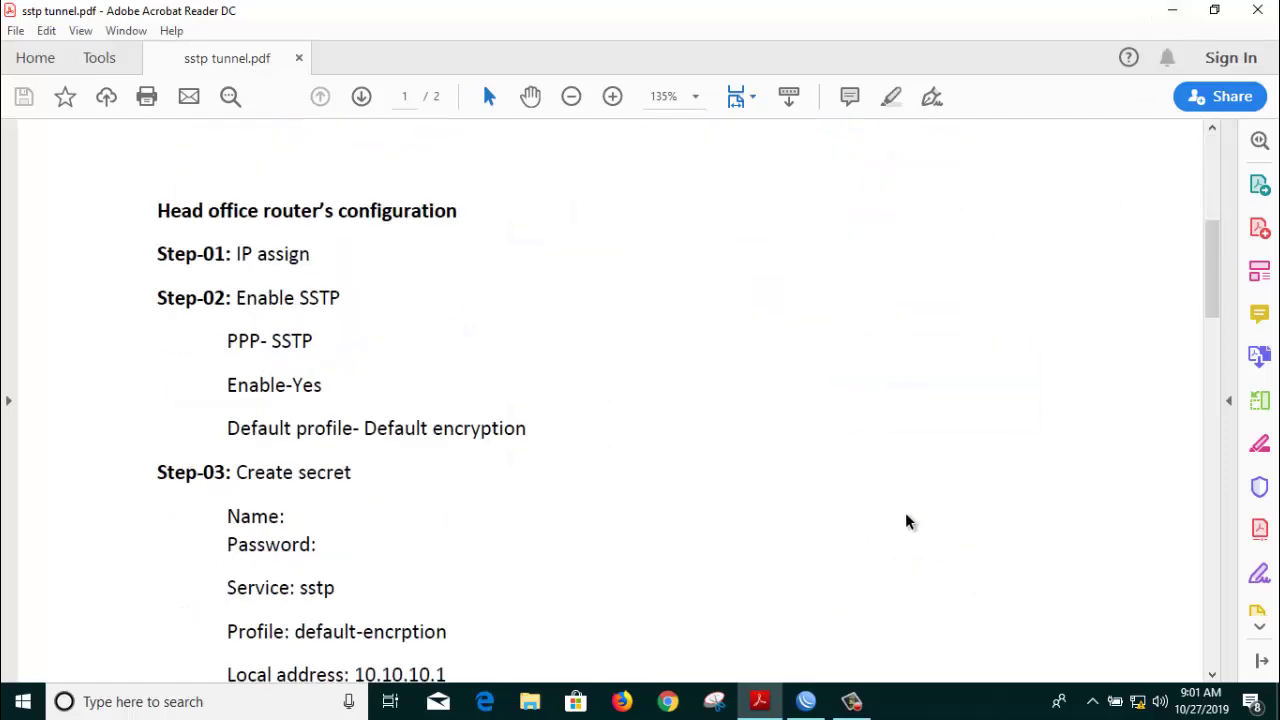
{"action": "scroll", "coordinate": [828, 574], "scroll_direction": "down", "scroll_amount": 10}
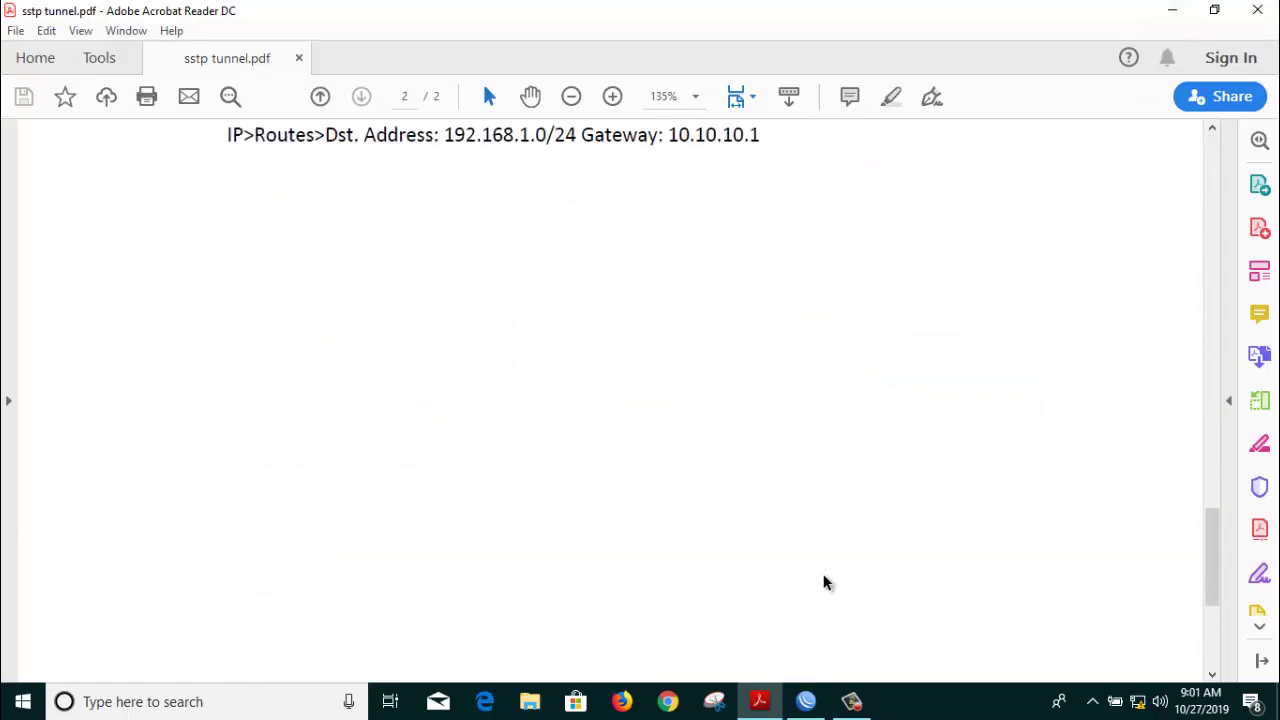
{"action": "scroll", "coordinate": [826, 582], "scroll_direction": "up", "scroll_amount": 5}
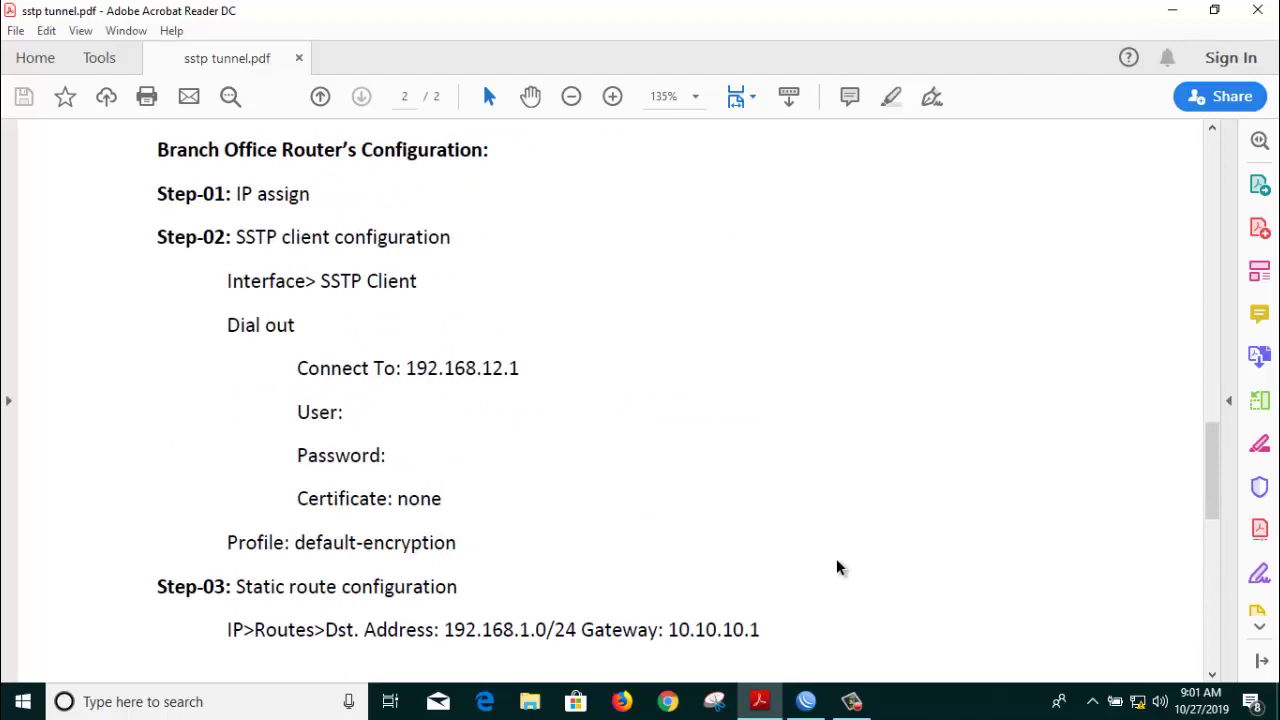
{"action": "left_click", "coordinate": [807, 701]}
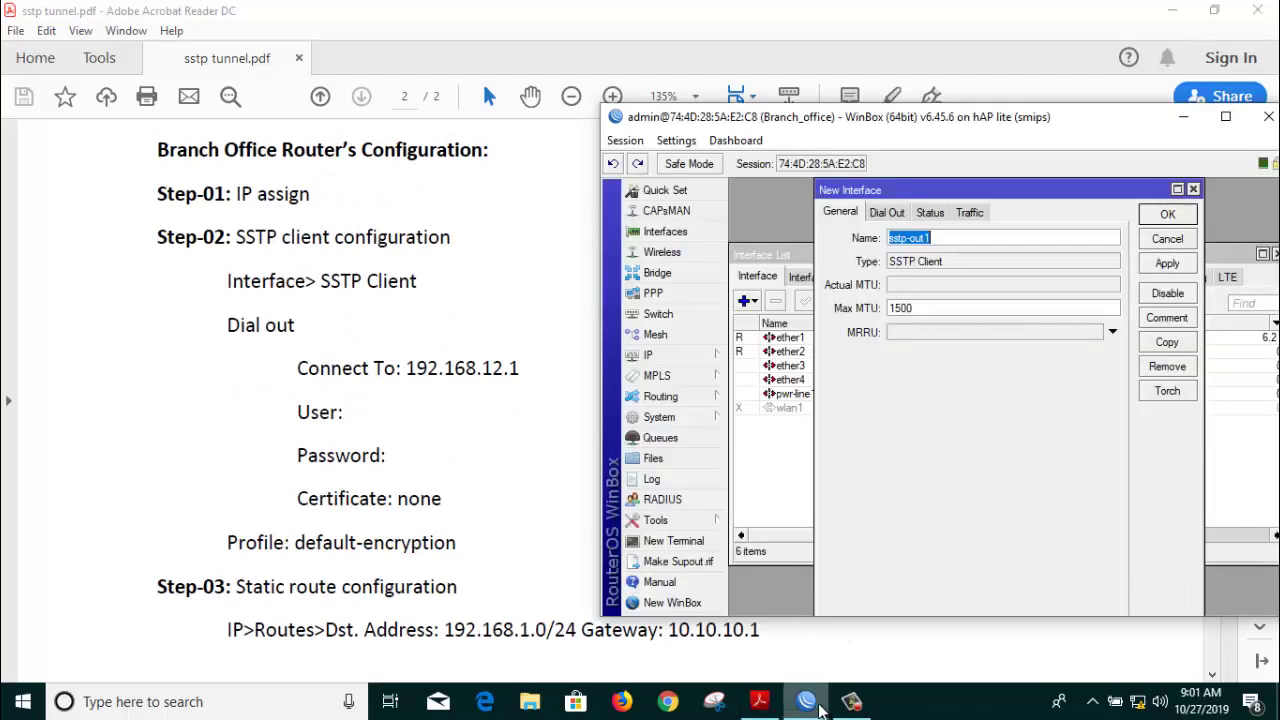
Step: Name the SSTP client 192.168.12.1 and enter the dial-out tunnel user name and password
{"action": "type", "text": "192"}
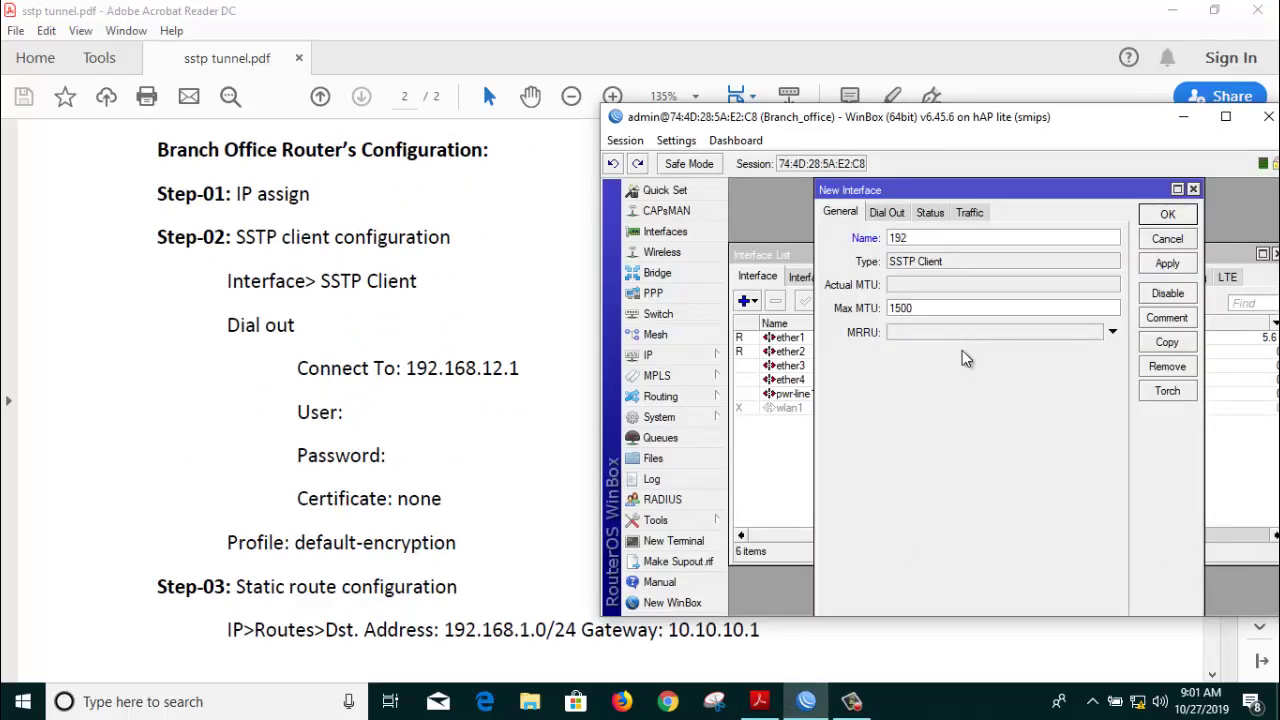
{"action": "type", "text": ".168.12.1"}
{"action": "left_click", "coordinate": [888, 213]}
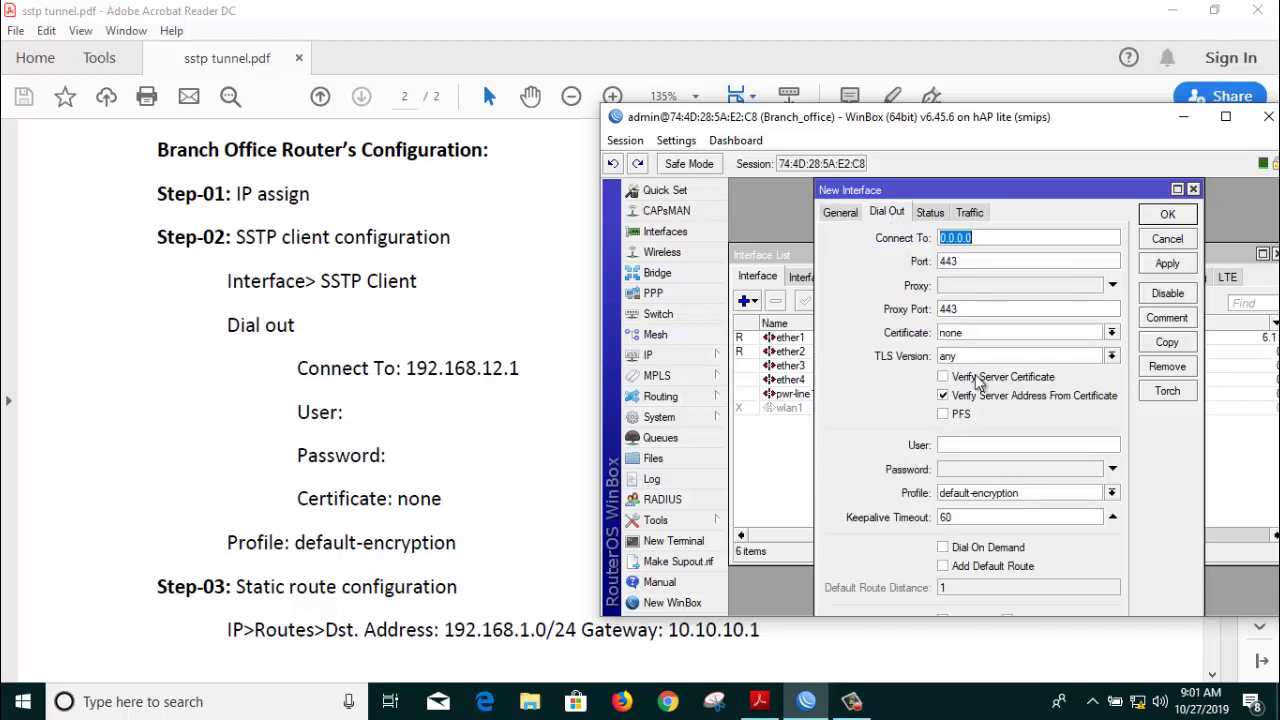
{"action": "left_click", "coordinate": [957, 441]}
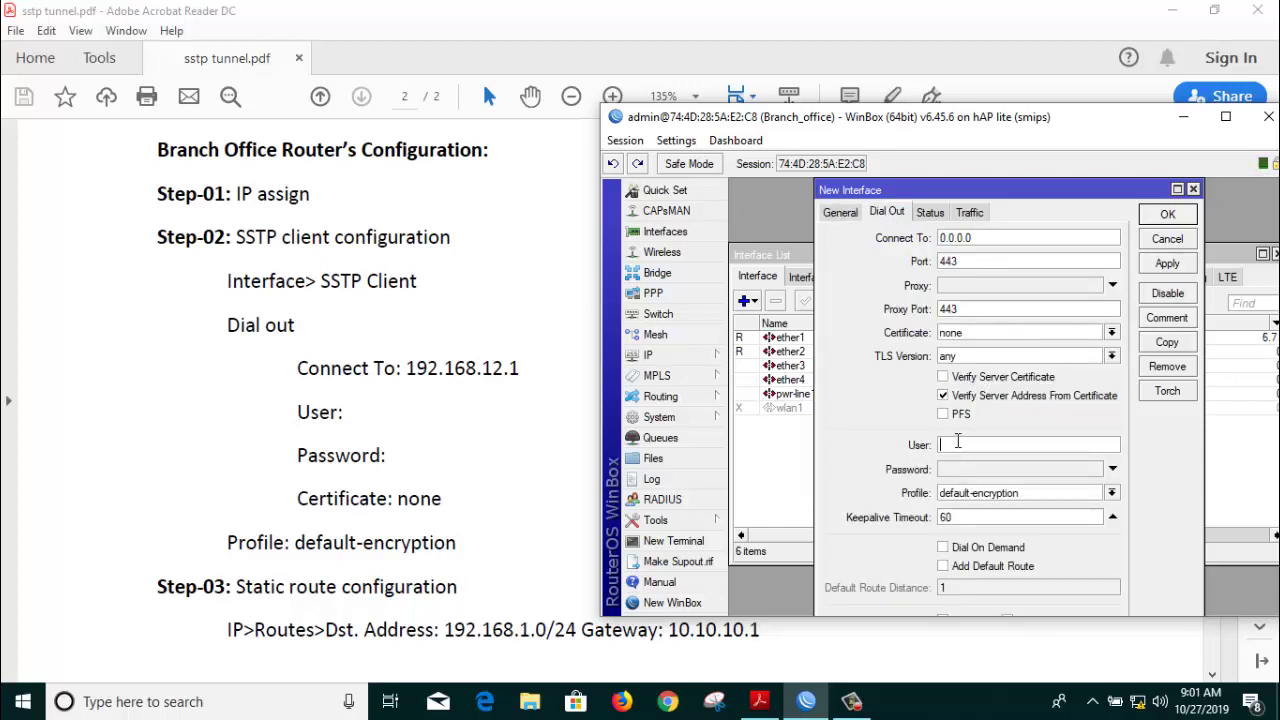
{"action": "type", "text": "titas"}
{"action": "left_click", "coordinate": [977, 467]}
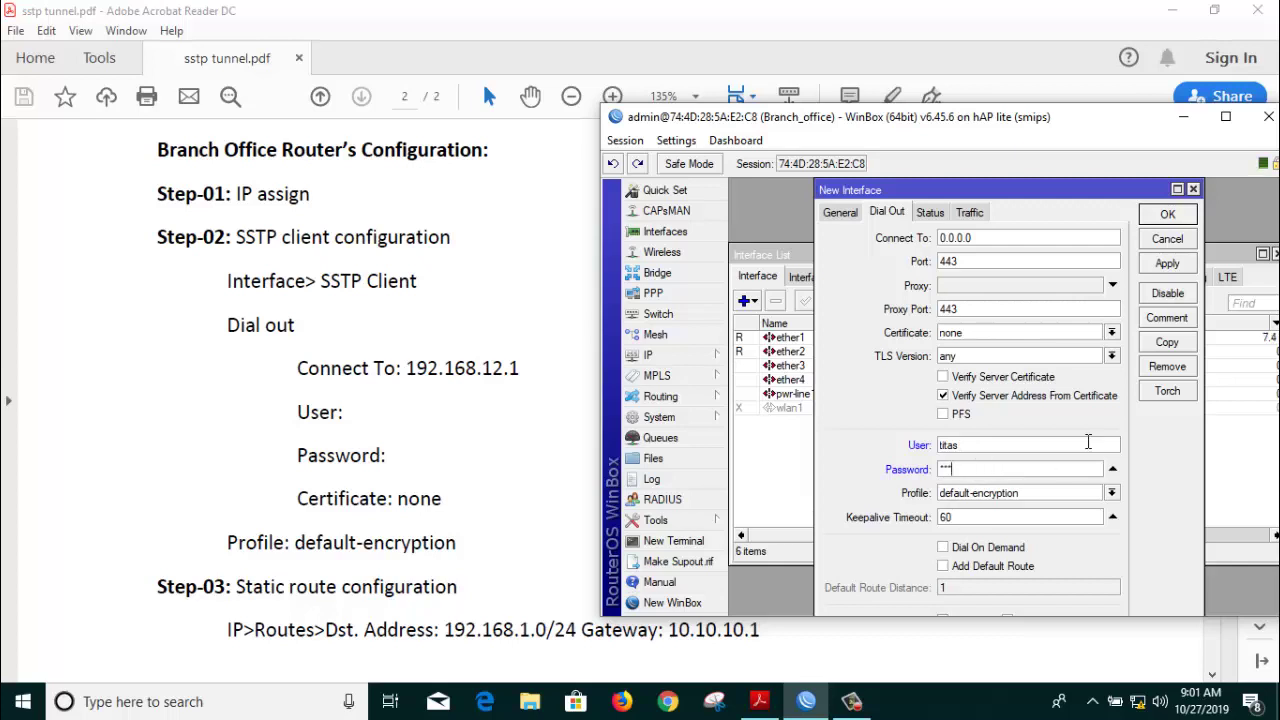
Step: Fix the missing dot in the 192.168.12.1 server address and save the SSTP client
{"action": "left_click", "coordinate": [1168, 262]}
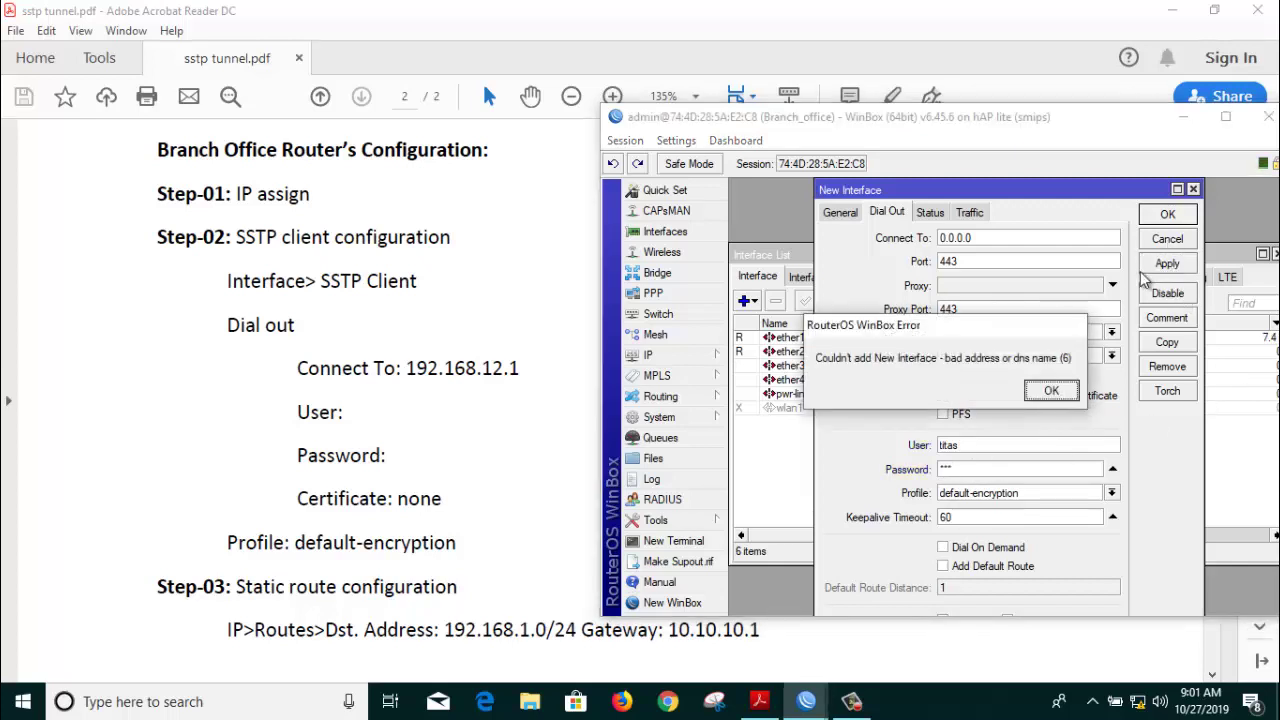
{"action": "left_click", "coordinate": [1050, 392]}
{"action": "left_click_drag", "start_coordinate": [940, 189], "coordinate": [940, 291]}
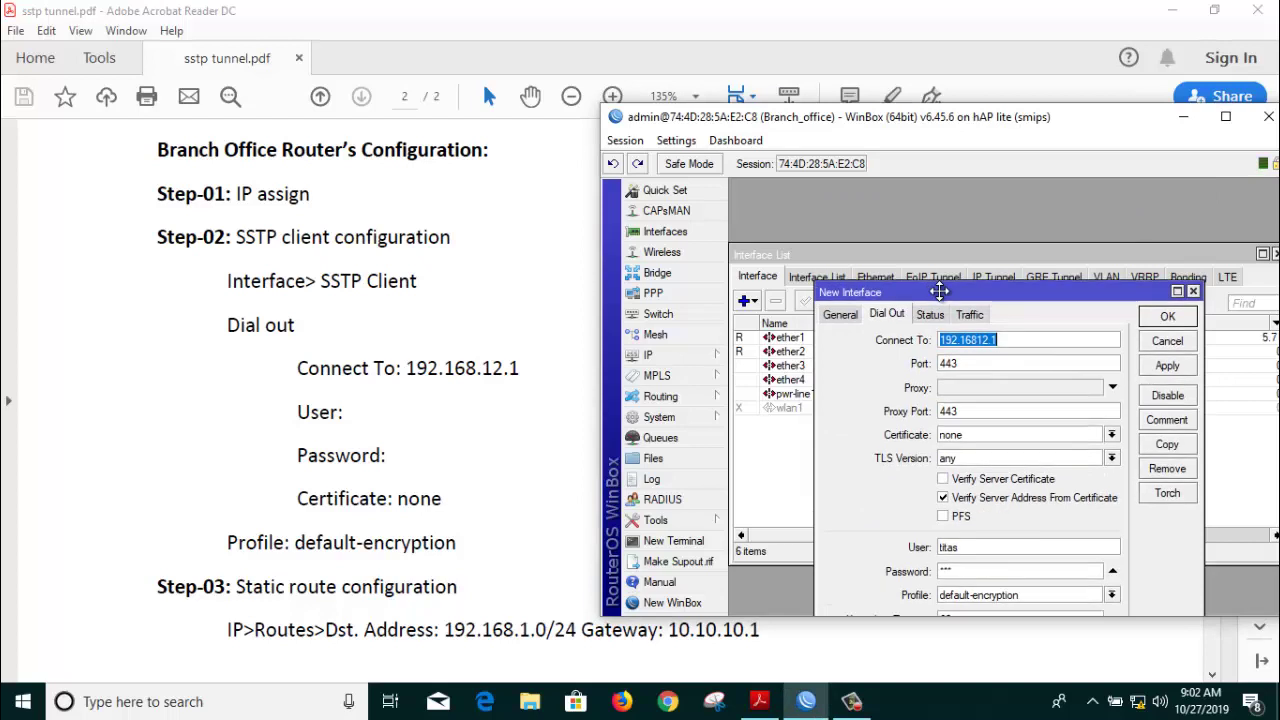
{"action": "left_click", "coordinate": [977, 340]}
{"action": "type", "text": "."}
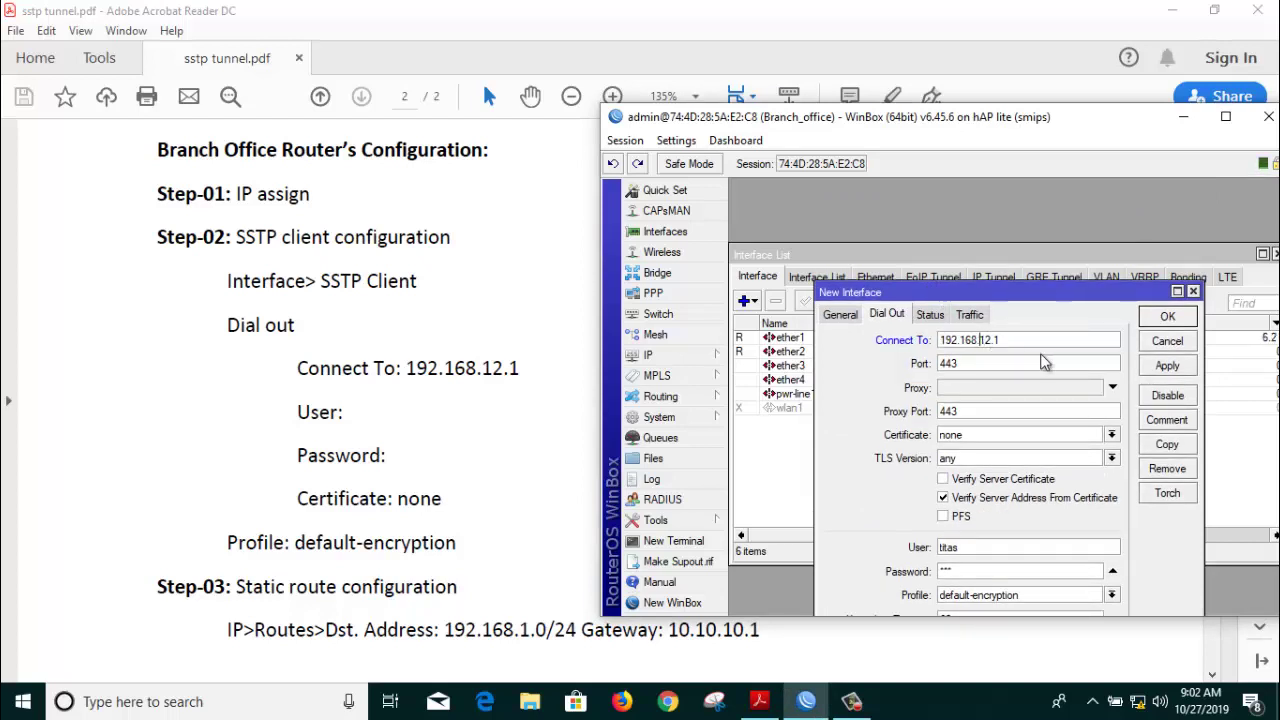
{"action": "left_click", "coordinate": [1167, 367]}
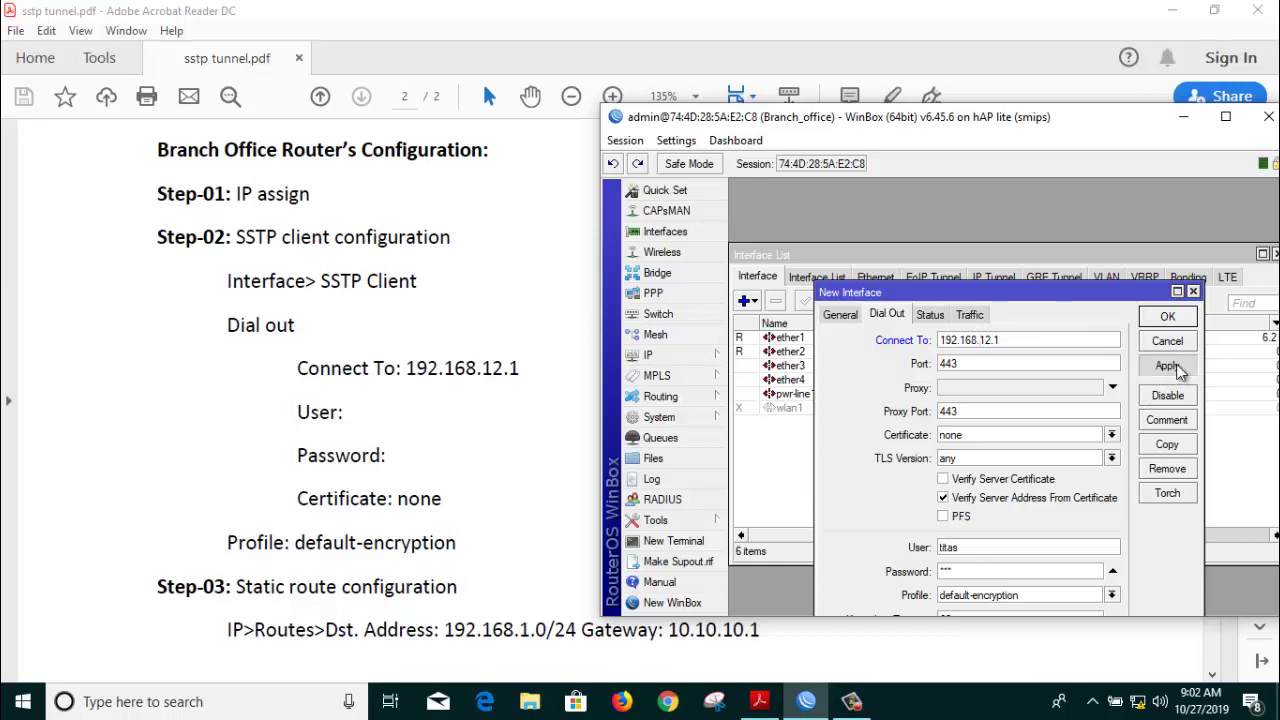
{"action": "left_click", "coordinate": [1167, 317]}
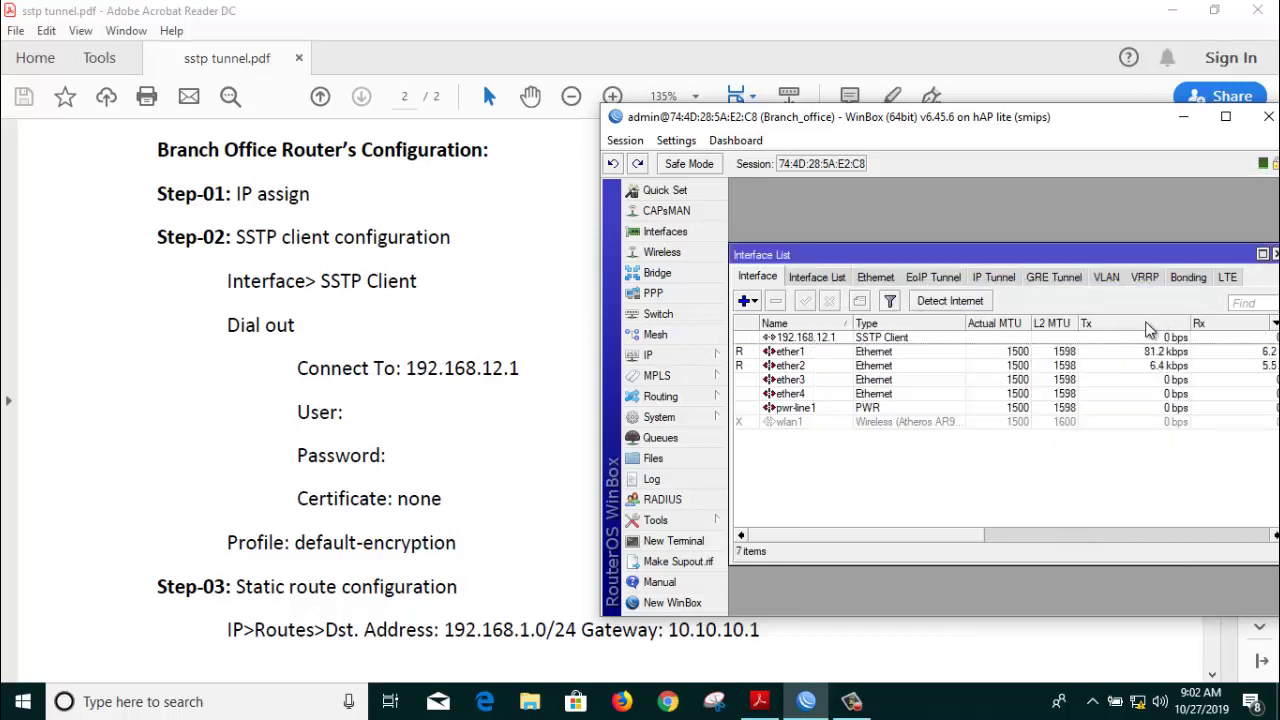
Step: Enter a new route with destination 192.168.1.0/24 and gateway 10.10.10.1
{"action": "left_click", "coordinate": [686, 356]}
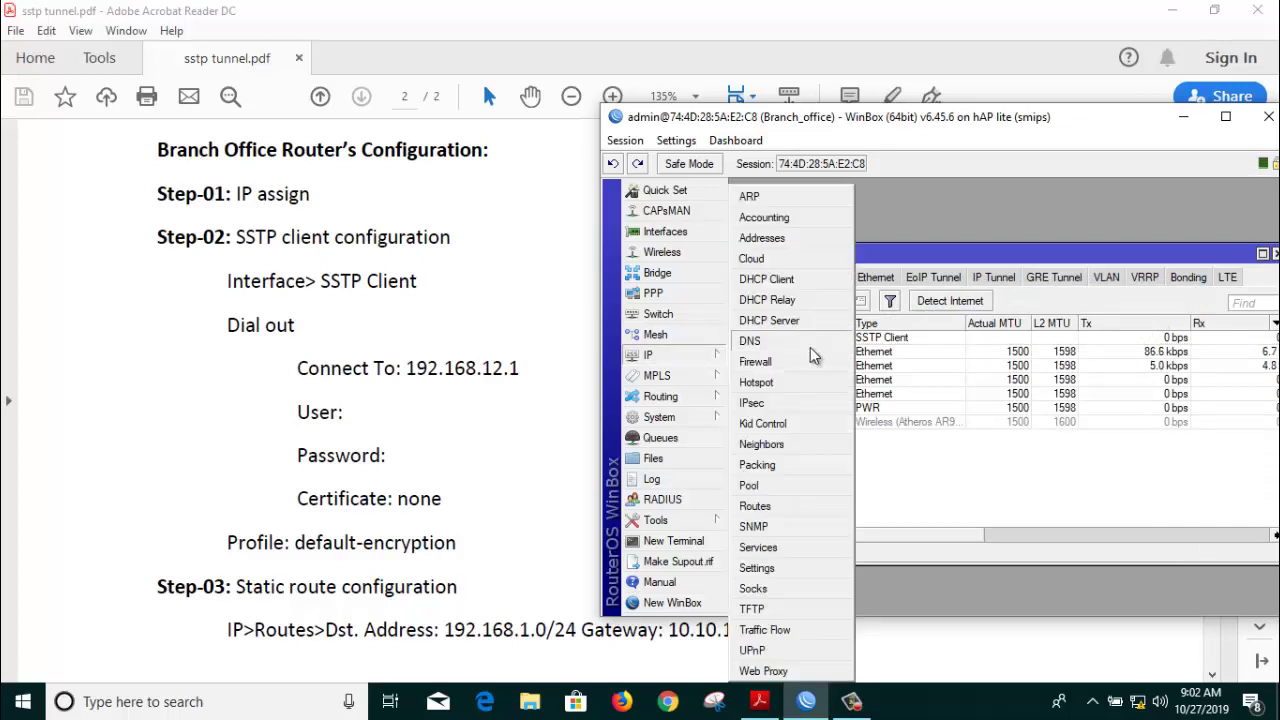
{"action": "left_click", "coordinate": [785, 505]}
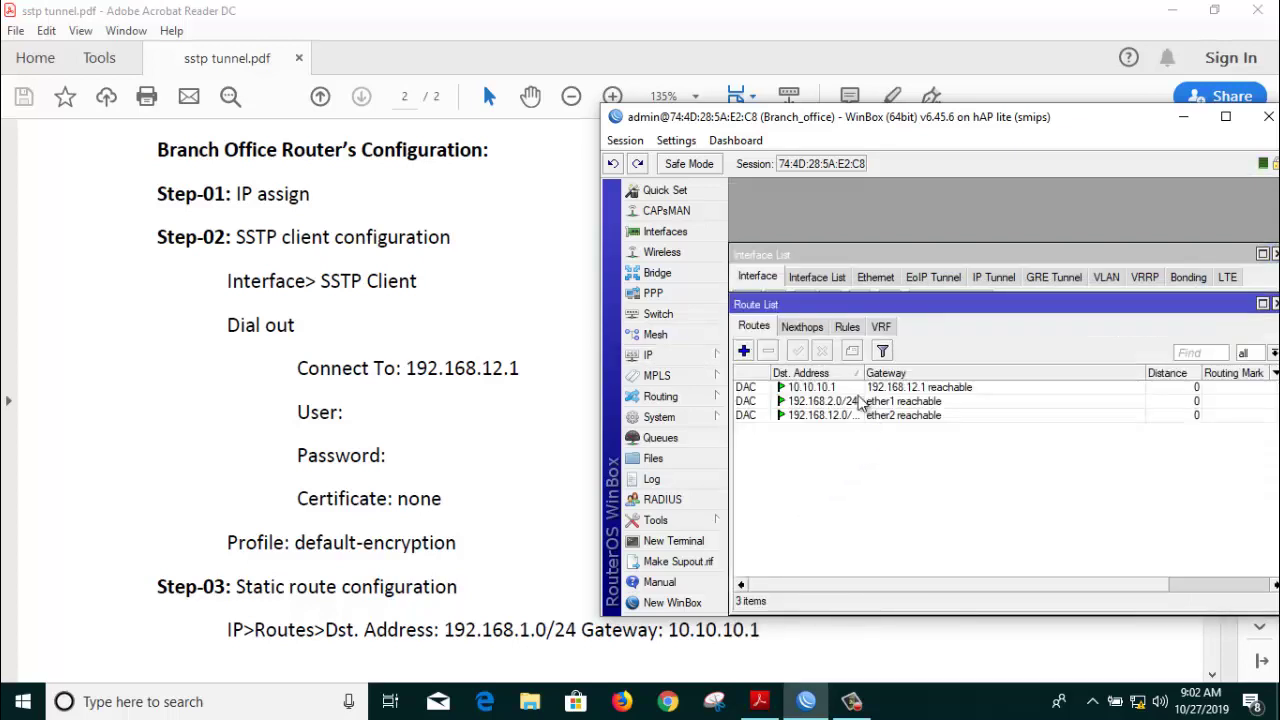
{"action": "left_click", "coordinate": [748, 349]}
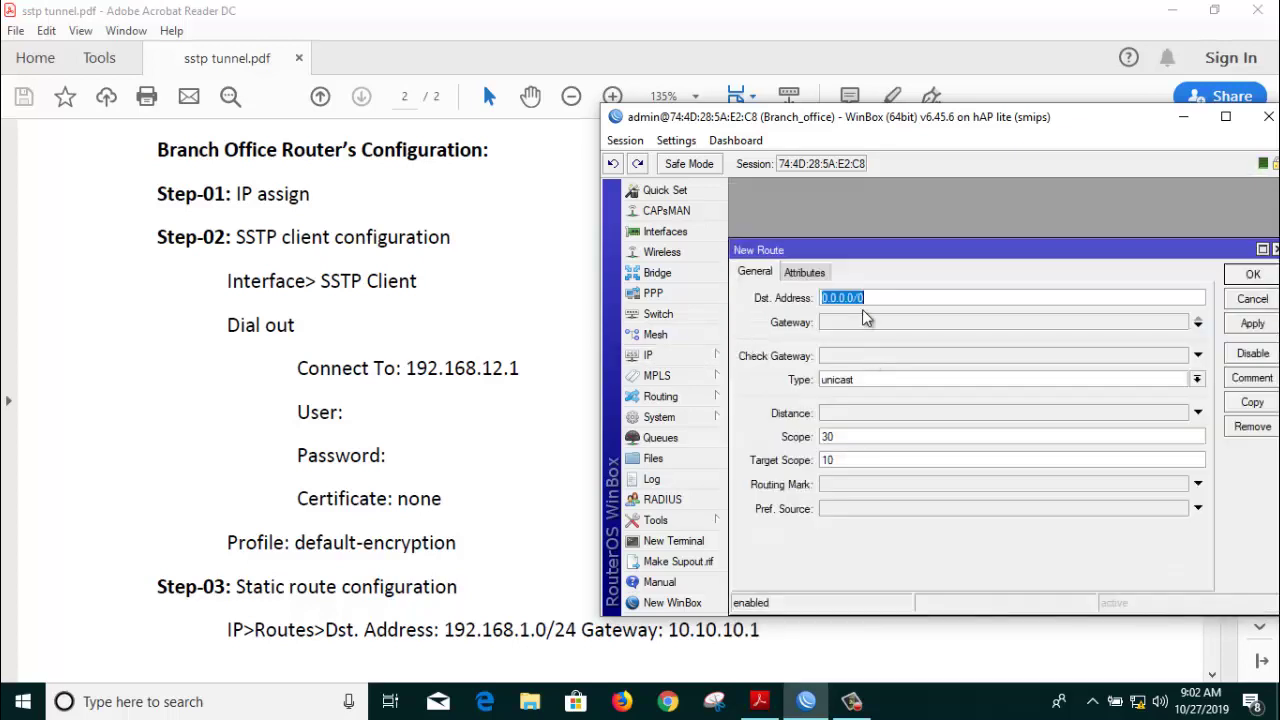
{"action": "type", "text": "192"}
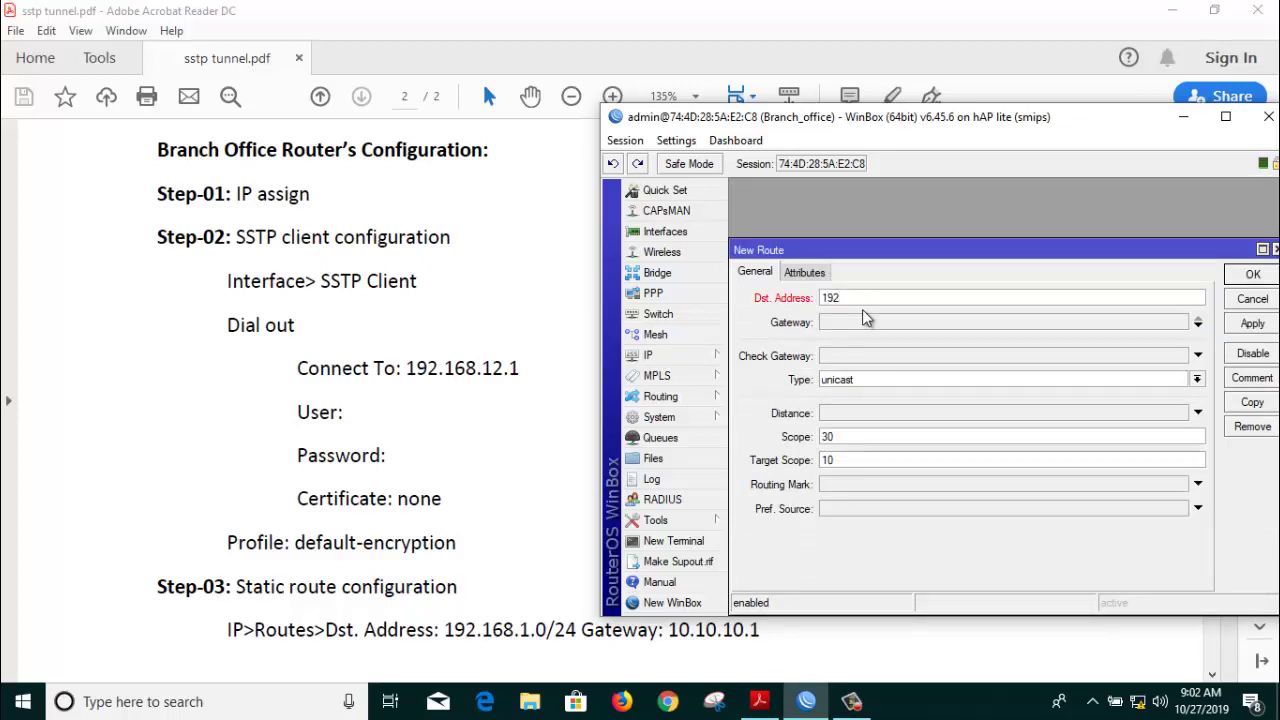
{"action": "type", "text": ".168.1.0/24"}
{"action": "left_click", "coordinate": [878, 322]}
{"action": "type", "text": "10"}
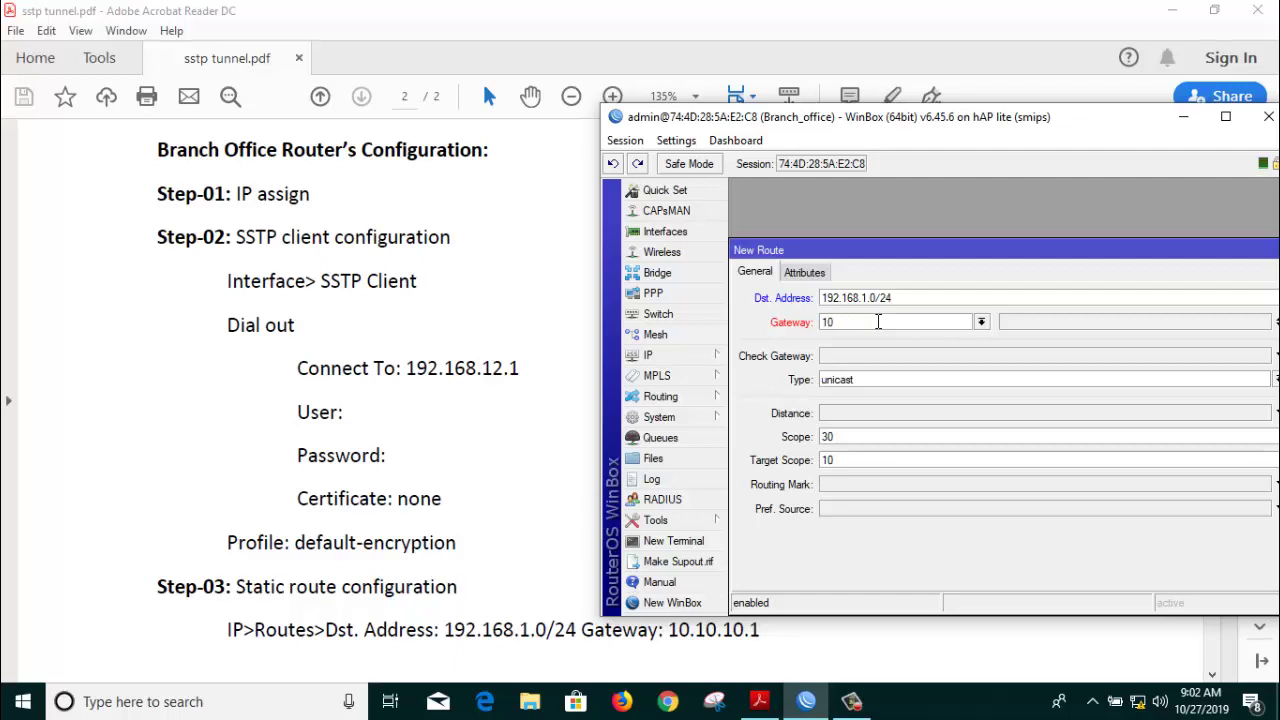
{"action": "type", "text": ".10.10.1"}
Step: Check the guide, then save the 192.168.1.0/24 route via 10.10.10.1
{"action": "left_click", "coordinate": [352, 510]}
{"action": "scroll", "coordinate": [373, 460], "scroll_direction": "up", "scroll_amount": 5}
{"action": "scroll", "coordinate": [373, 460], "scroll_direction": "up", "scroll_amount": 20}
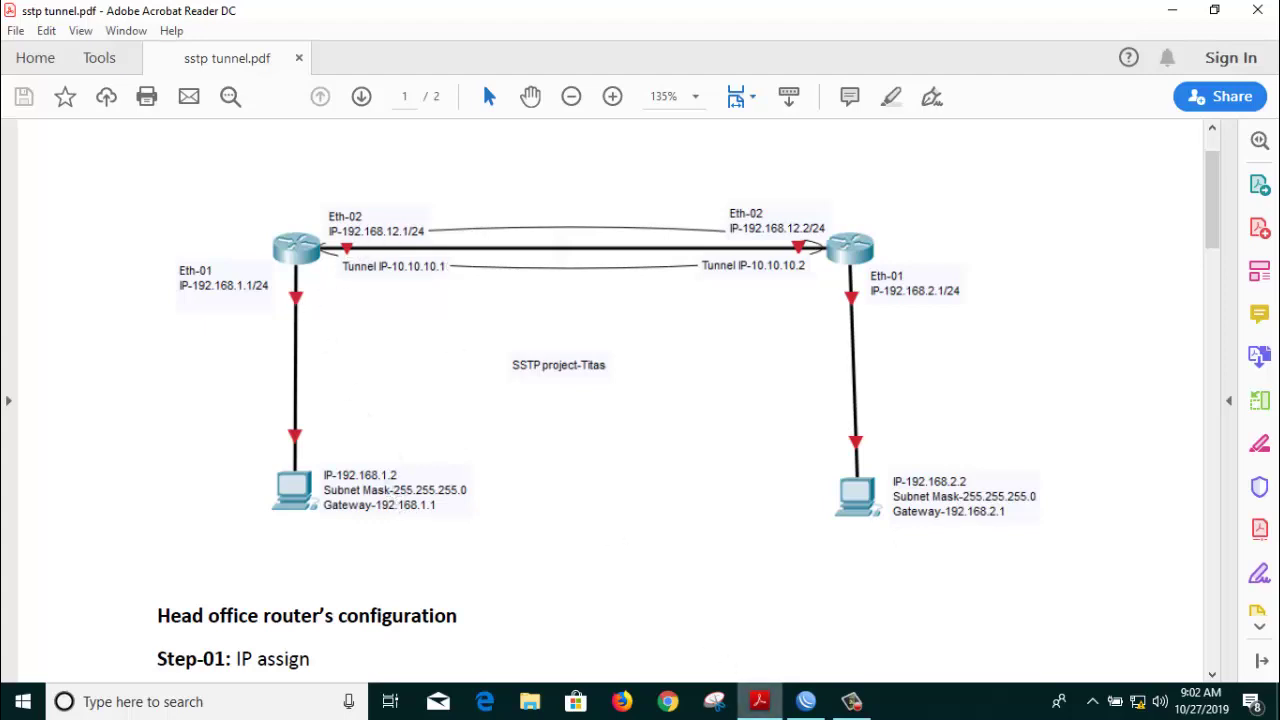
{"action": "left_click", "coordinate": [805, 701]}
{"action": "left_click_drag", "start_coordinate": [912, 124], "coordinate": [721, 110]}
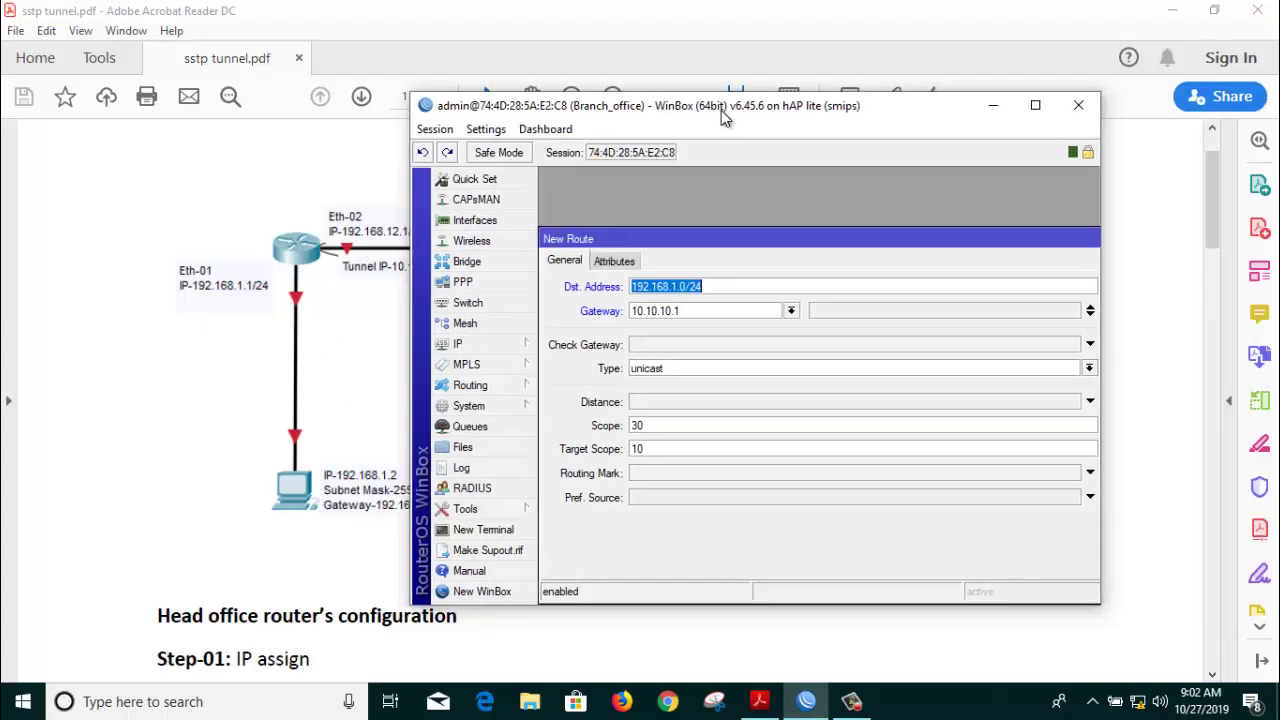
{"action": "left_click_drag", "start_coordinate": [1108, 348], "coordinate": [1180, 345]}
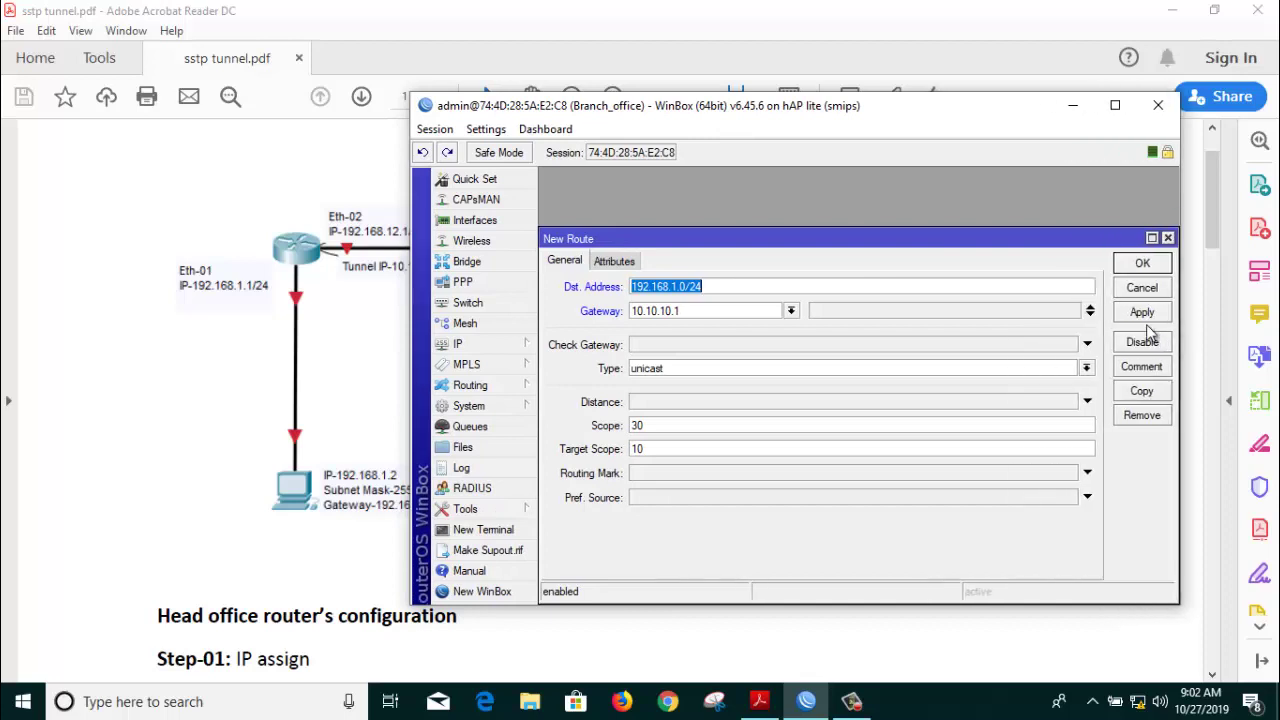
{"action": "left_click", "coordinate": [1144, 312]}
{"action": "left_click", "coordinate": [1136, 262]}
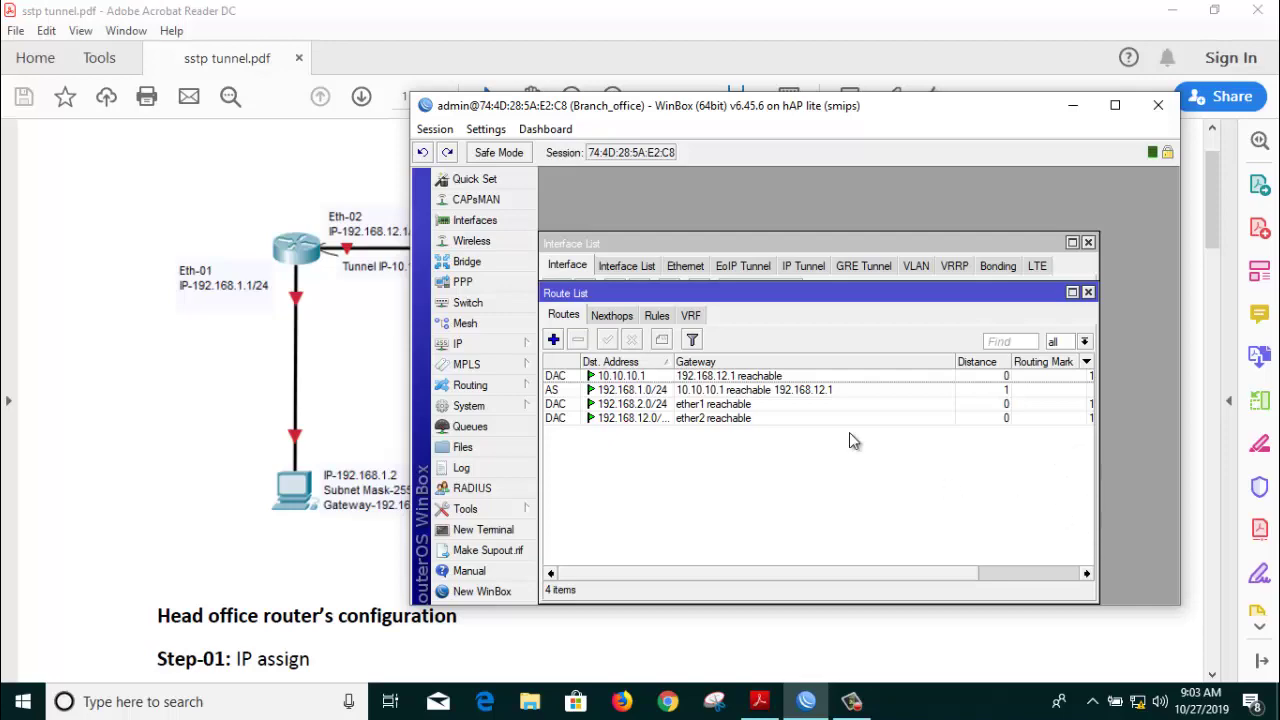
Step: Connect as admin to the Head_office router chosen from the Neighbors list
{"action": "left_click_drag", "start_coordinate": [568, 108], "coordinate": [776, 66]}
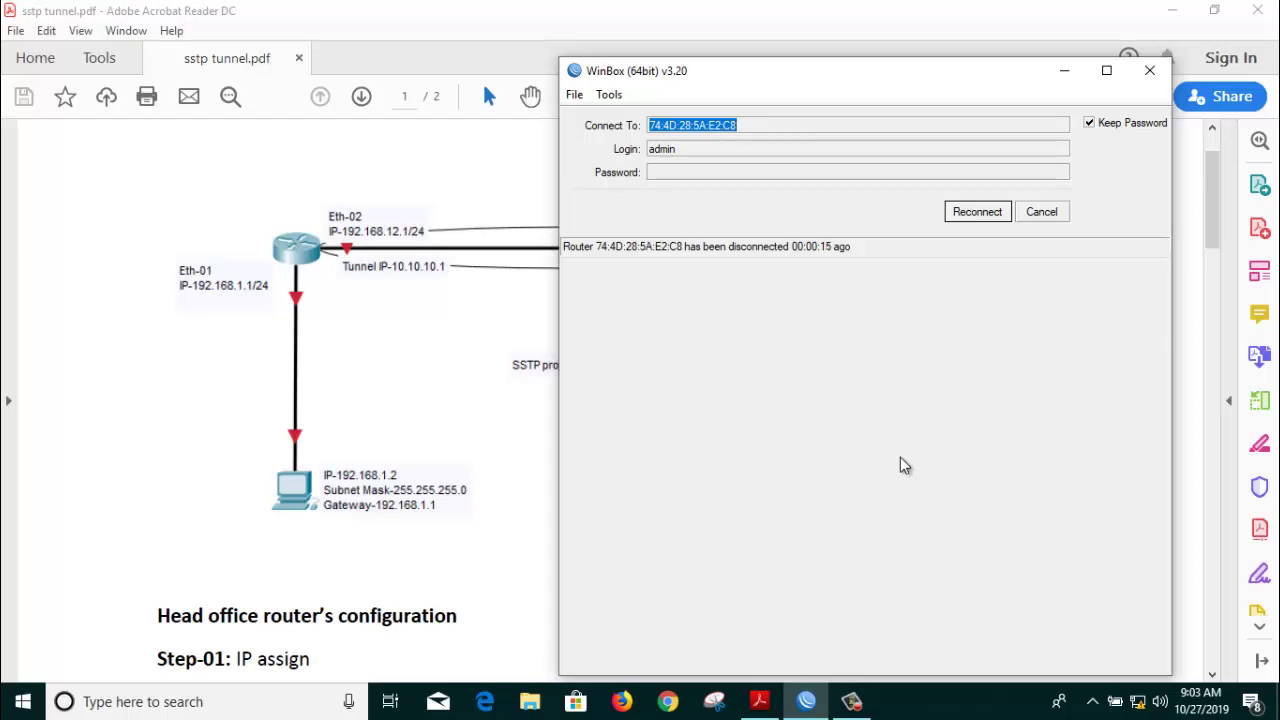
{"action": "left_click", "coordinate": [1043, 212]}
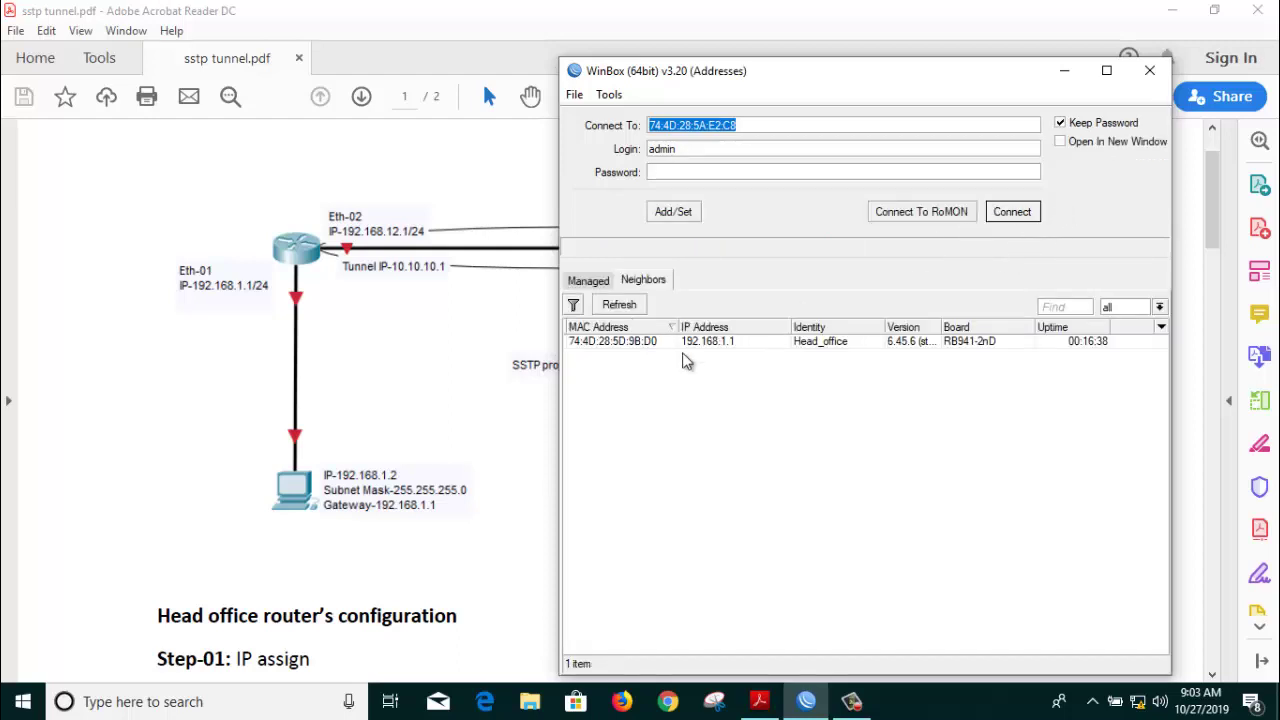
{"action": "left_click", "coordinate": [620, 342]}
{"action": "left_click", "coordinate": [1012, 211]}
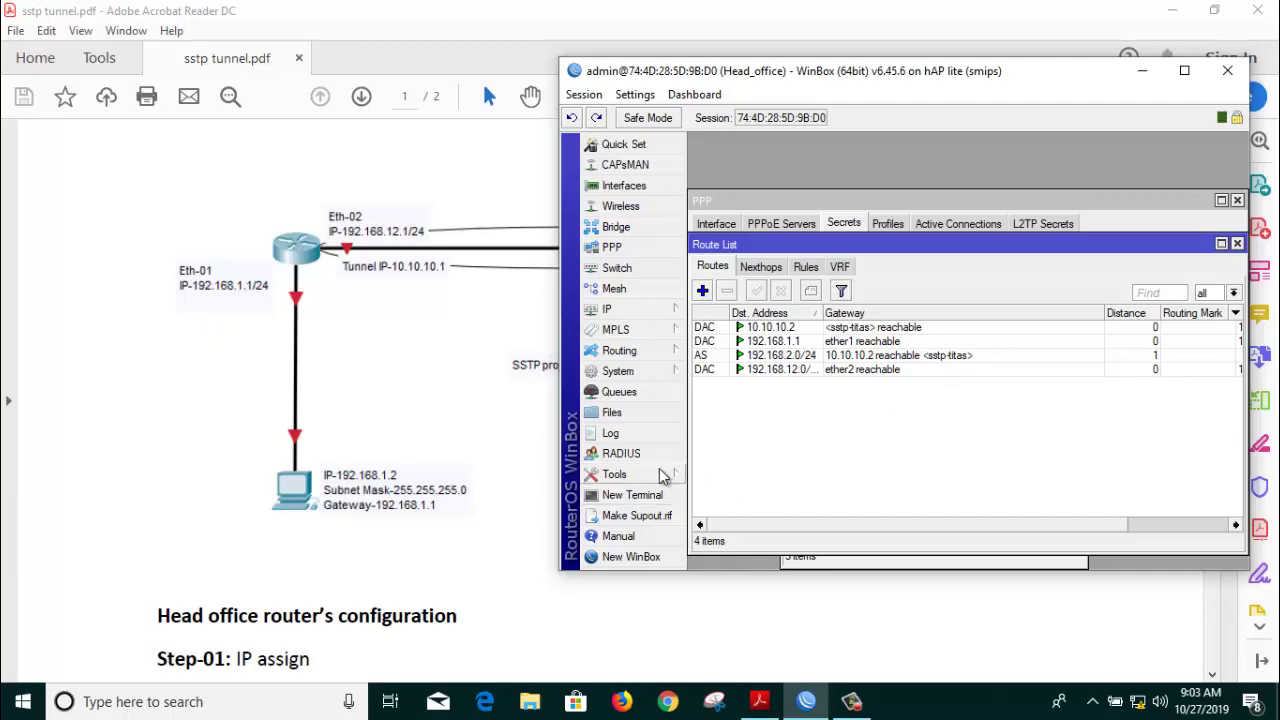
{"action": "left_click", "coordinate": [22, 701]}
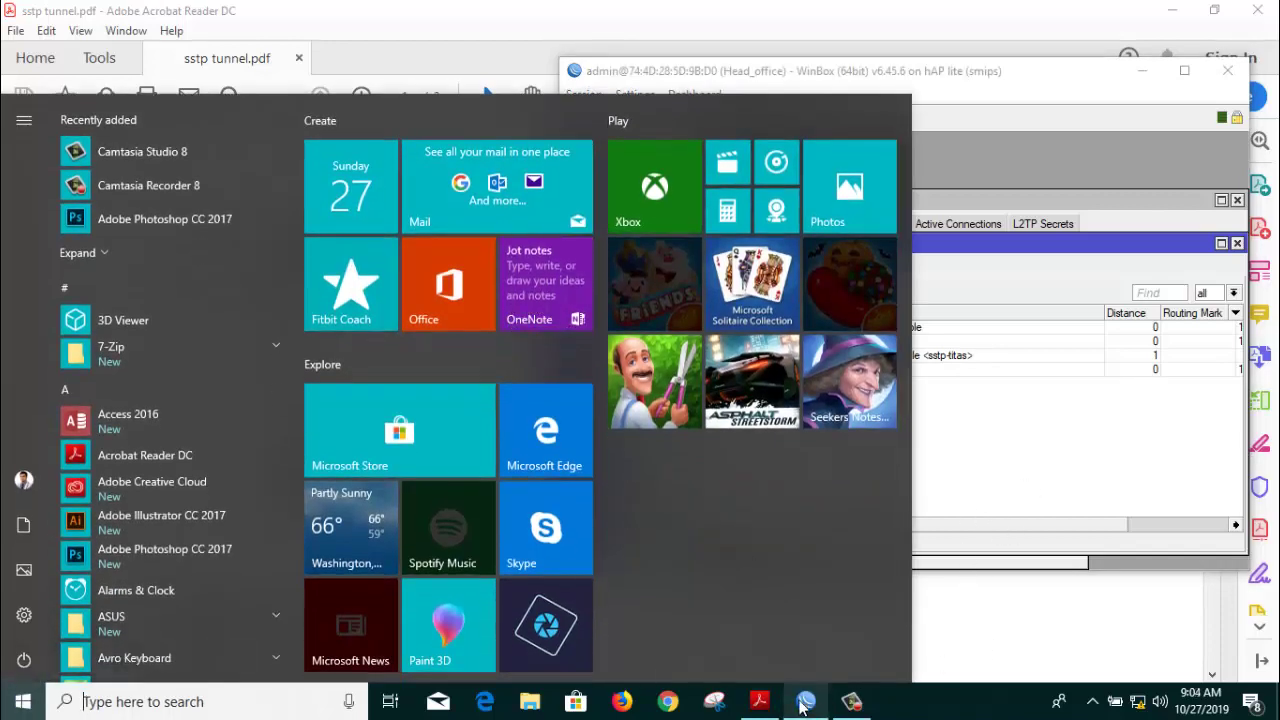
Step: Launch Command Prompt with cmd and place it beside the network diagram
{"action": "left_click", "coordinate": [1003, 608]}
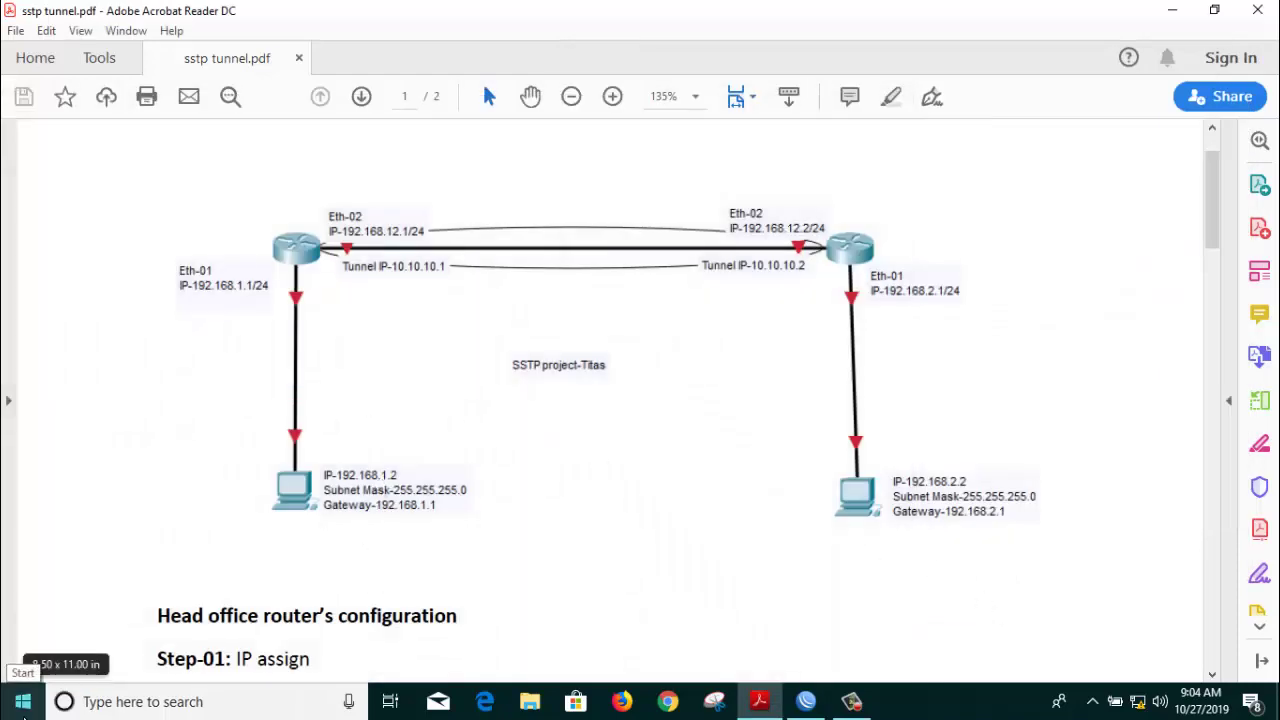
{"action": "key", "text": "super+r"}
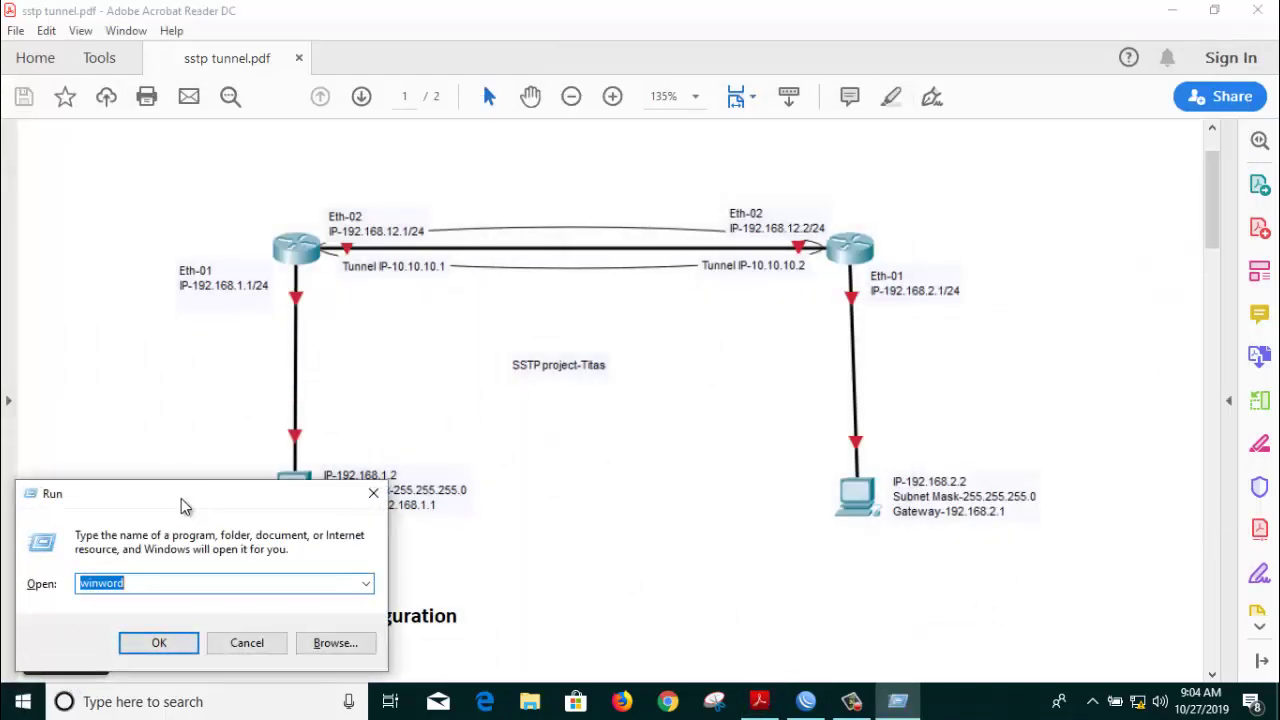
{"action": "type", "text": "cmd"}
{"action": "key", "text": "Return"}
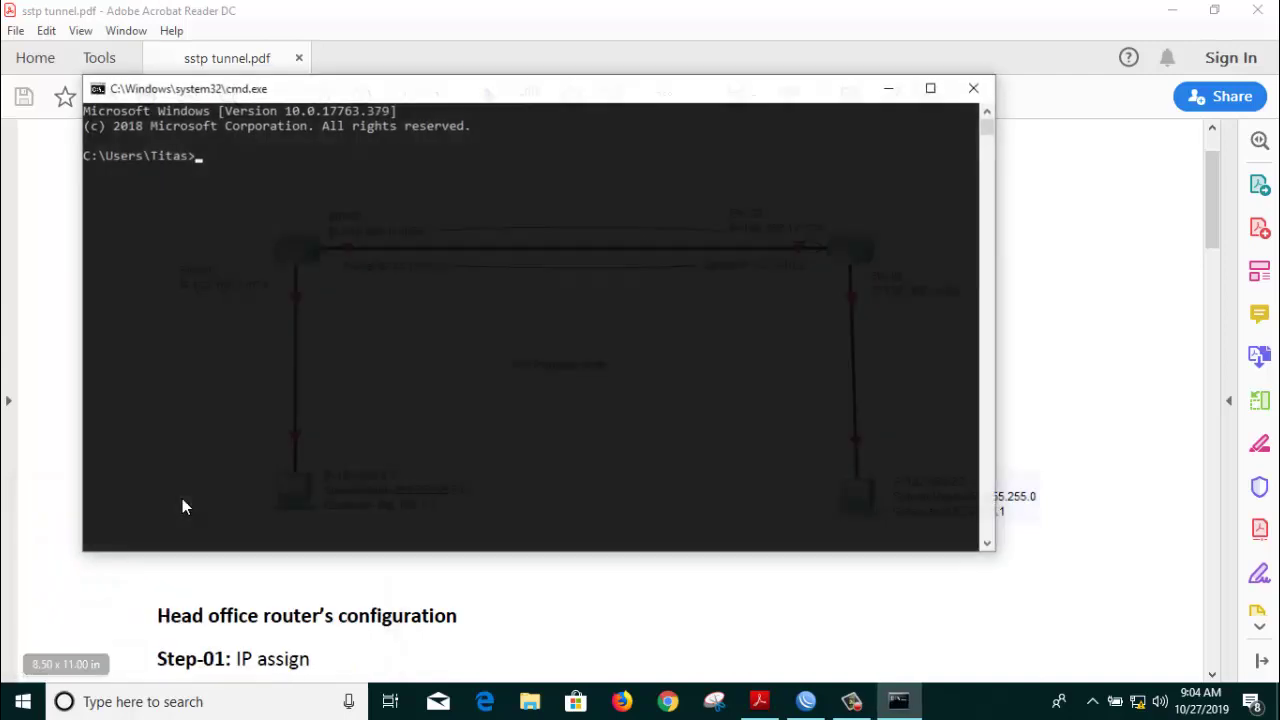
{"action": "left_click_drag", "start_coordinate": [351, 100], "coordinate": [506, 137]}
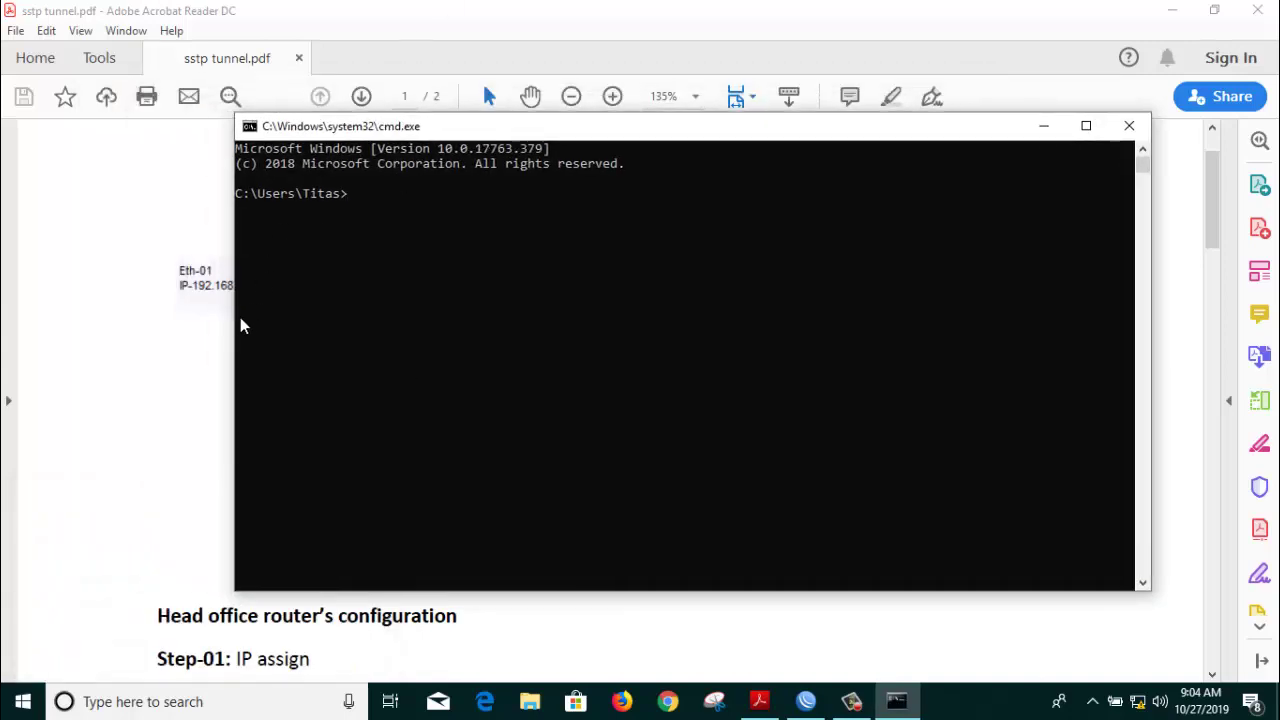
{"action": "left_click_drag", "start_coordinate": [232, 318], "coordinate": [506, 298]}
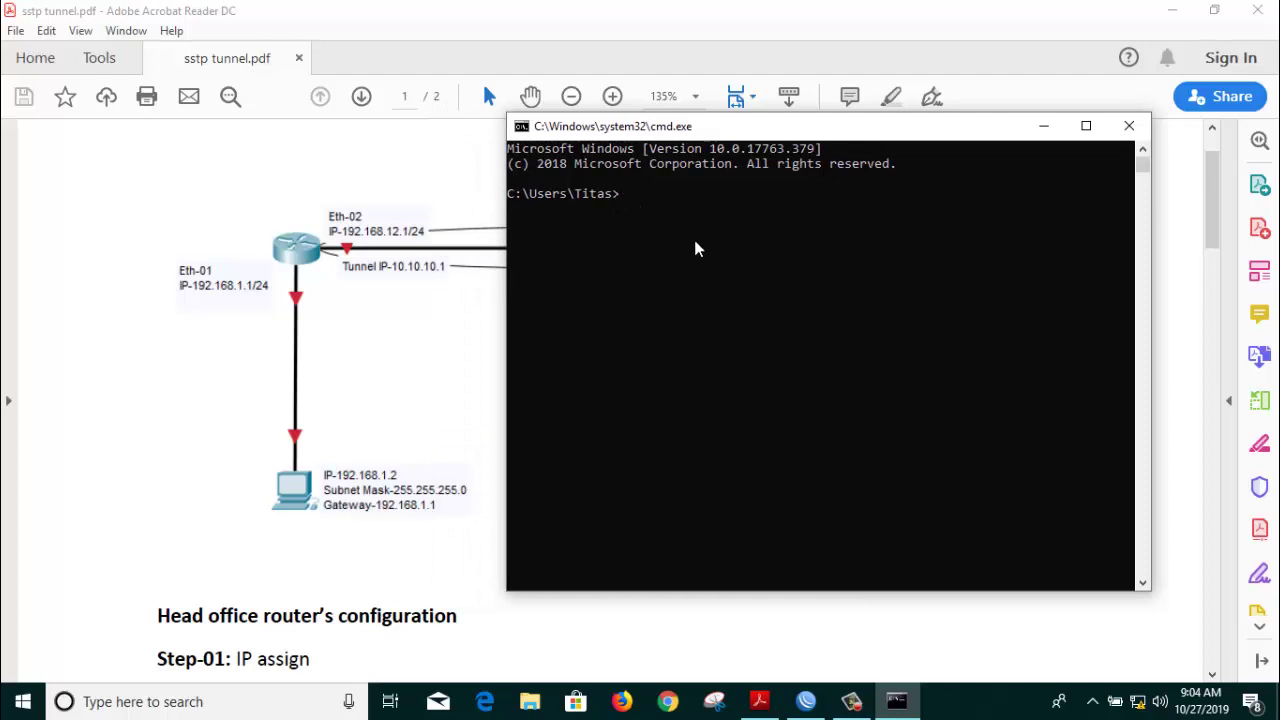
Step: Ping 192.168.1.1, which fails with general failure on all four packets
{"action": "type", "text": "ping 192.168.1.1"}
{"action": "key", "text": "Return"}
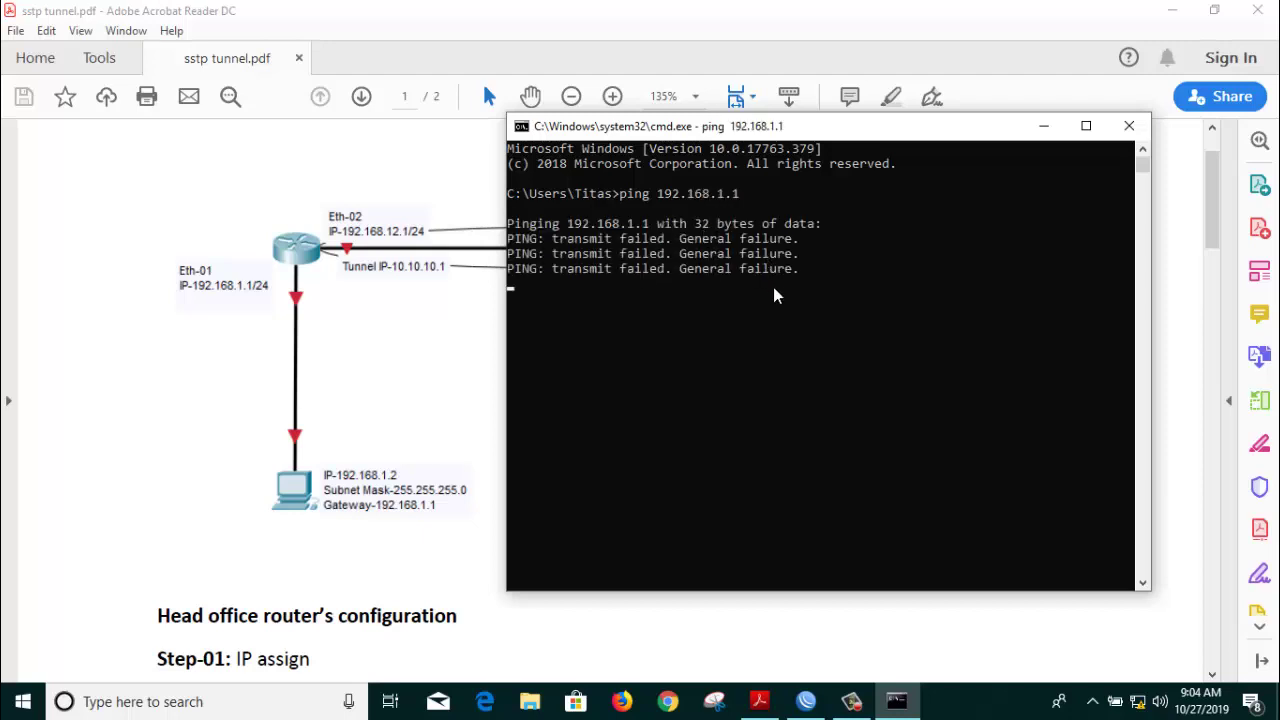
{"action": "key", "text": "Return"}
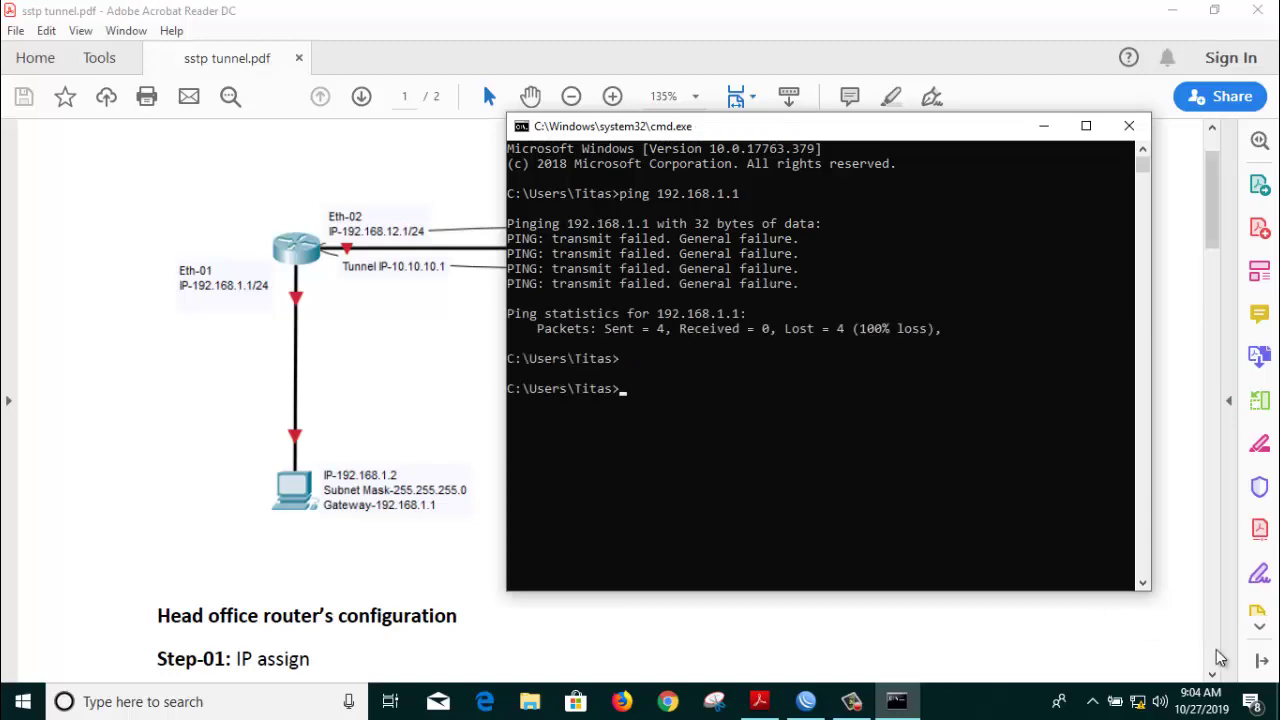
{"action": "right_click", "coordinate": [1137, 701]}
{"action": "left_click", "coordinate": [1130, 683]}
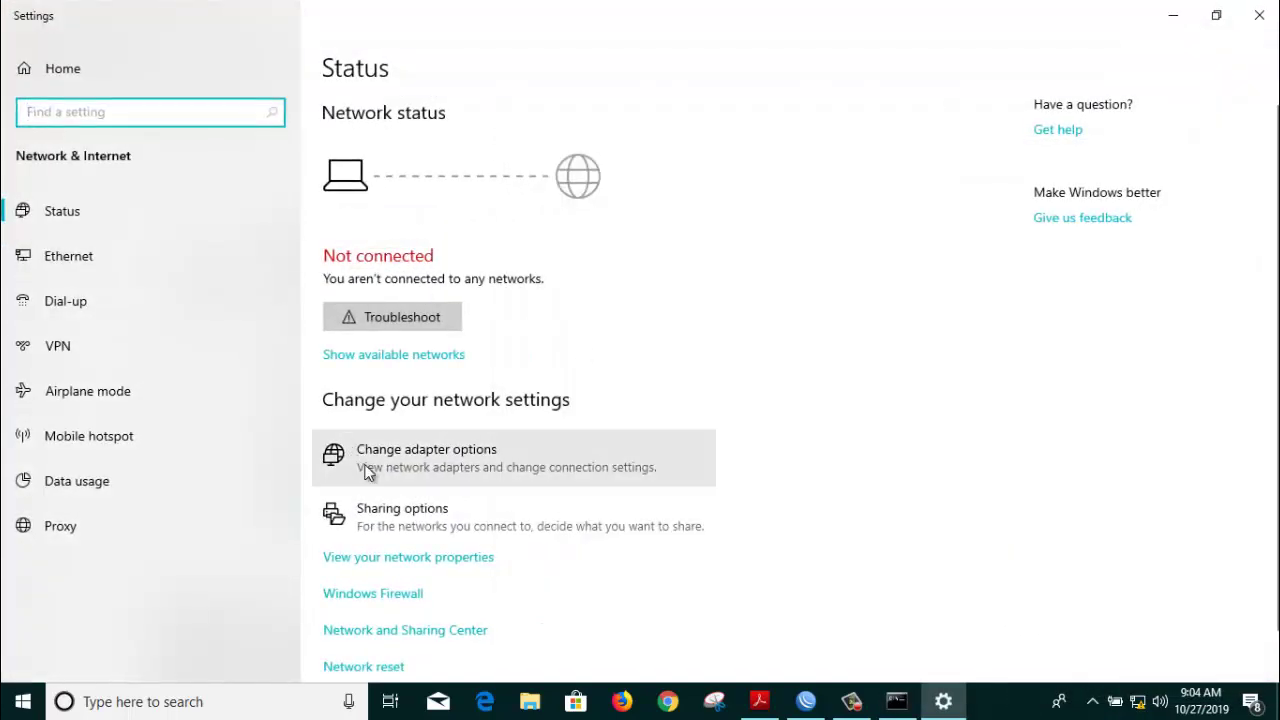
Step: Open the Ethernet adapter's IPv4 properties from Network Connections
{"action": "left_click", "coordinate": [426, 467]}
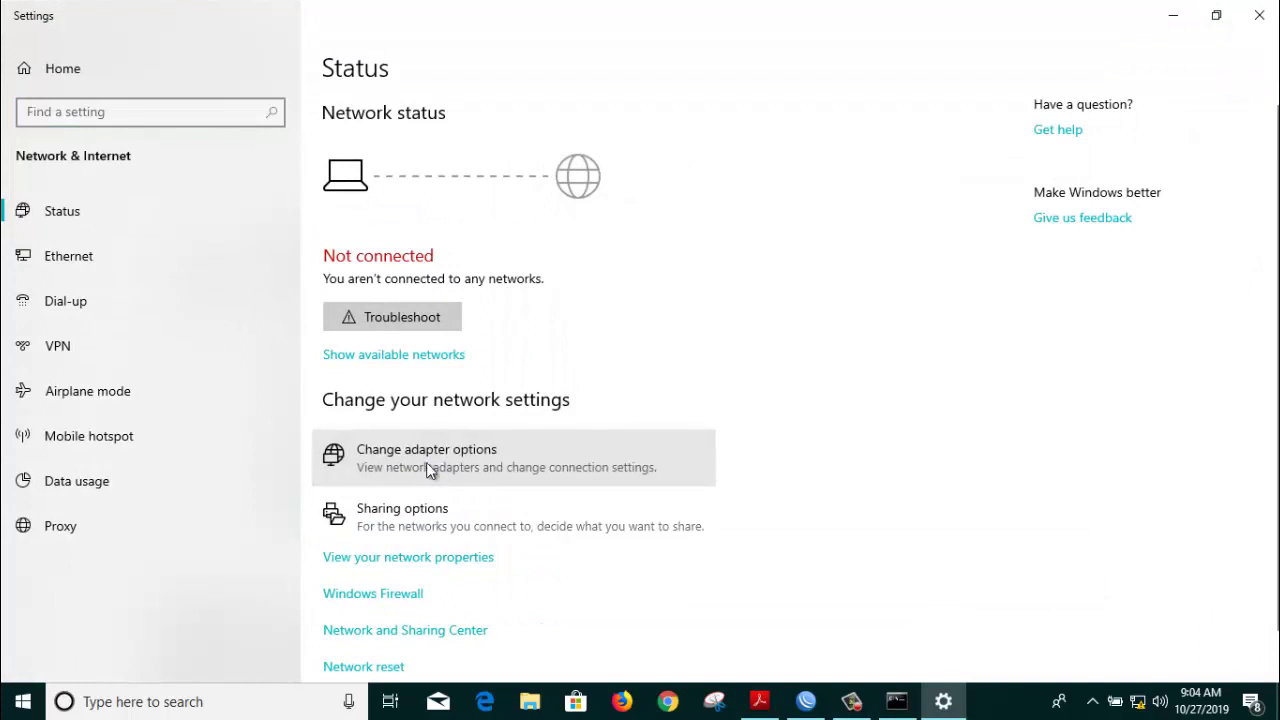
{"action": "right_click", "coordinate": [398, 108]}
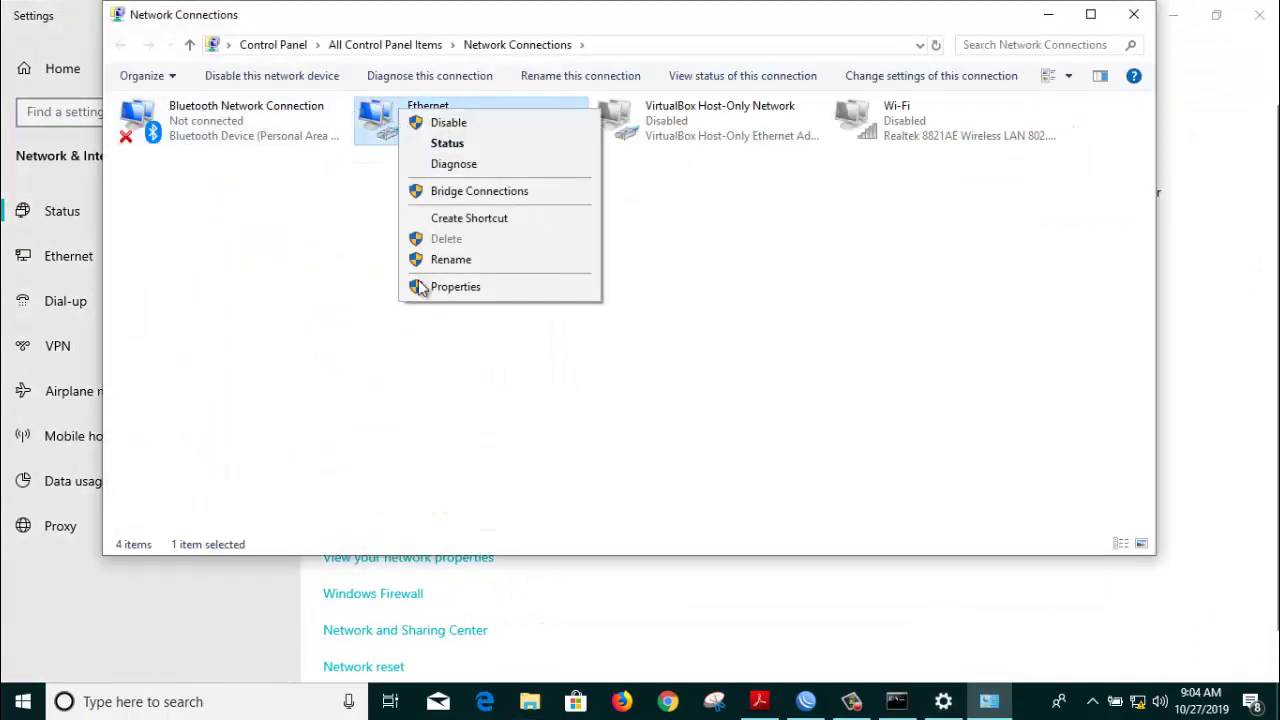
{"action": "left_click", "coordinate": [428, 288]}
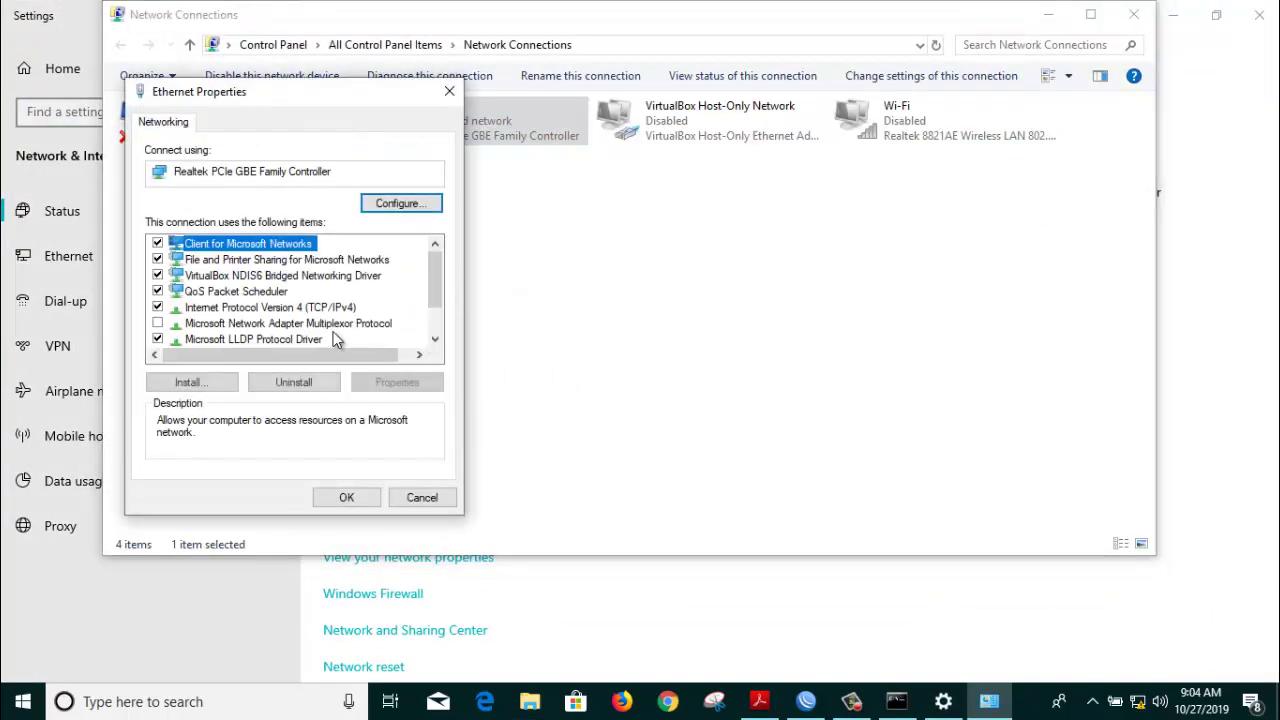
{"action": "left_click", "coordinate": [318, 308]}
{"action": "left_click", "coordinate": [396, 382]}
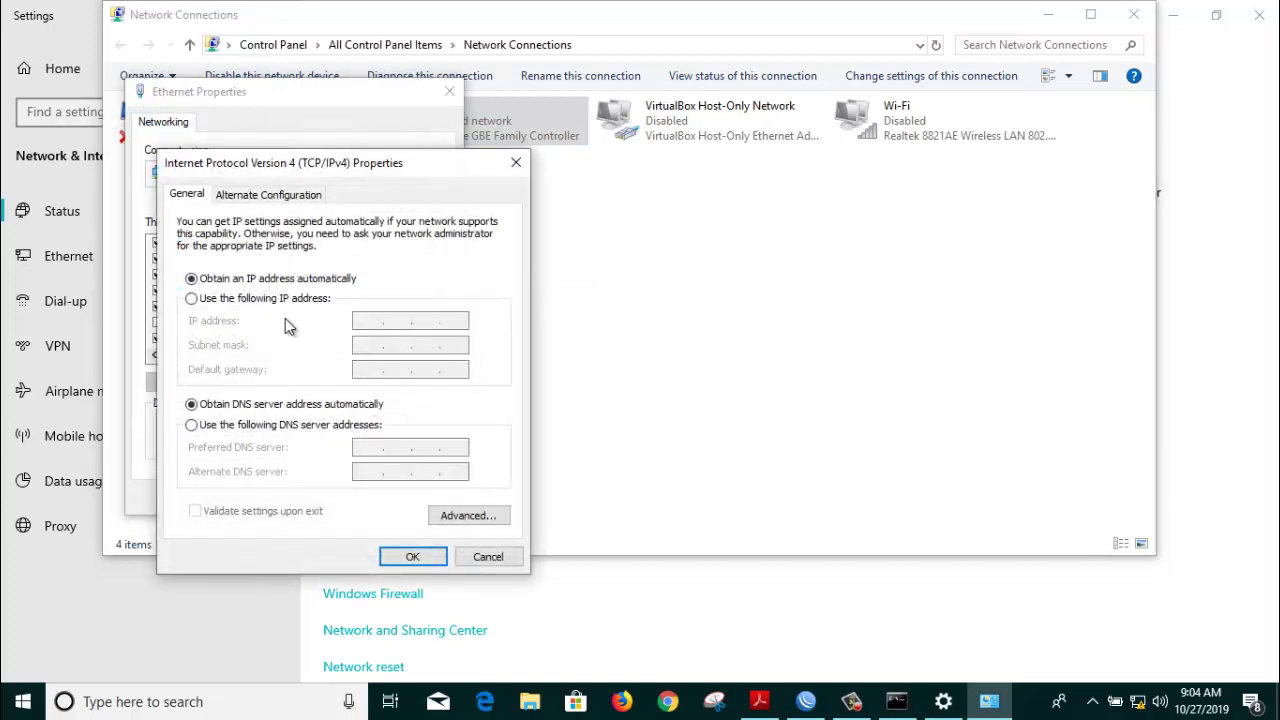
Step: Set static IP 192.168.1.2, mask 255.255.255.0 and gateway 192.168.1.1, then close the dialogs
{"action": "left_click", "coordinate": [258, 299]}
{"action": "left_click", "coordinate": [358, 320]}
{"action": "type", "text": "1"}
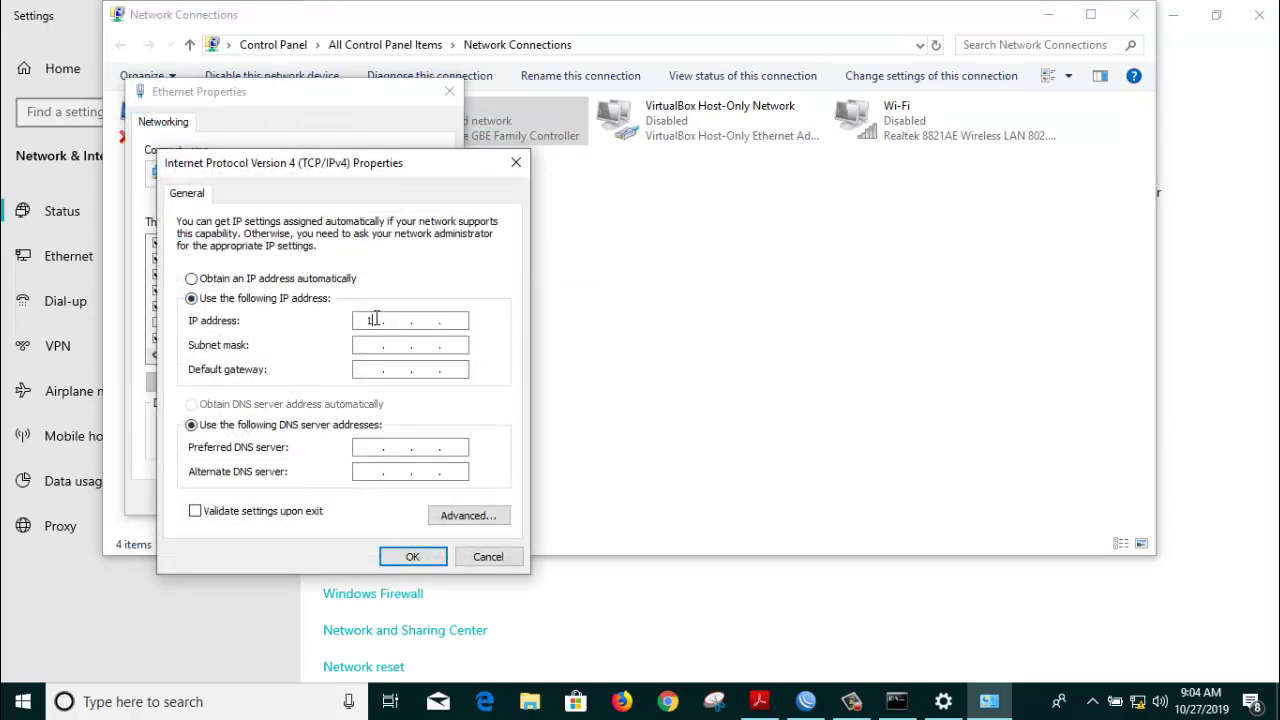
{"action": "type", "text": "92 . 168 ."}
{"action": "left_click", "coordinate": [368, 344]}
{"action": "left_click", "coordinate": [360, 372]}
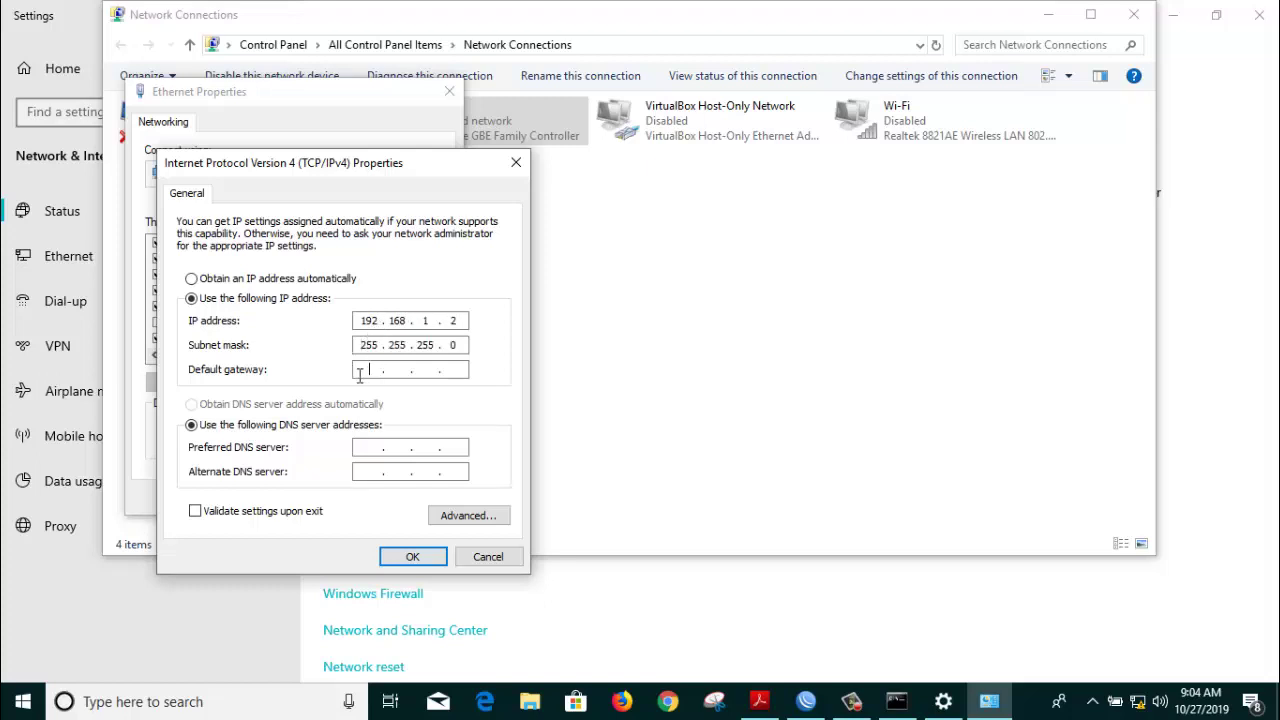
{"action": "type", "text": "192 . 168 .1.1"}
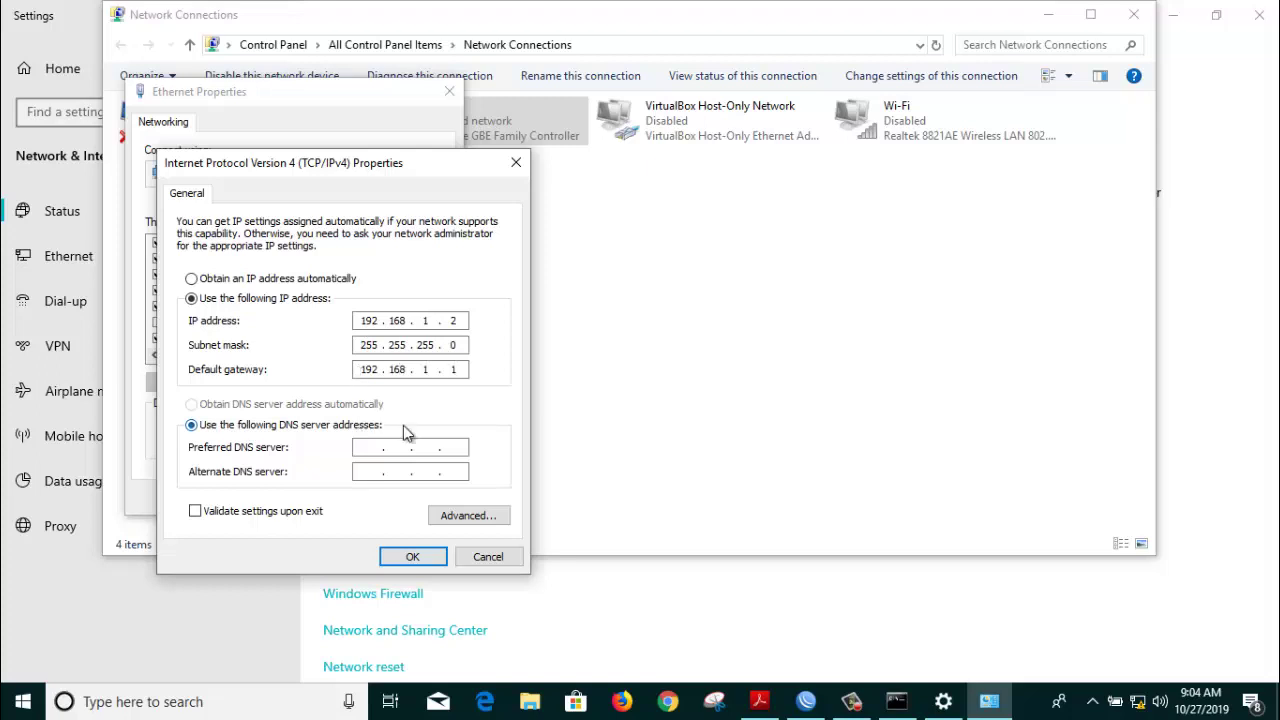
{"action": "left_click", "coordinate": [412, 556]}
{"action": "left_click", "coordinate": [348, 495]}
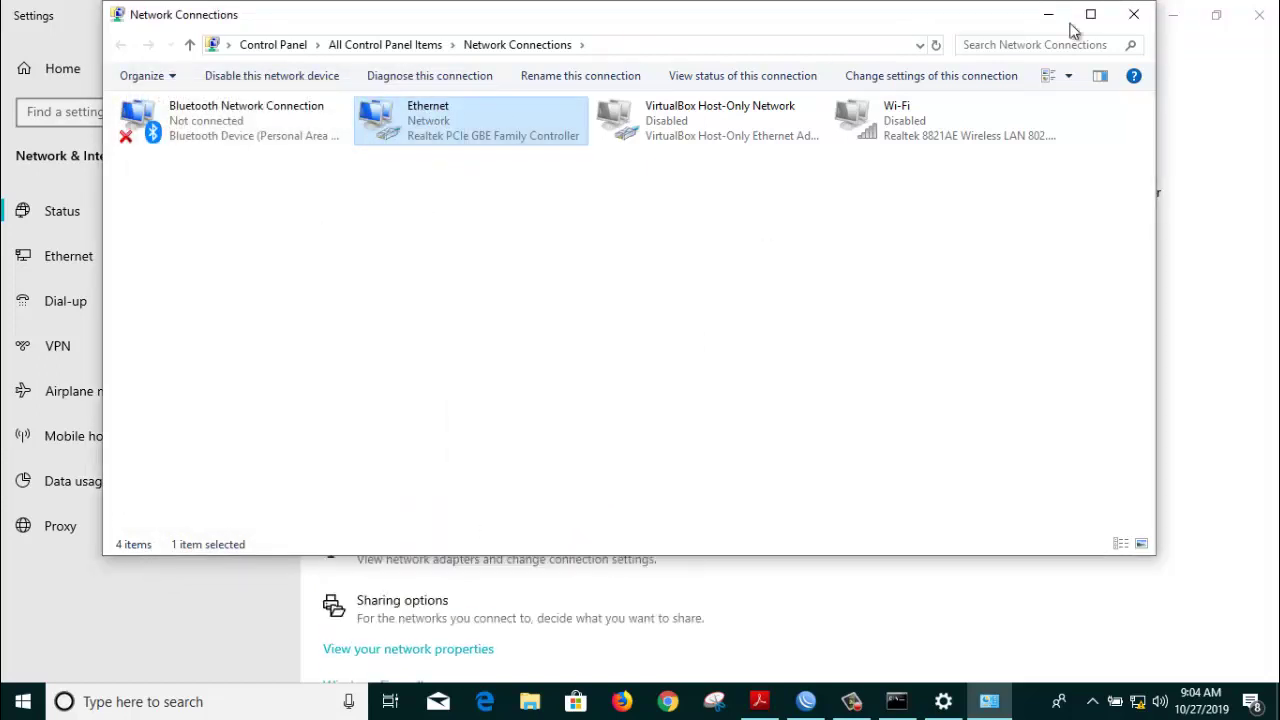
{"action": "left_click", "coordinate": [1134, 16]}
Step: Rerun ping 192.168.1.1 and stop it with Ctrl+C after two timeouts
{"action": "left_click", "coordinate": [1172, 16]}
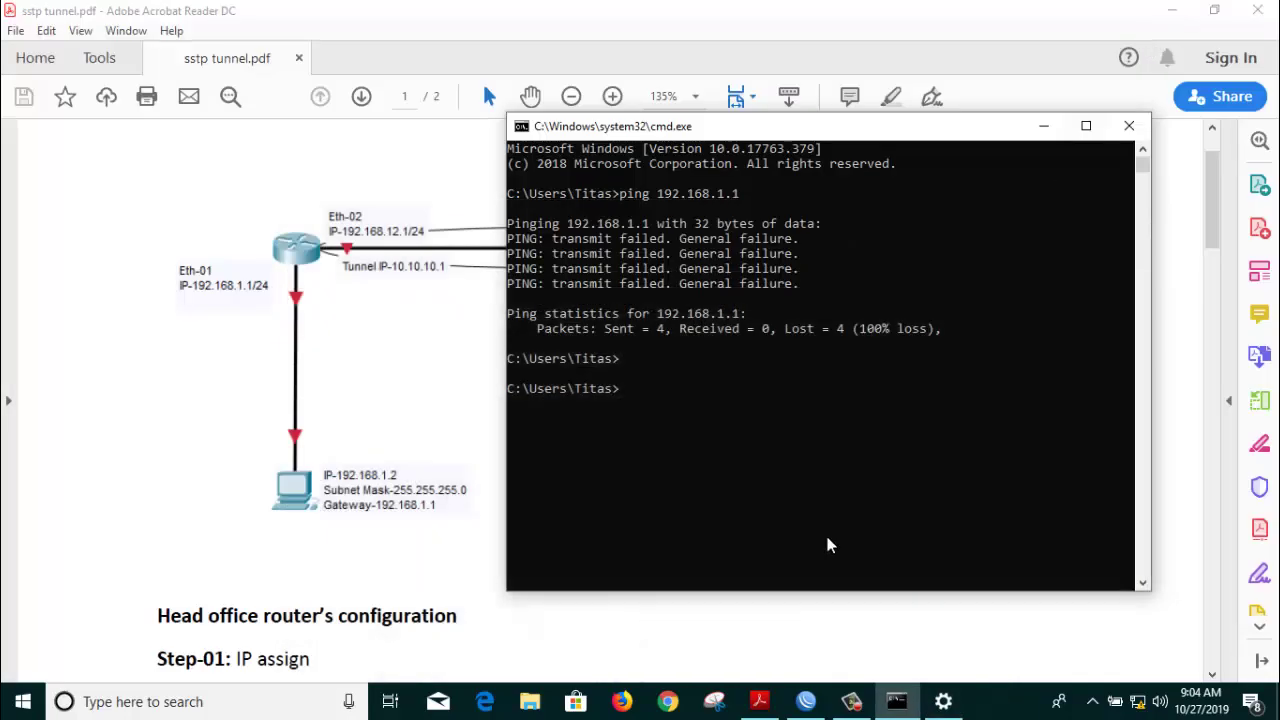
{"action": "key", "text": "Up"}
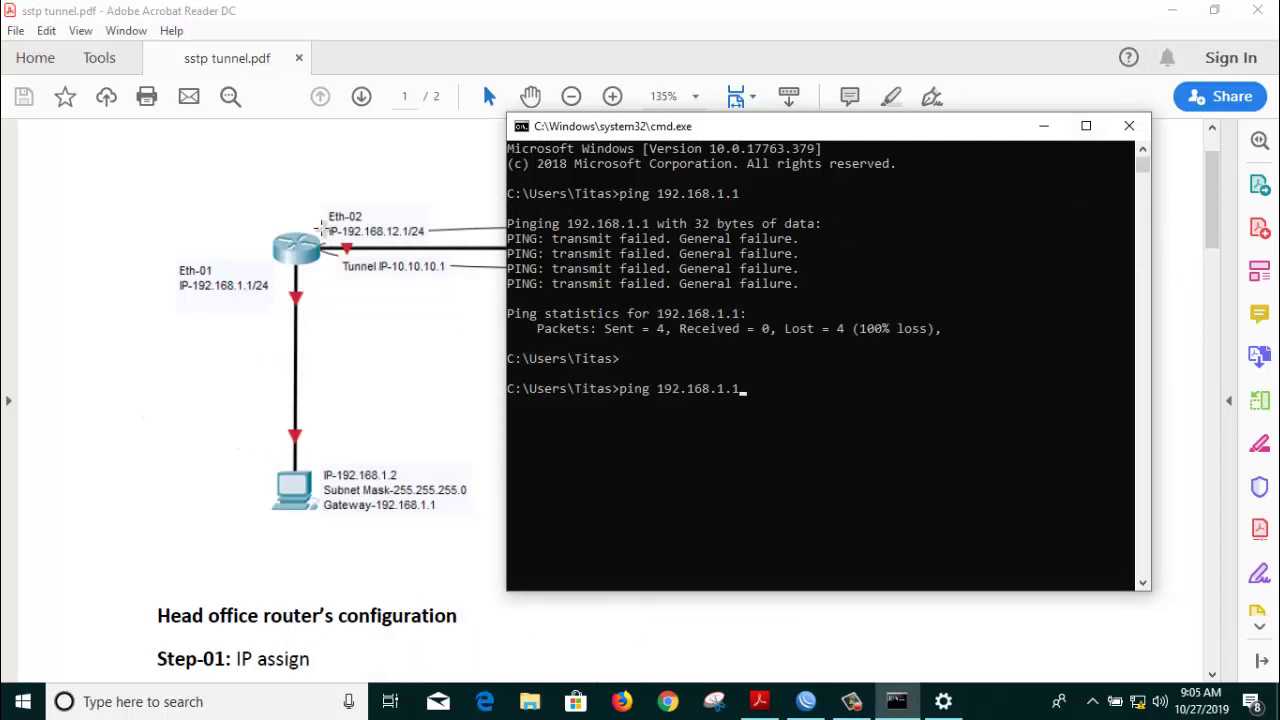
{"action": "key", "text": "Return"}
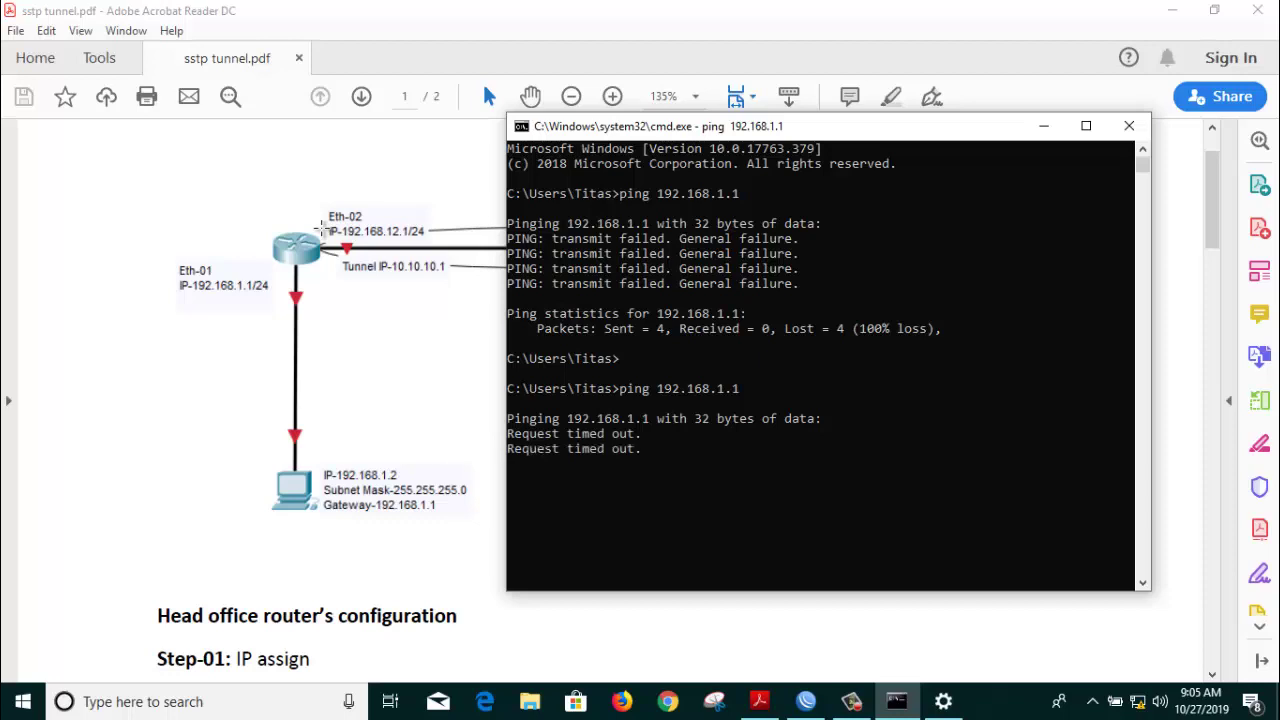
{"action": "key", "text": "ctrl+c"}
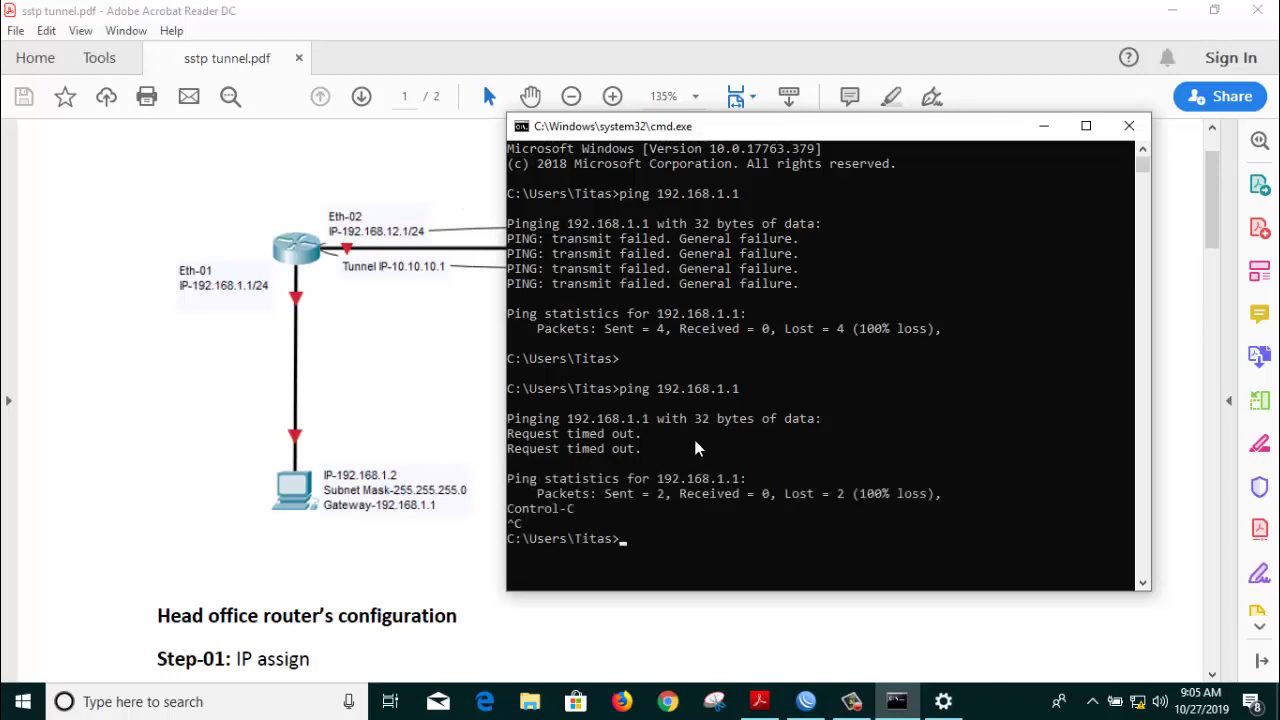
Step: Recheck the Ethernet adapter's IPv4 settings and confirm them unchanged
{"action": "right_click", "coordinate": [1137, 701]}
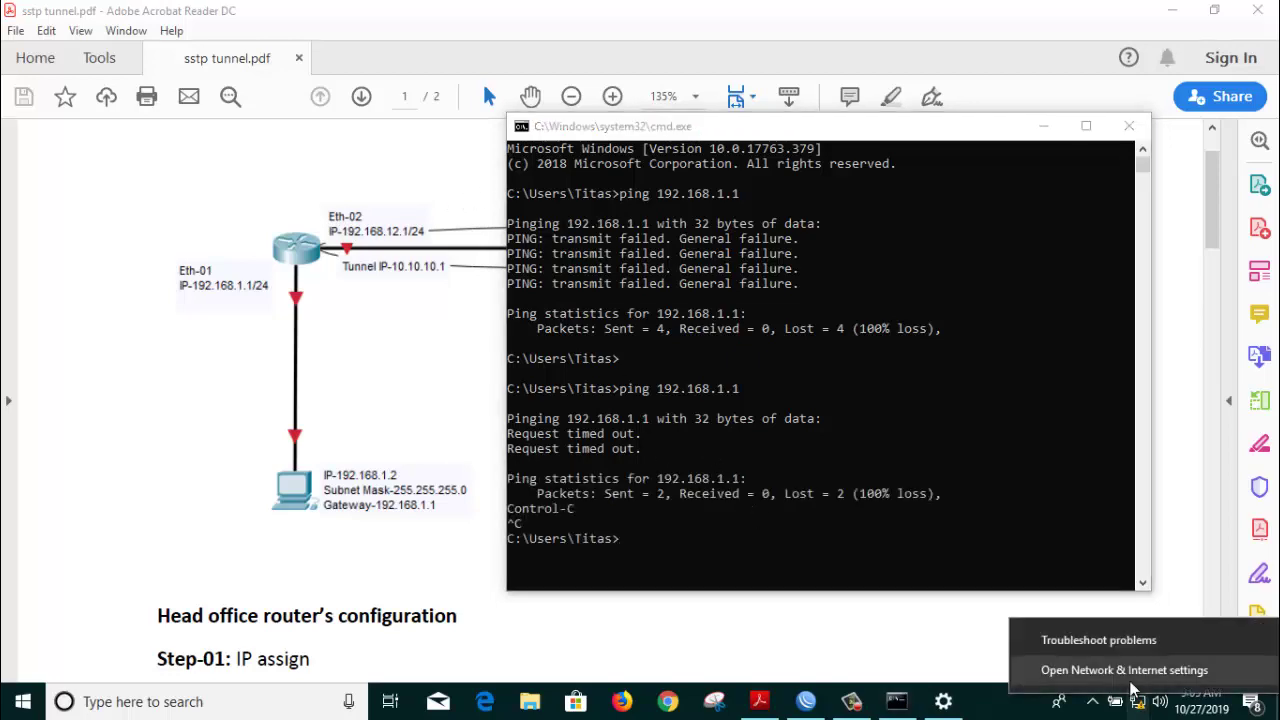
{"action": "left_click", "coordinate": [1128, 672]}
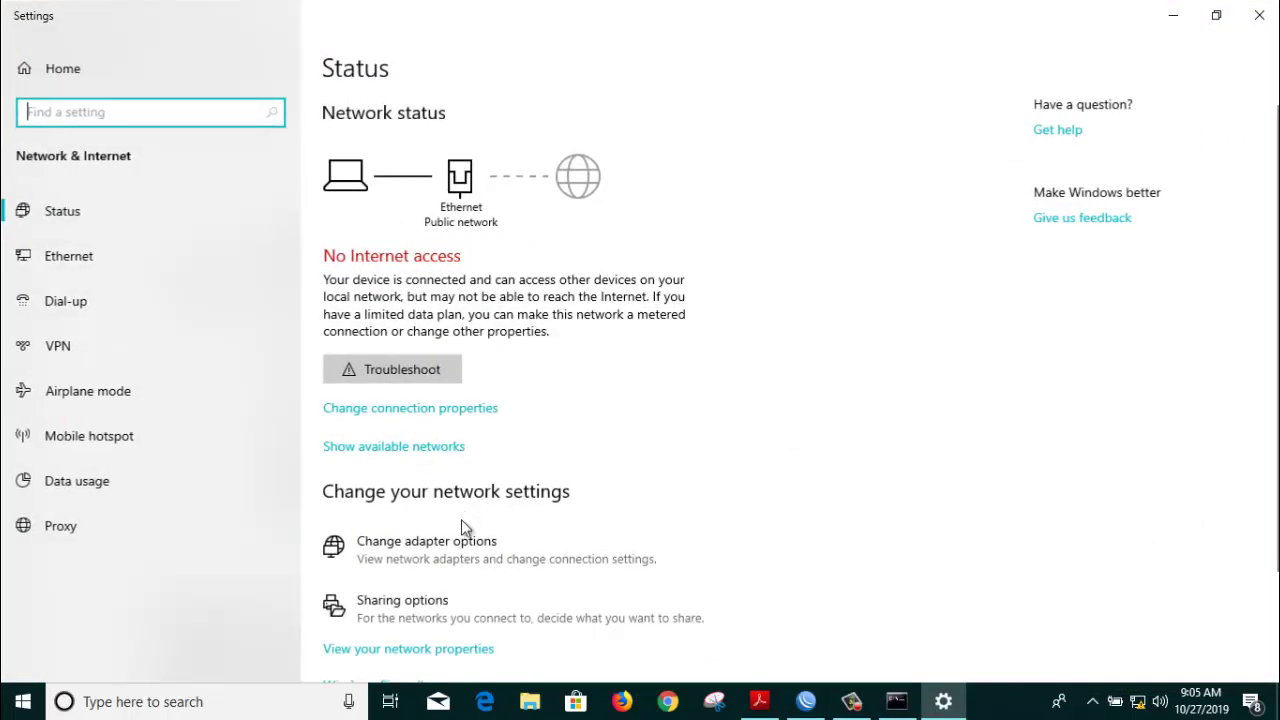
{"action": "left_click", "coordinate": [453, 548]}
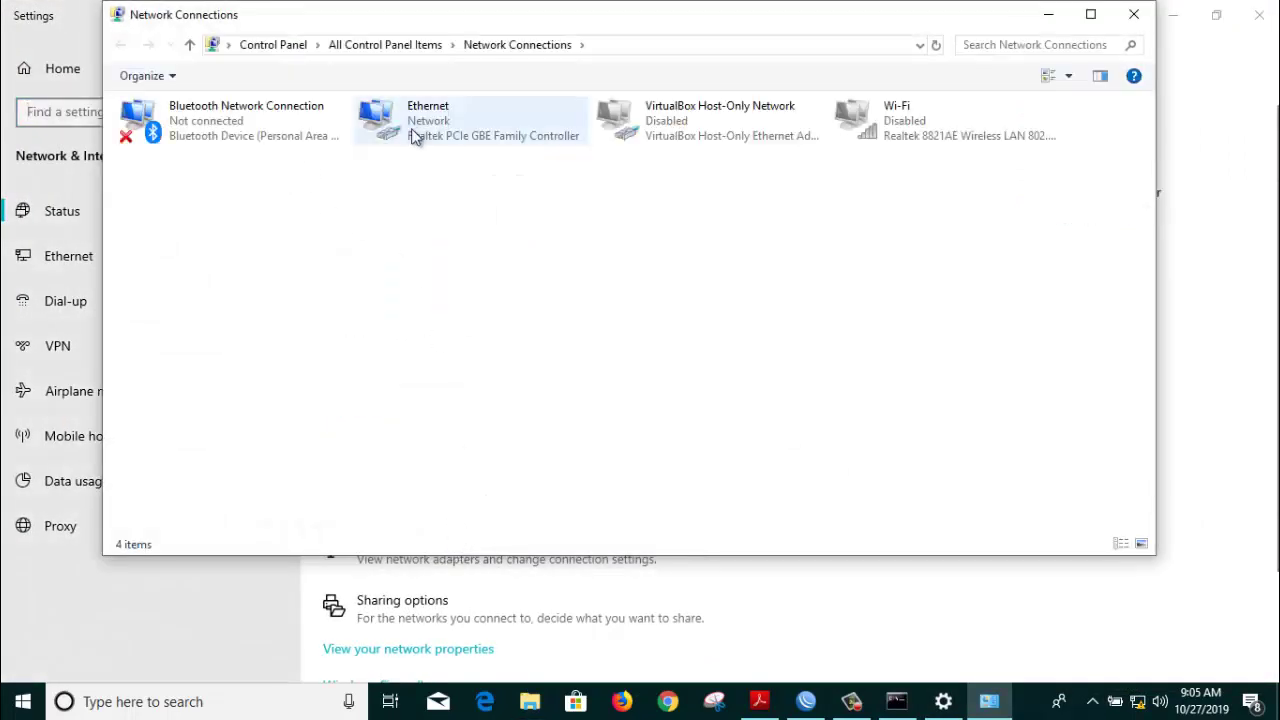
{"action": "right_click", "coordinate": [415, 122]}
{"action": "left_click", "coordinate": [478, 297]}
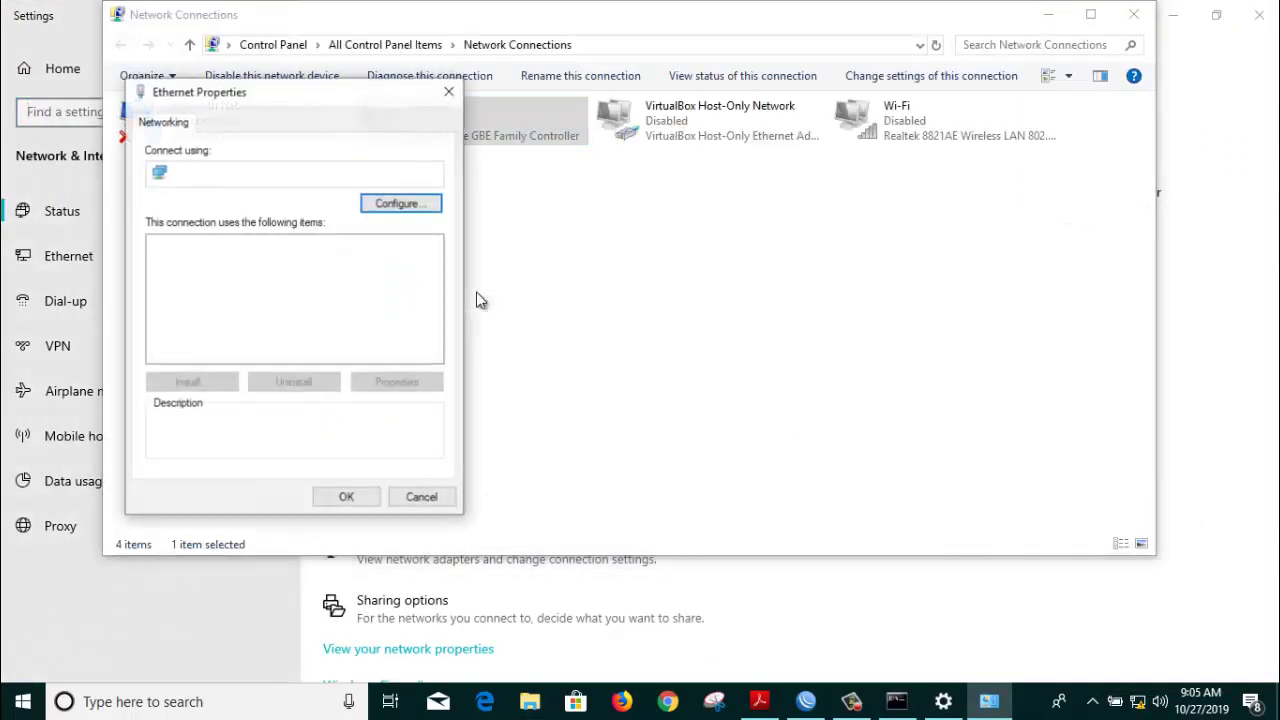
{"action": "left_click", "coordinate": [330, 307]}
{"action": "left_click", "coordinate": [397, 382]}
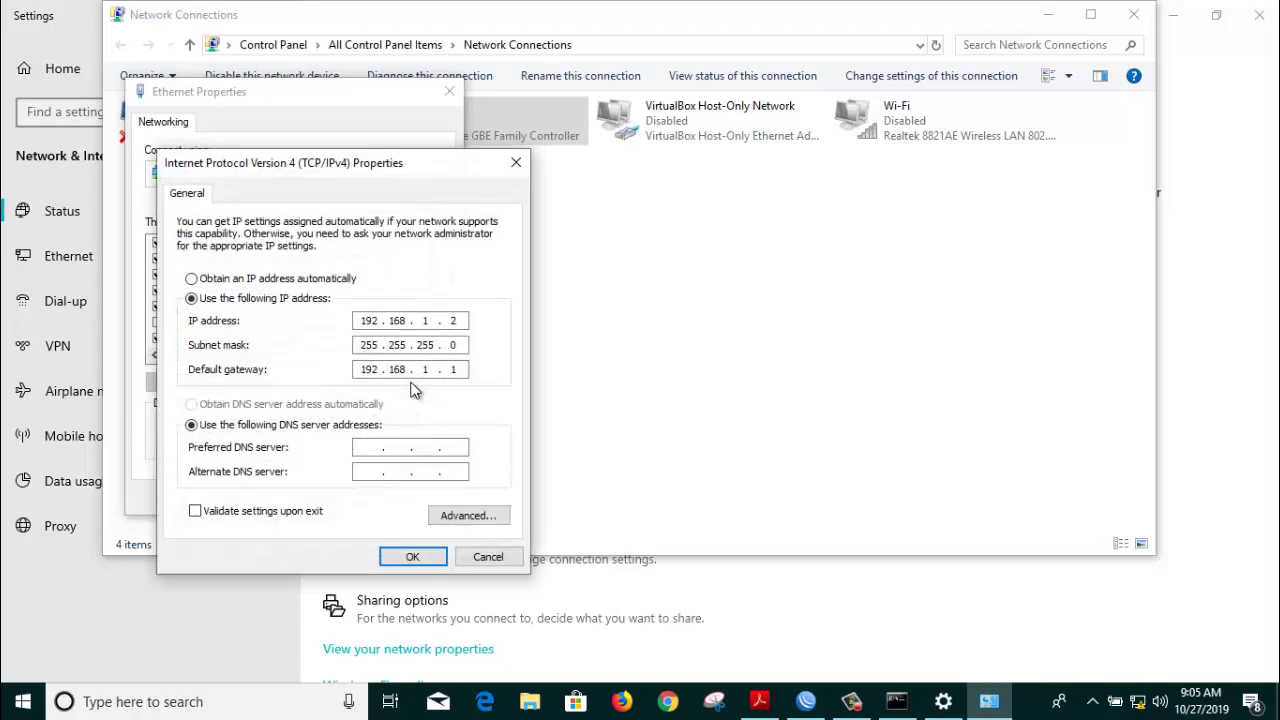
{"action": "left_click", "coordinate": [413, 557]}
{"action": "left_click", "coordinate": [358, 491]}
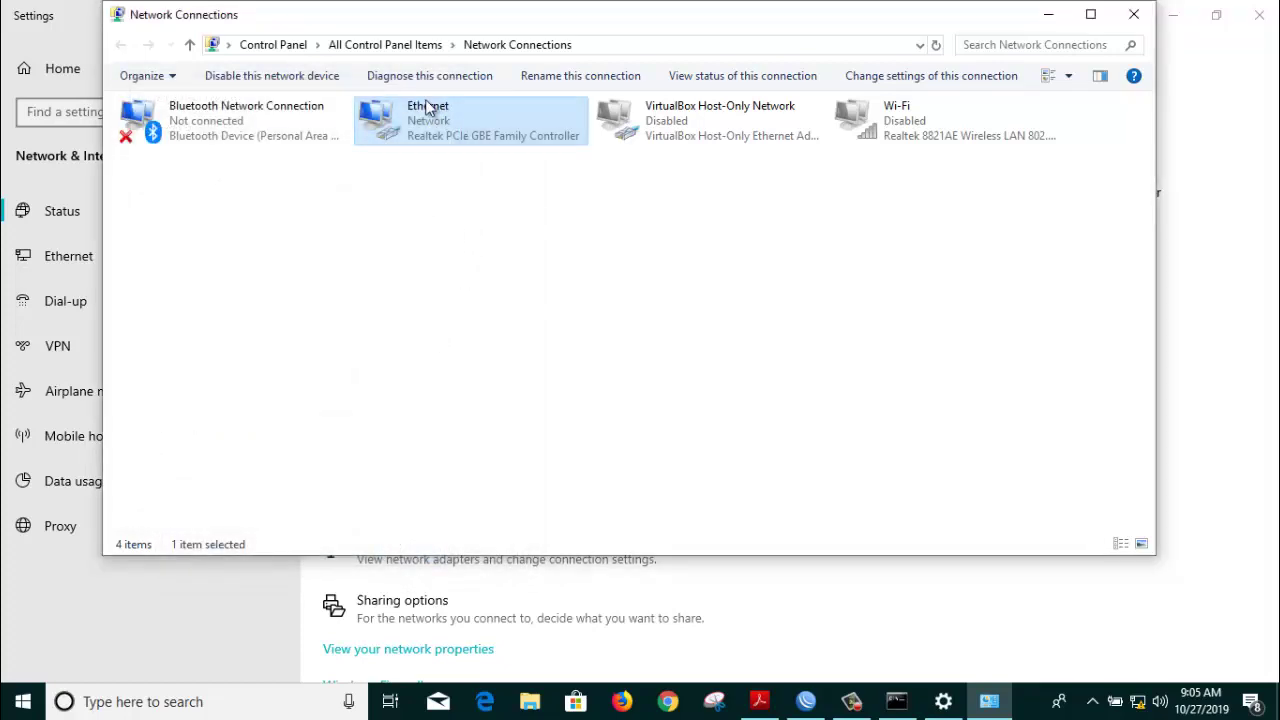
Step: Disable and re-enable the Ethernet adapter
{"action": "right_click", "coordinate": [428, 104]}
{"action": "left_click", "coordinate": [470, 114]}
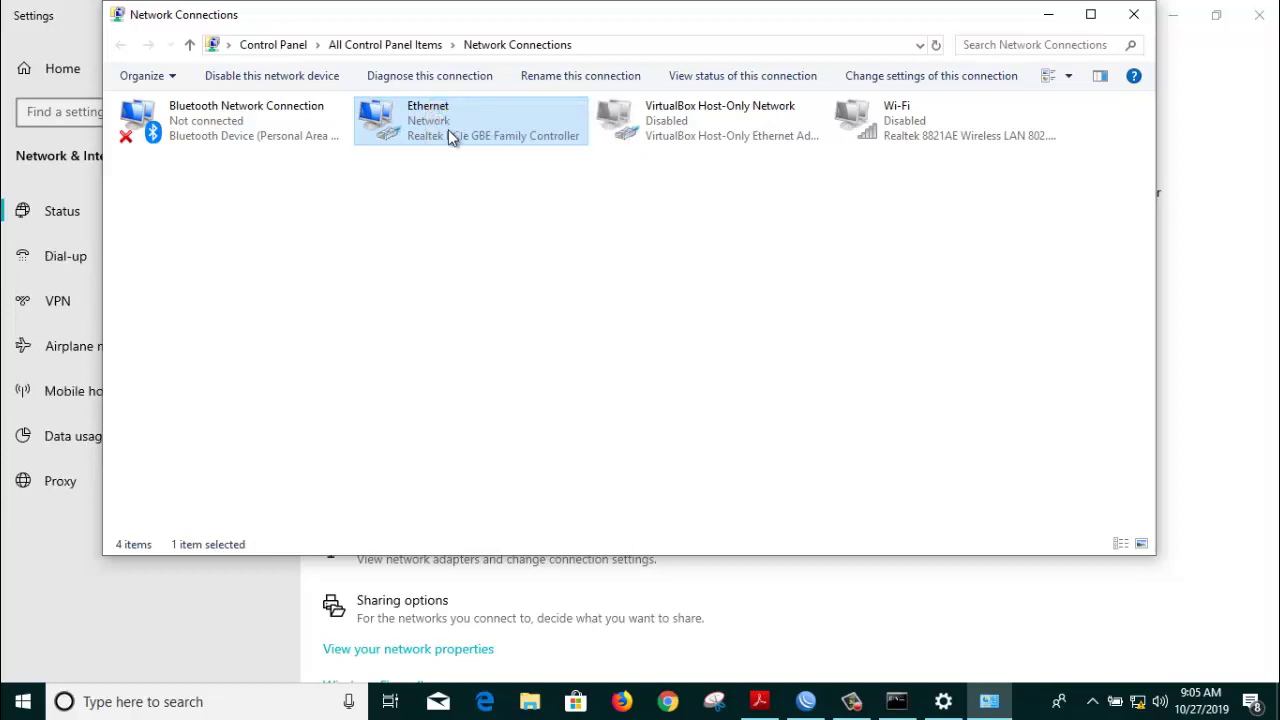
{"action": "right_click", "coordinate": [437, 123]}
{"action": "left_click", "coordinate": [496, 125]}
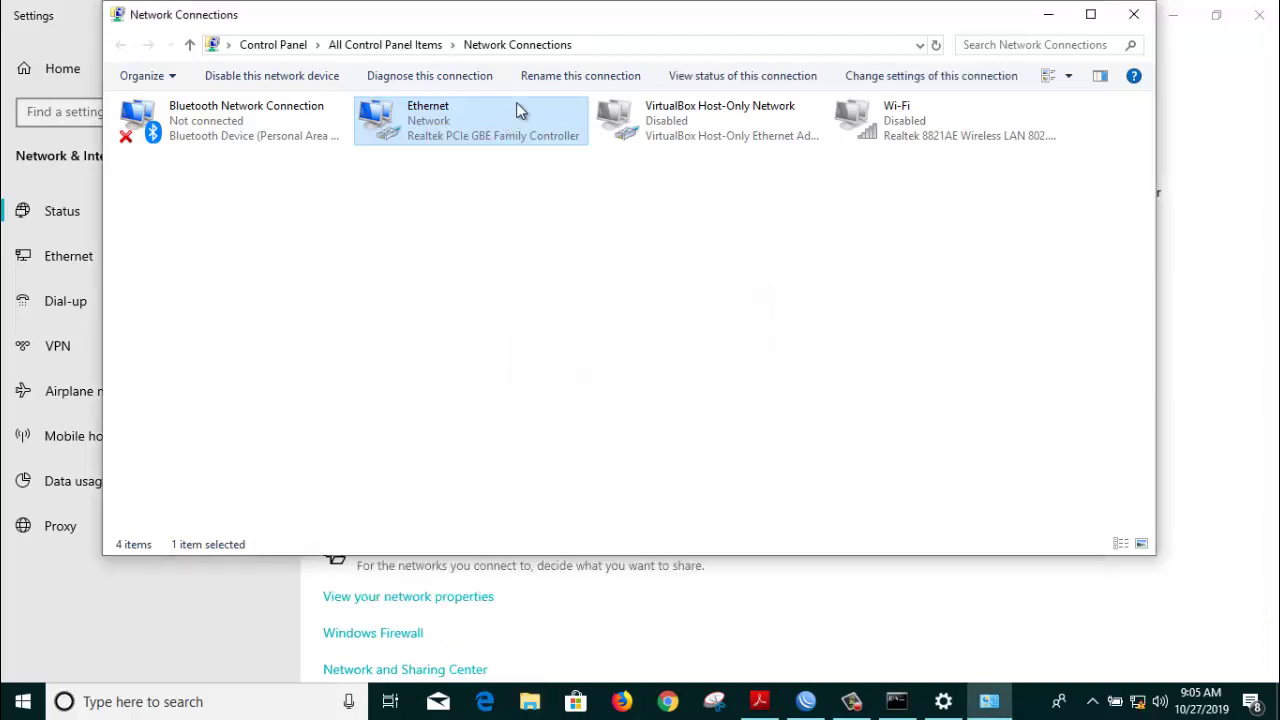
Step: Close Network Connections, the network settings window and the old command prompt
{"action": "left_click", "coordinate": [1055, 17]}
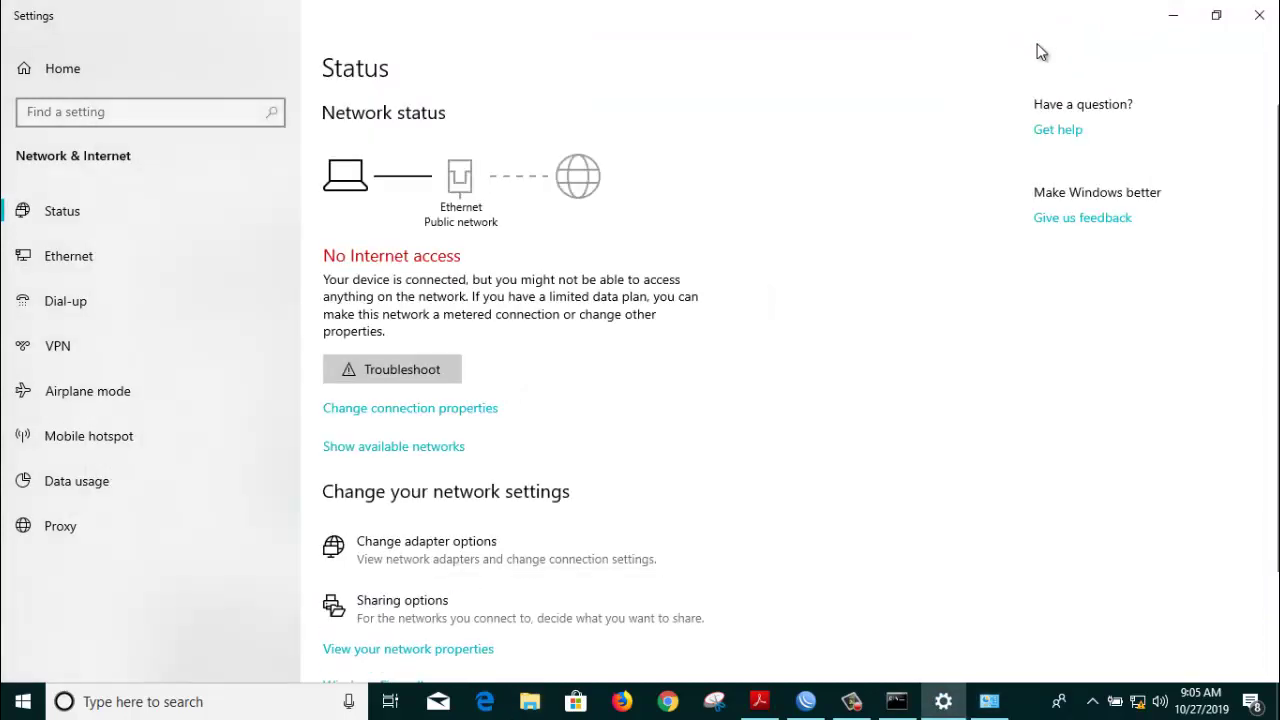
{"action": "left_click", "coordinate": [1258, 15]}
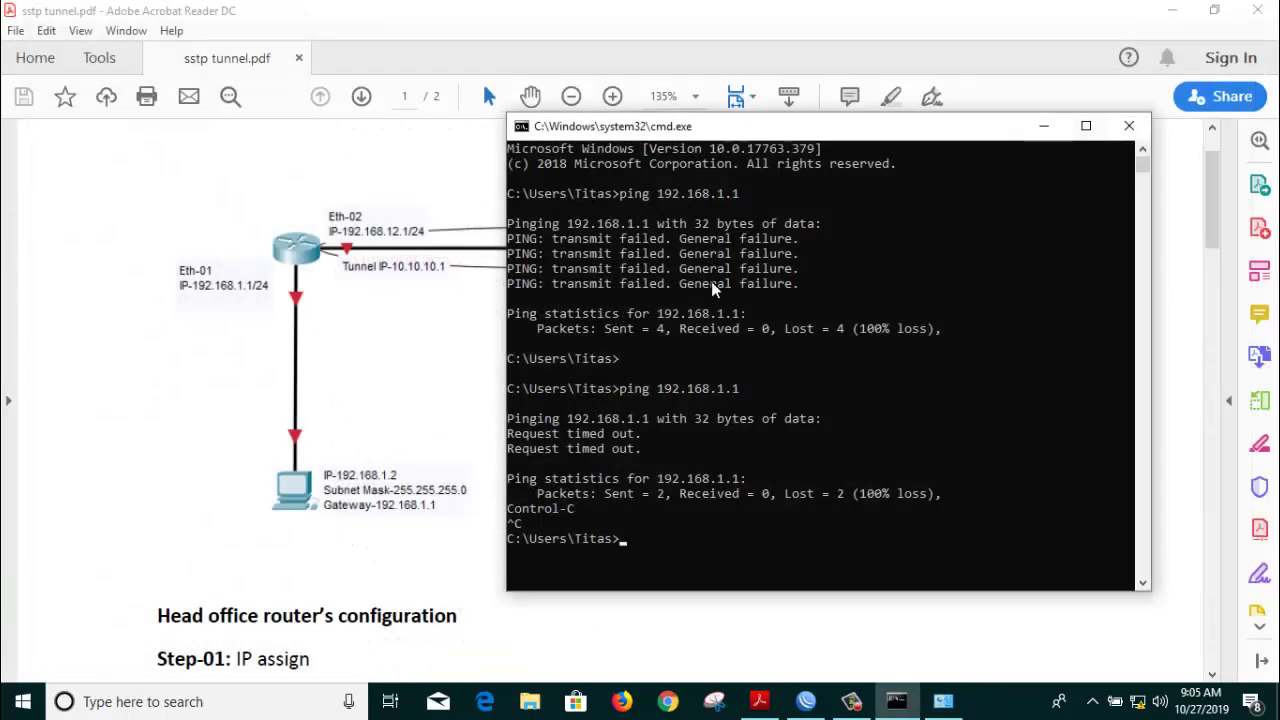
{"action": "left_click", "coordinate": [1129, 126]}
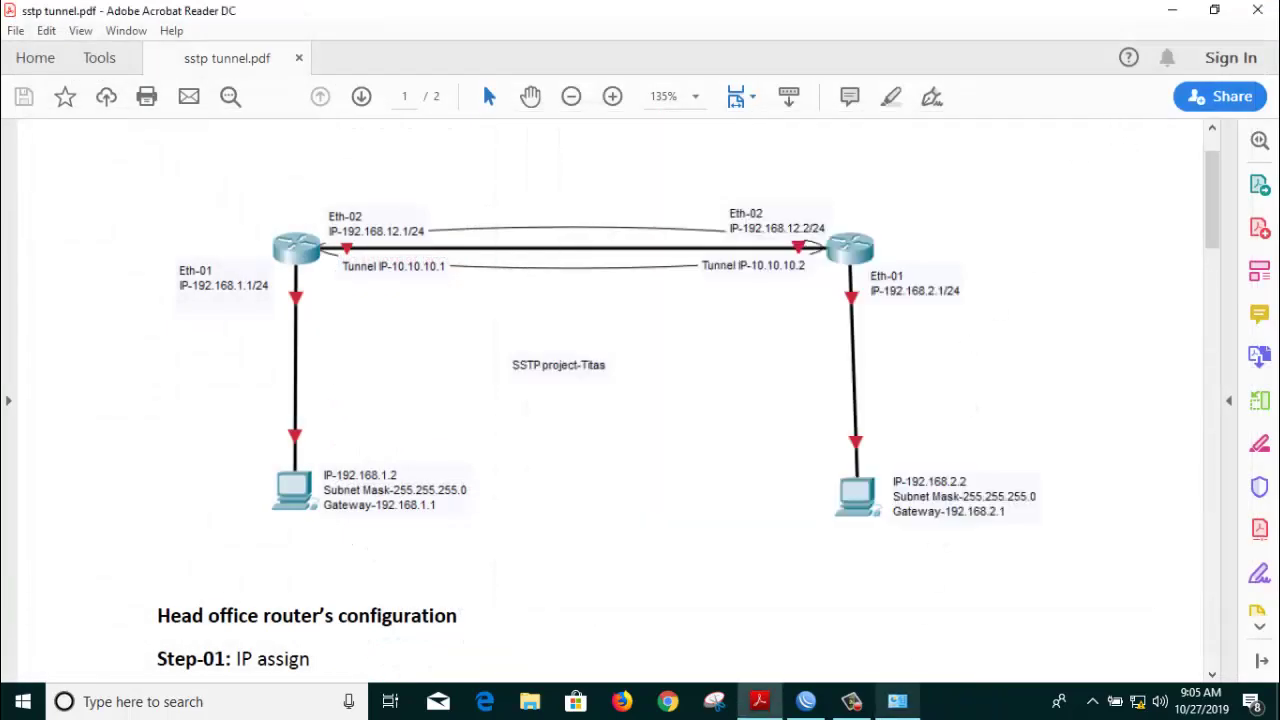
{"action": "left_click", "coordinate": [897, 701]}
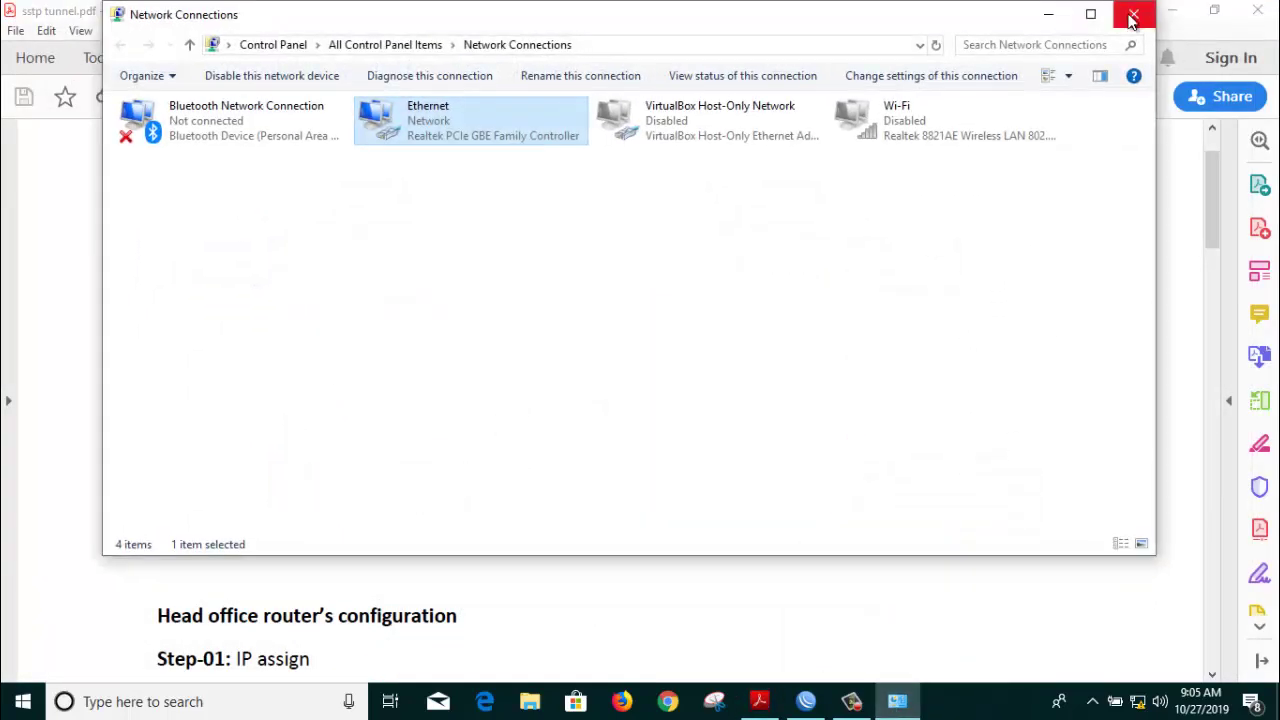
{"action": "left_click", "coordinate": [1133, 14]}
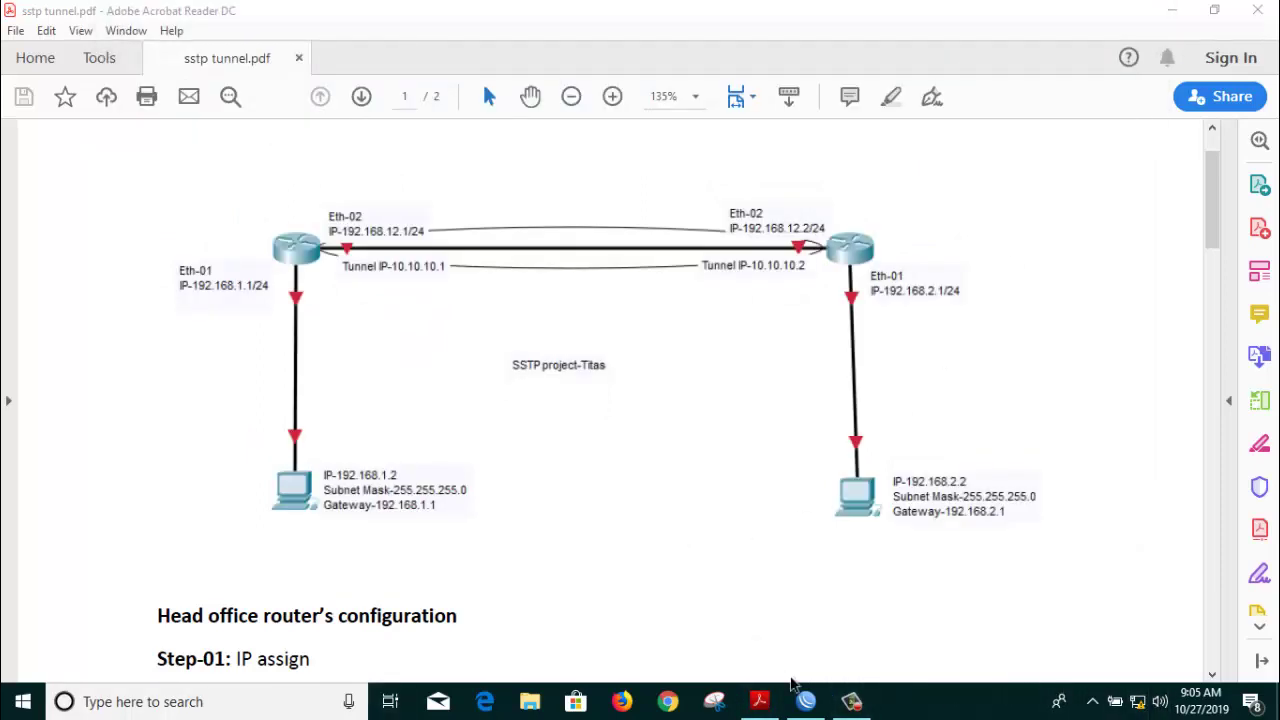
Step: Open Command Prompt via 'cmd' search and ping 192.168.1.2 successfully with 0% loss
{"action": "left_click", "coordinate": [270, 702]}
{"action": "type", "text": "cmd"}
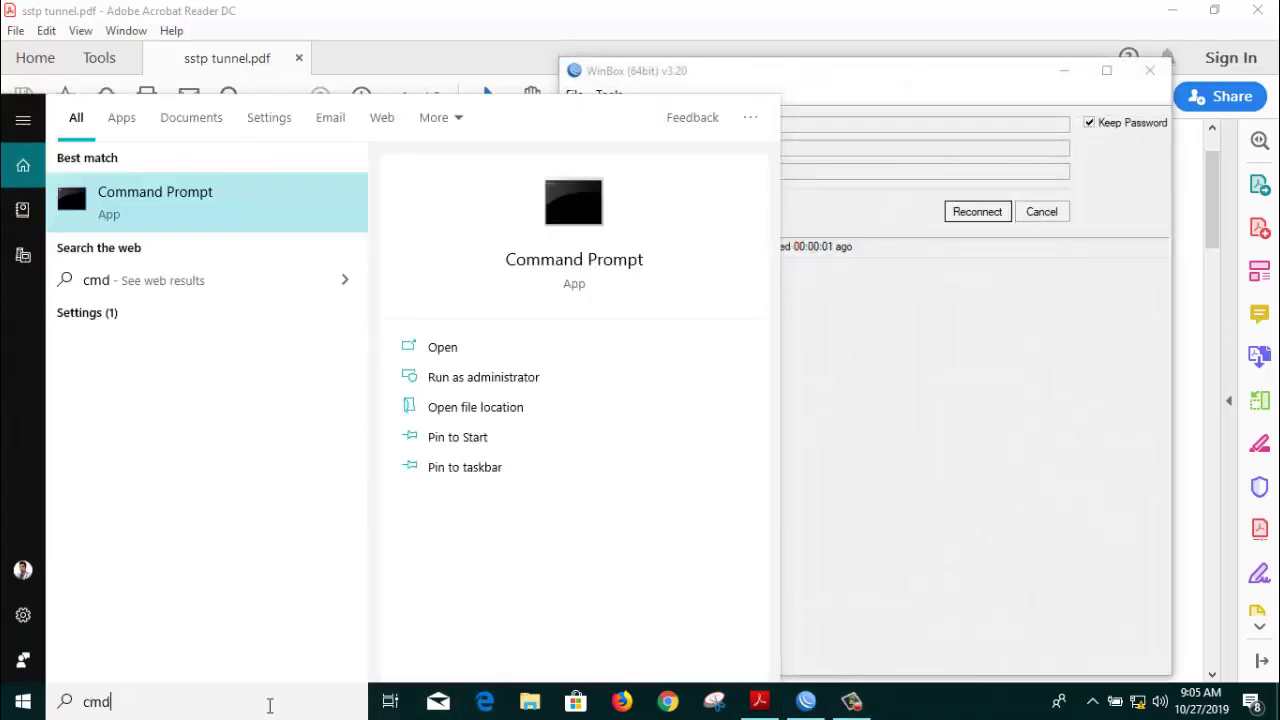
{"action": "key", "text": "Return"}
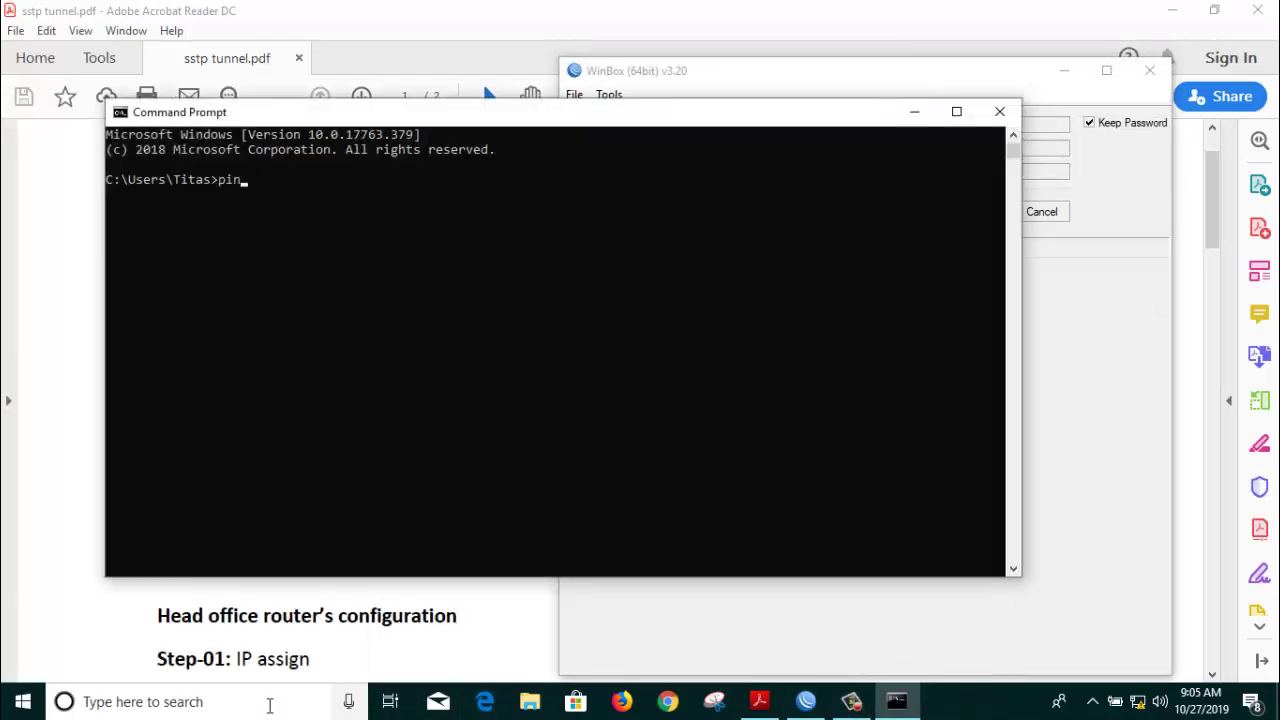
{"action": "type", "text": "ping 192.168.1.2"}
{"action": "key", "text": "Return"}
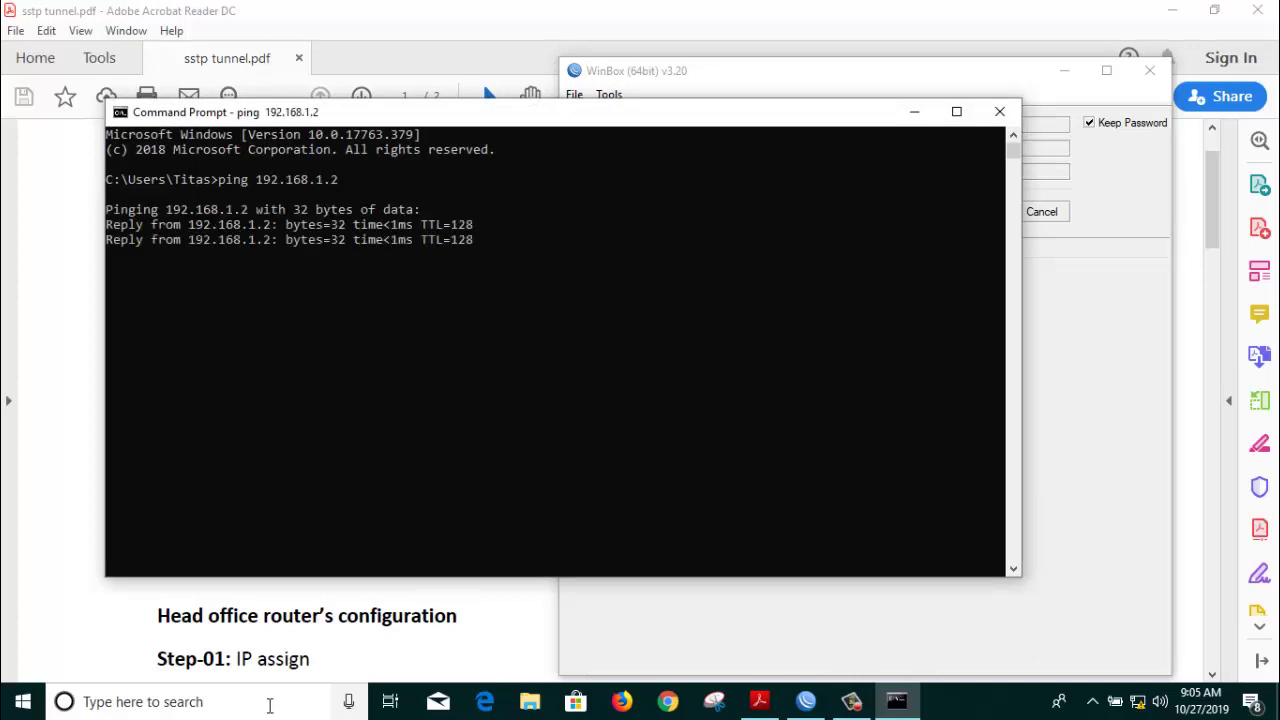
Step: Stop that ping and ping the gateway 192.168.1.1 instead, which times out
{"action": "key", "text": "ctrl+c"}
{"action": "key", "text": "Up"}
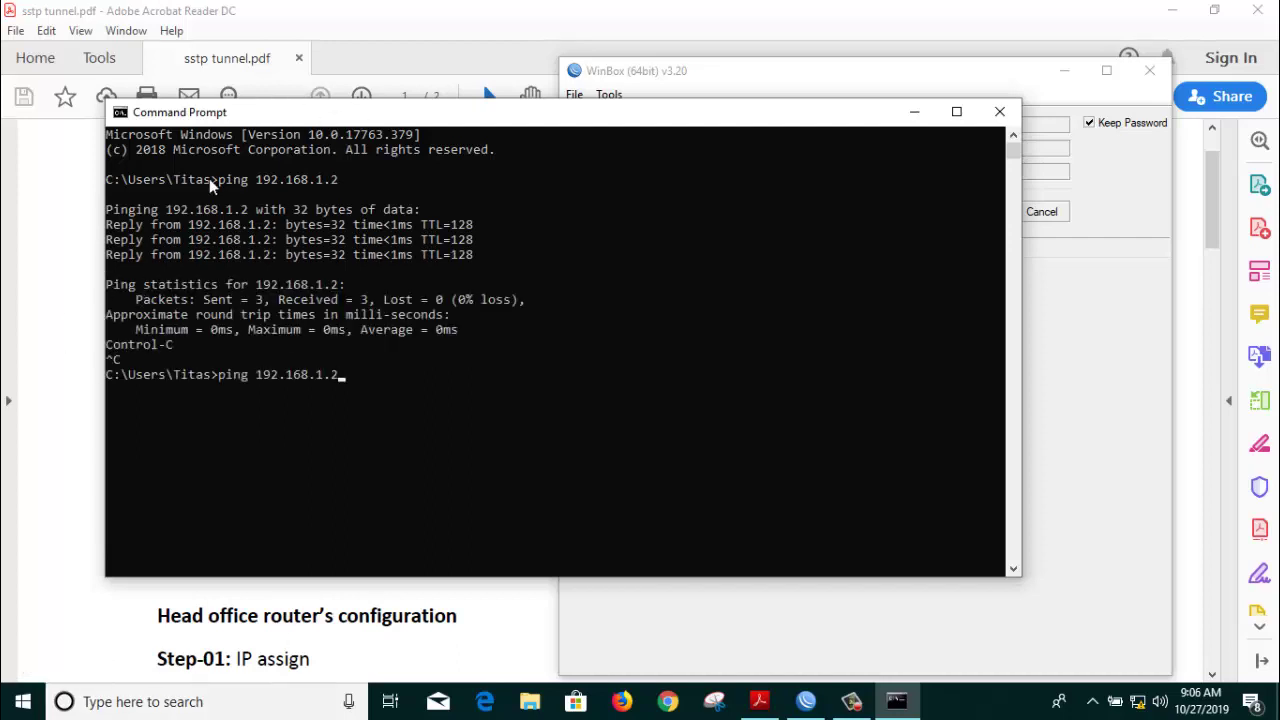
{"action": "left_click_drag", "start_coordinate": [330, 117], "coordinate": [757, 303]}
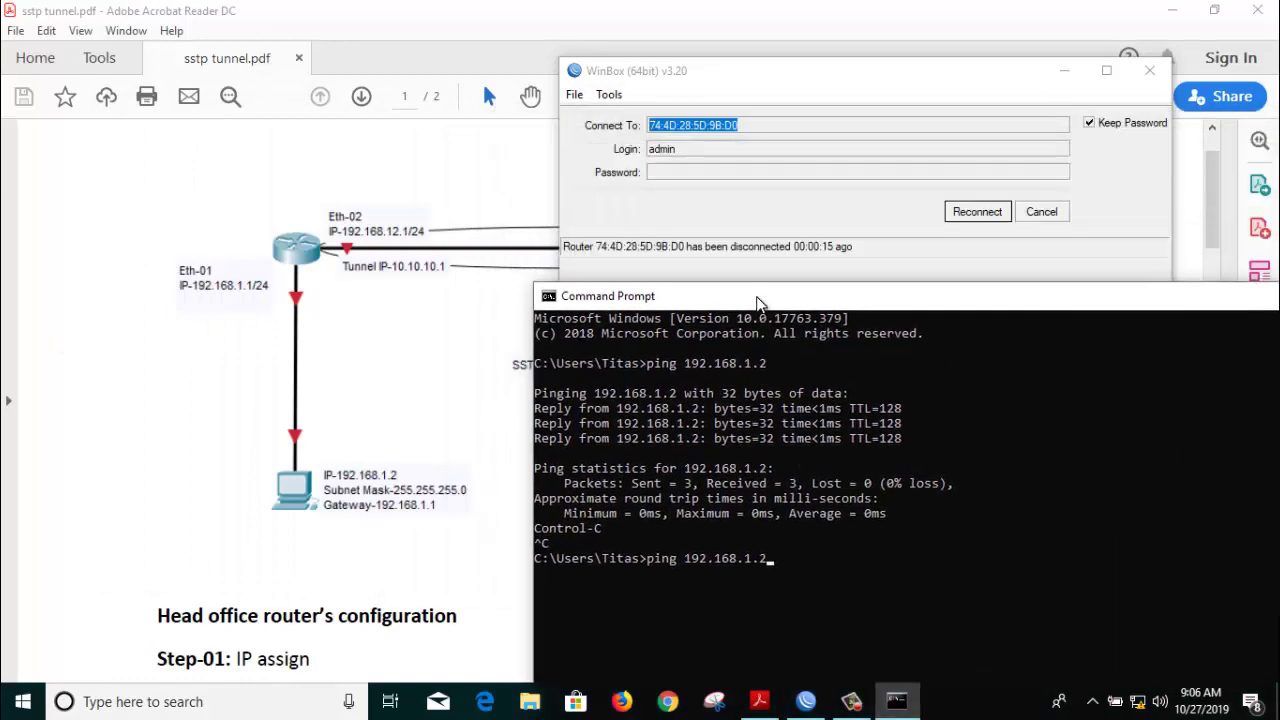
{"action": "left_click", "coordinate": [1066, 71]}
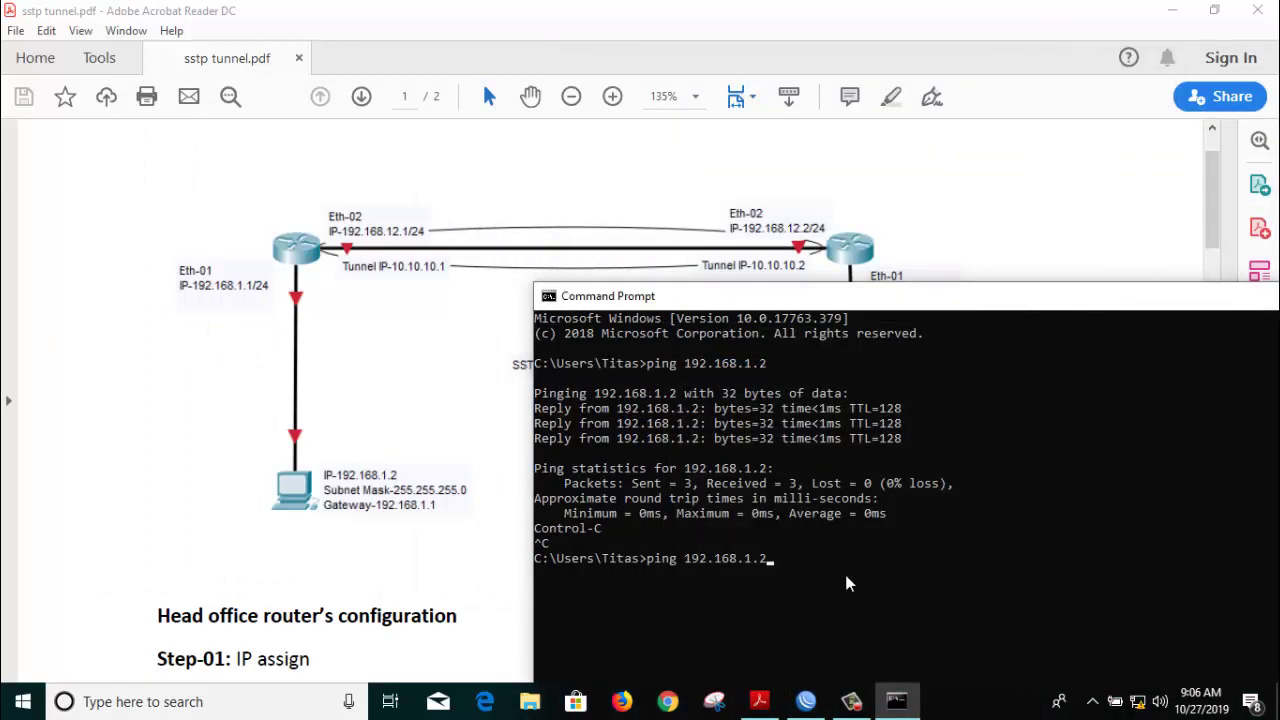
{"action": "key", "text": "BackSpace"}
{"action": "type", "text": "1"}
{"action": "key", "text": "Return"}
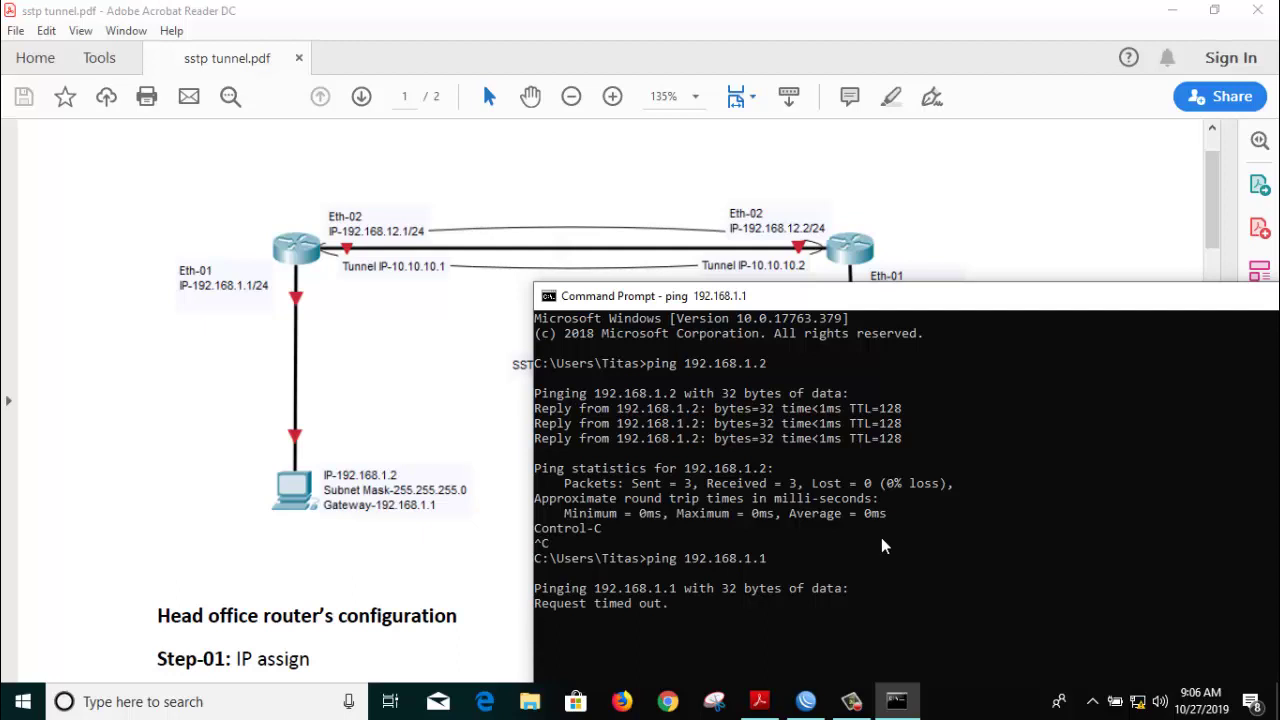
{"action": "left_click", "coordinate": [805, 701]}
Step: Reconnect to Head_office and change the ether1 address 192.168.1.1 to 192.168.1.1/24
{"action": "left_click", "coordinate": [968, 219]}
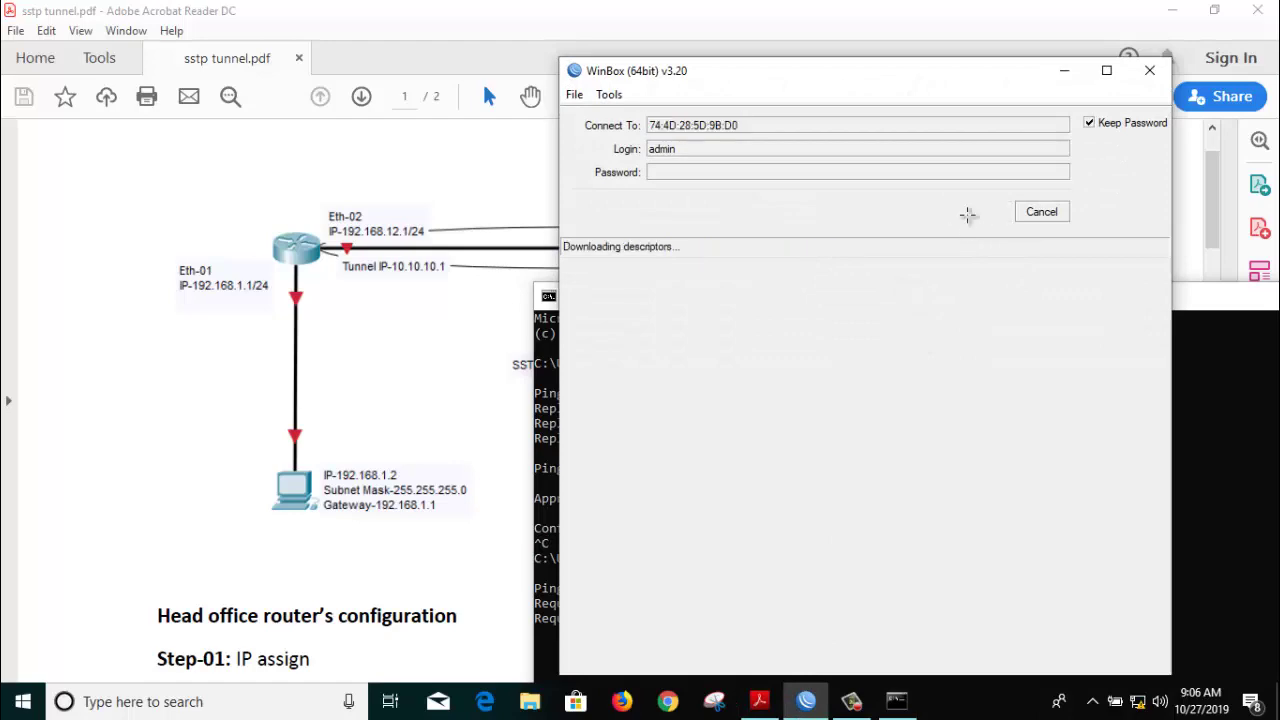
{"action": "left_click", "coordinate": [677, 309]}
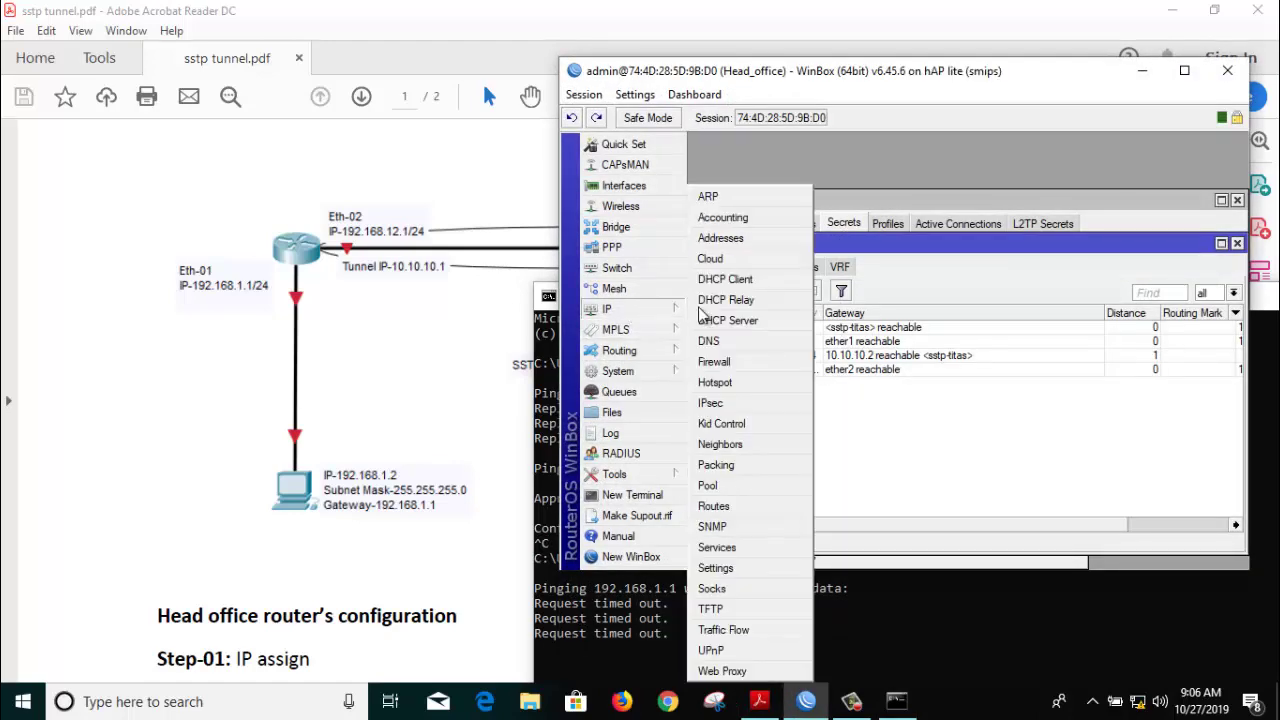
{"action": "left_click", "coordinate": [737, 244]}
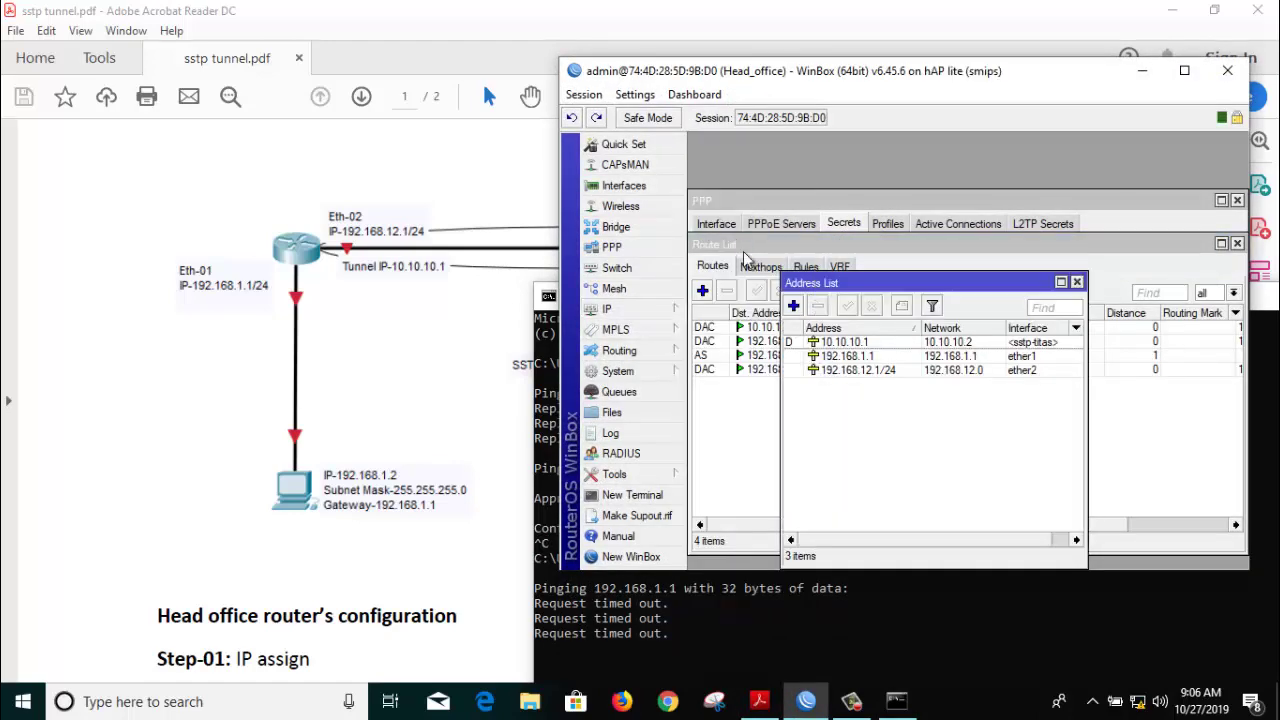
{"action": "double_click", "coordinate": [845, 357]}
{"action": "left_click", "coordinate": [997, 272]}
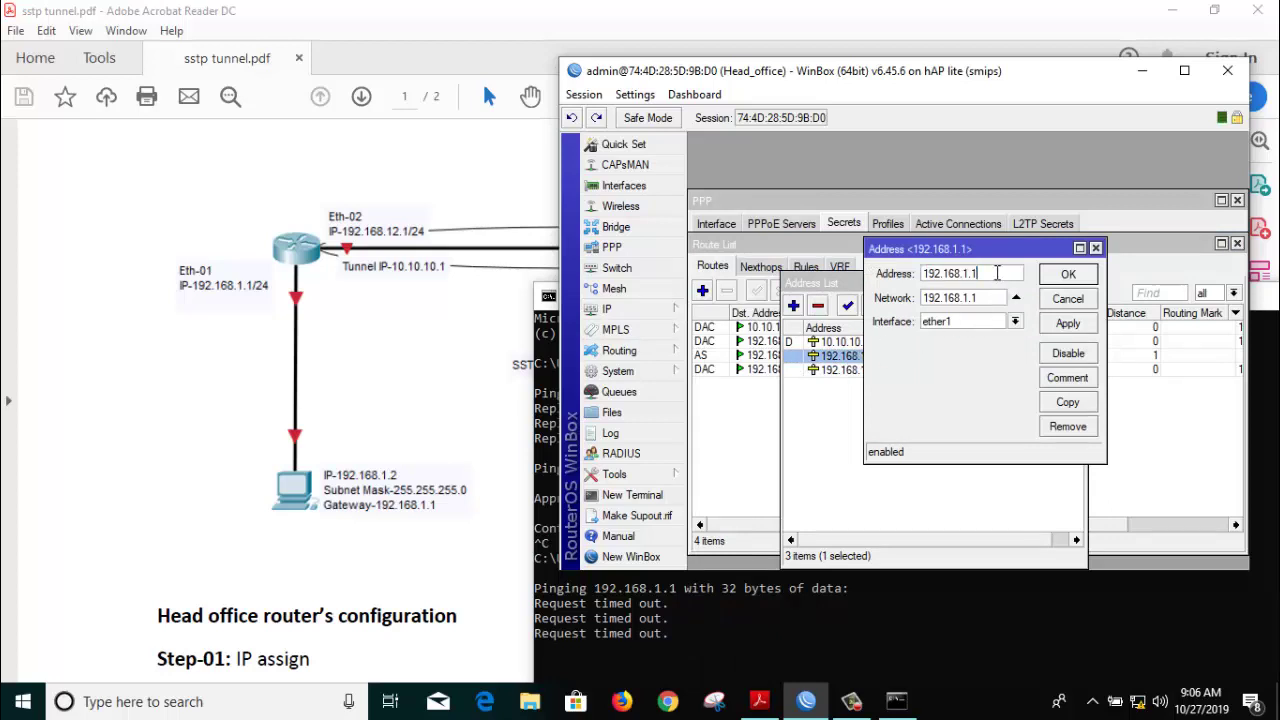
{"action": "type", "text": "/24"}
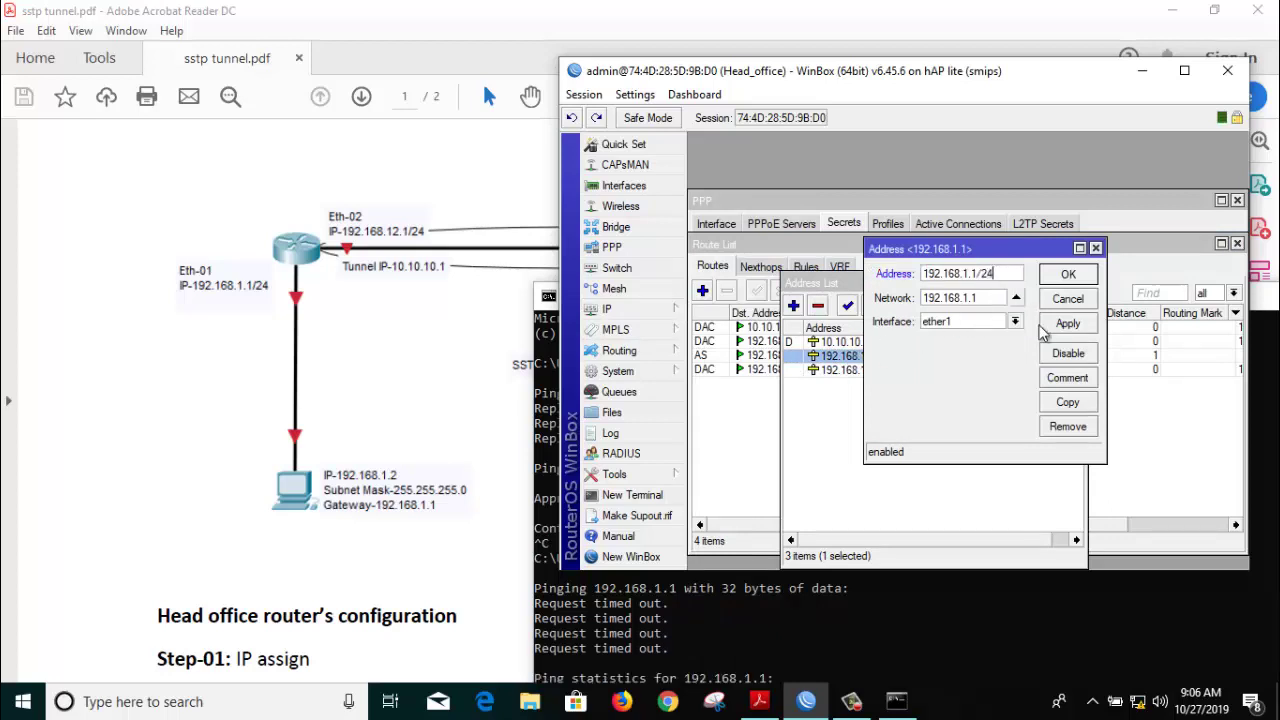
{"action": "left_click", "coordinate": [1067, 324]}
{"action": "left_click", "coordinate": [1068, 275]}
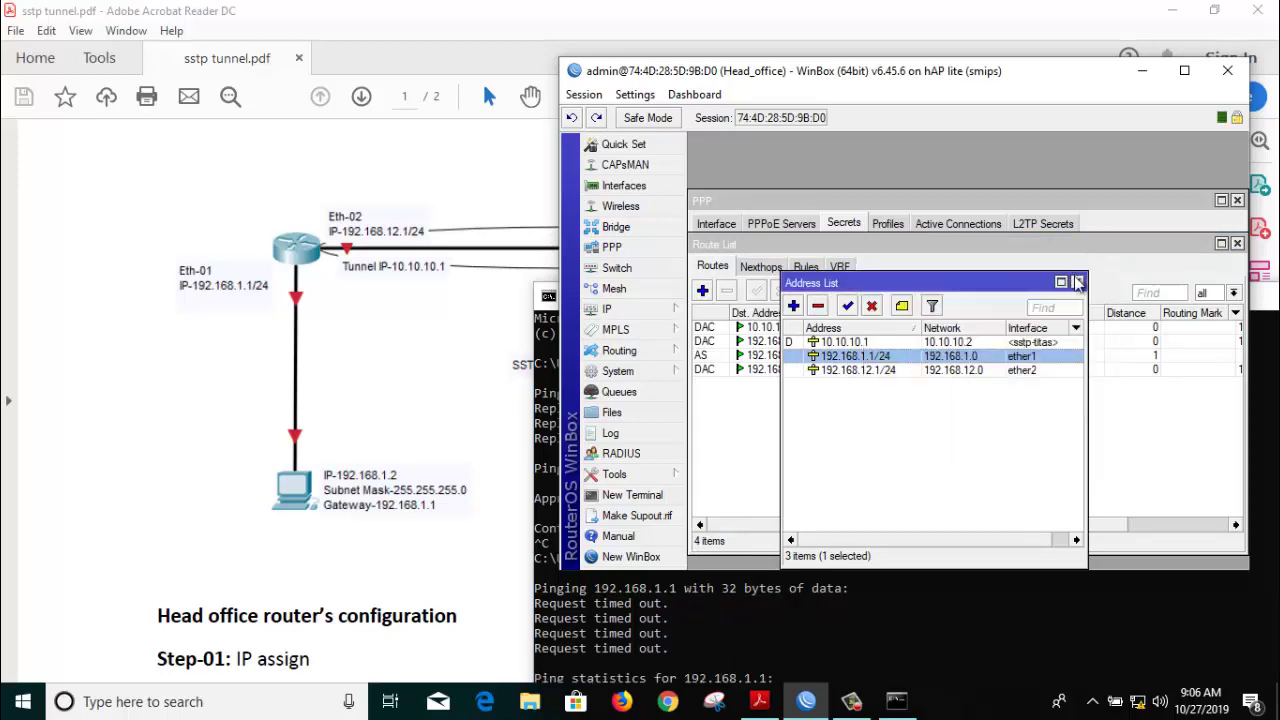
{"action": "left_click", "coordinate": [1077, 282]}
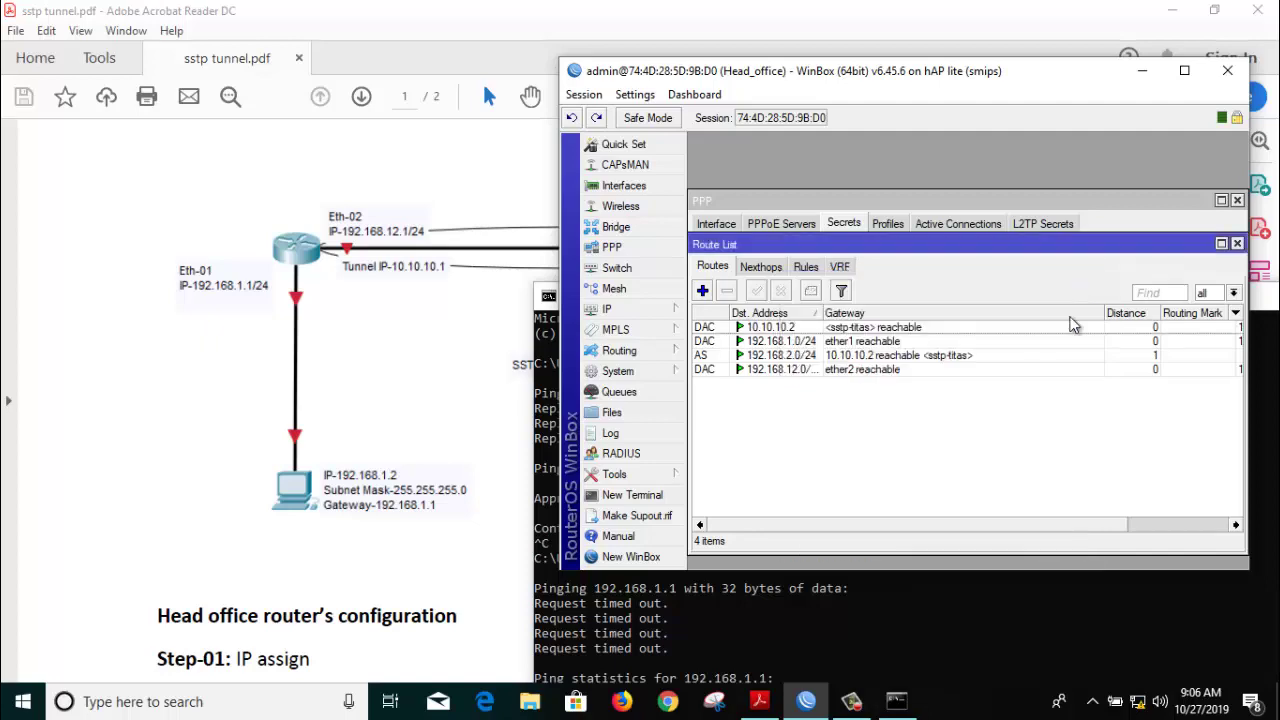
{"action": "left_click", "coordinate": [859, 662]}
Step: Rerun ping 192.168.1.1 and get 4 of 4 replies, 0% loss, TTL 64
{"action": "left_click_drag", "start_coordinate": [808, 298], "coordinate": [838, 194]}
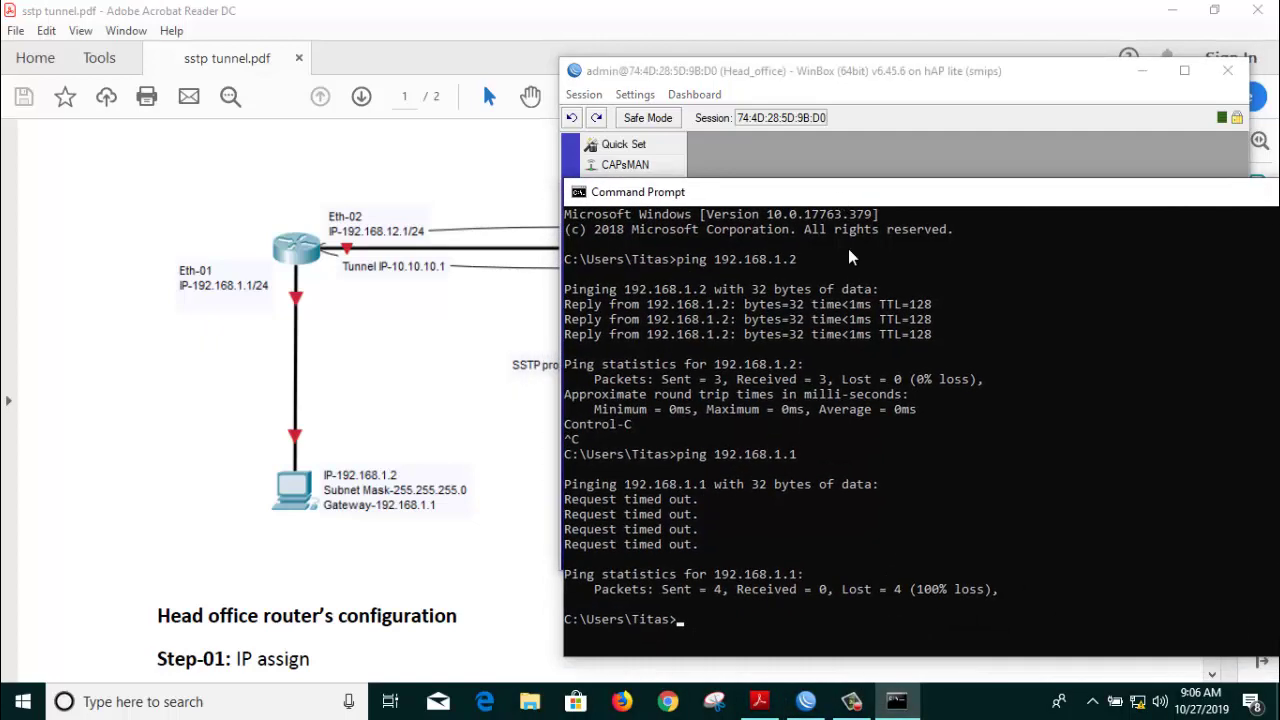
{"action": "key", "text": "Up"}
{"action": "key", "text": "Return"}
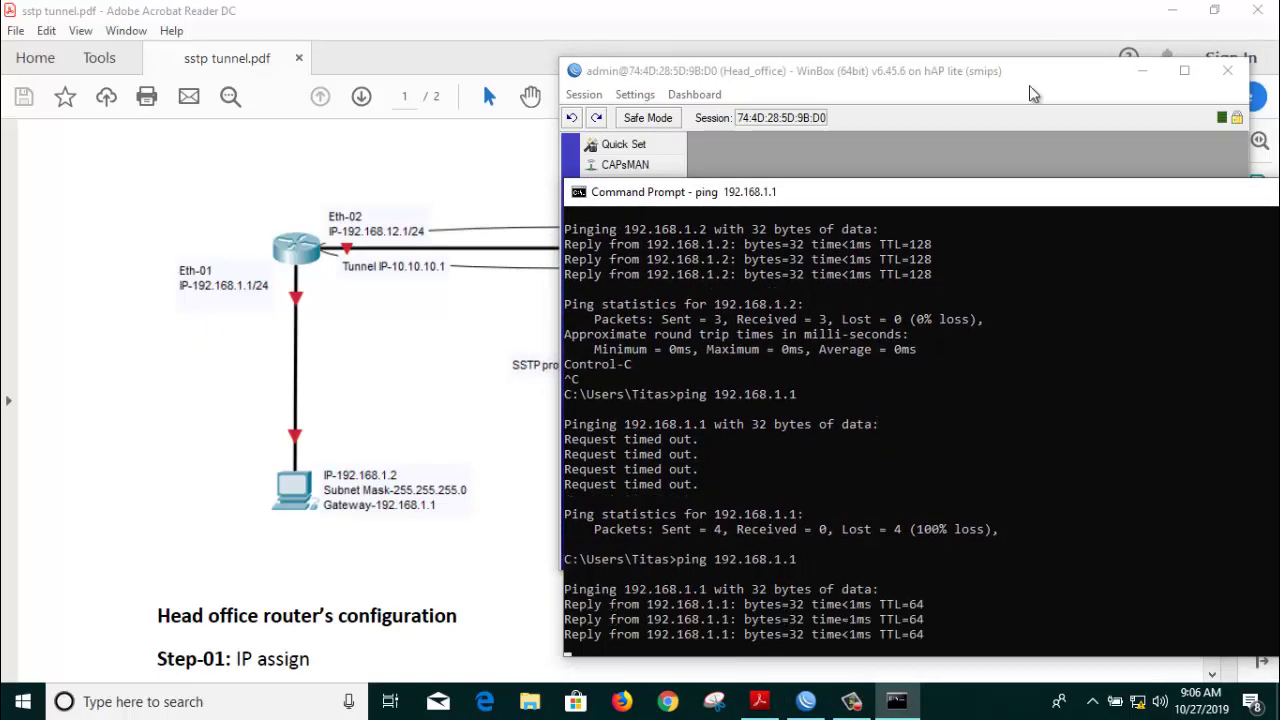
{"action": "left_click", "coordinate": [1141, 70]}
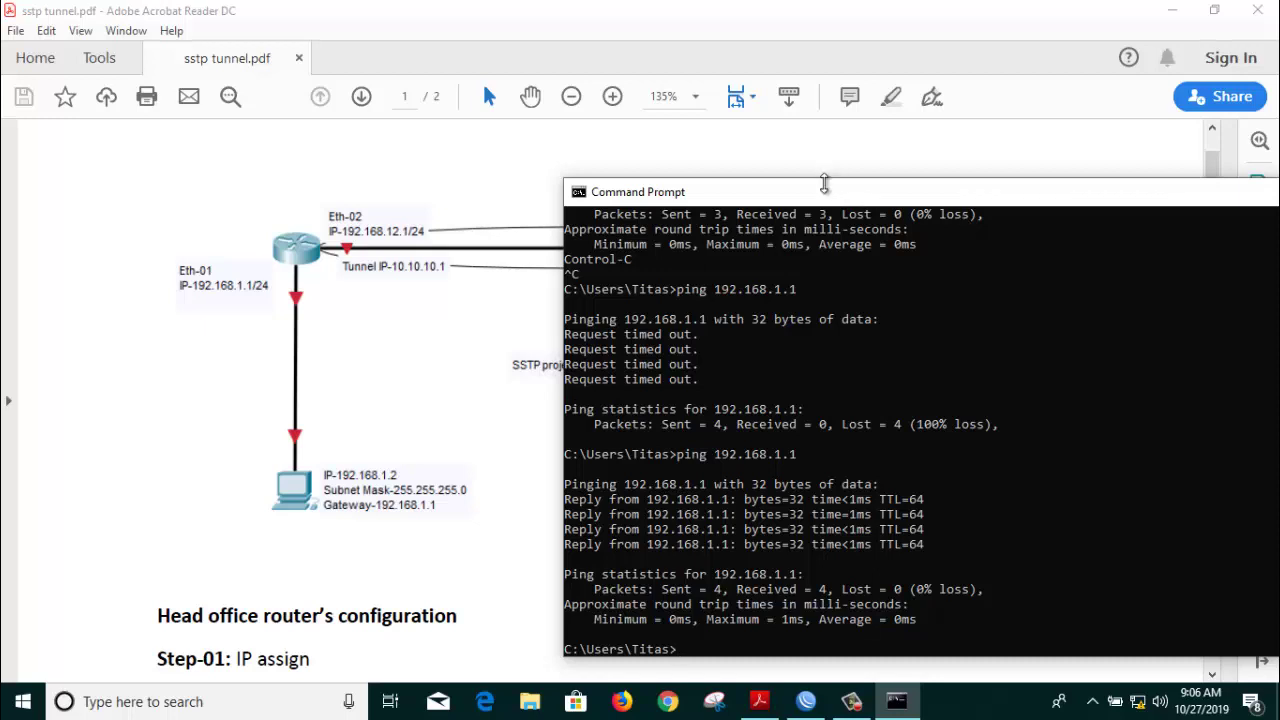
{"action": "left_click_drag", "start_coordinate": [824, 175], "coordinate": [836, 298]}
{"action": "scroll", "coordinate": [746, 604], "scroll_direction": "down", "scroll_amount": 2}
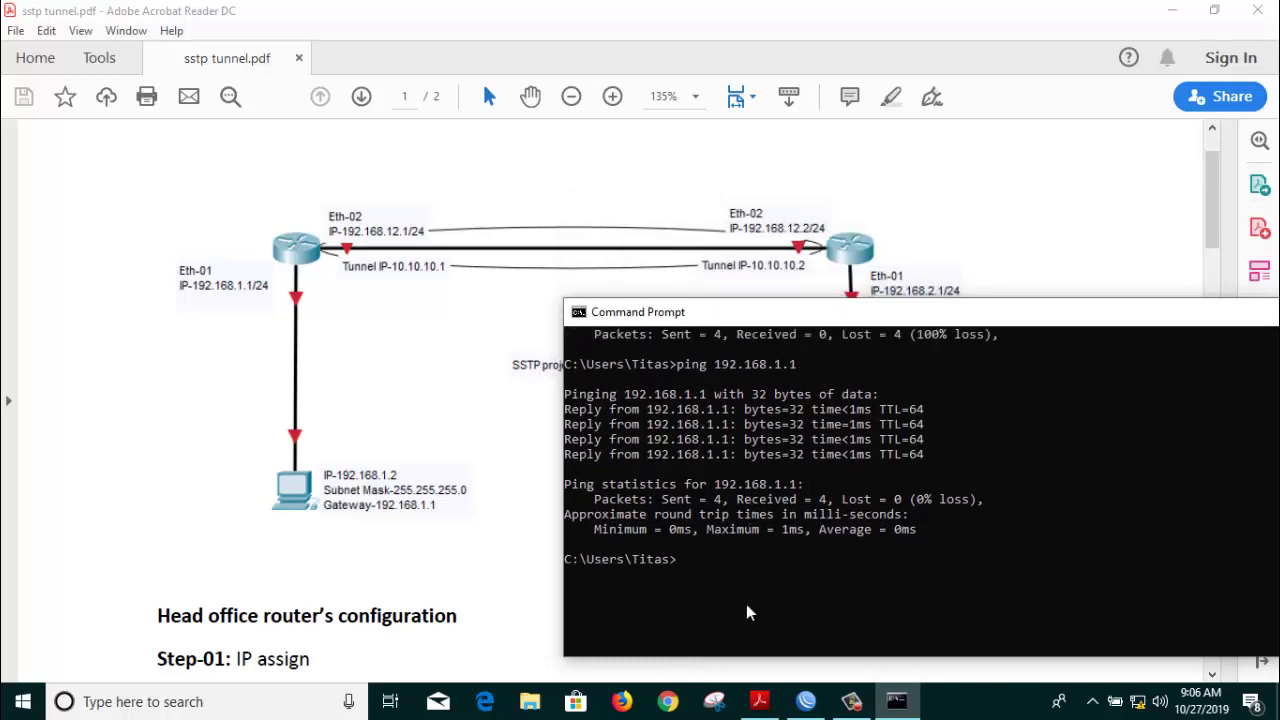